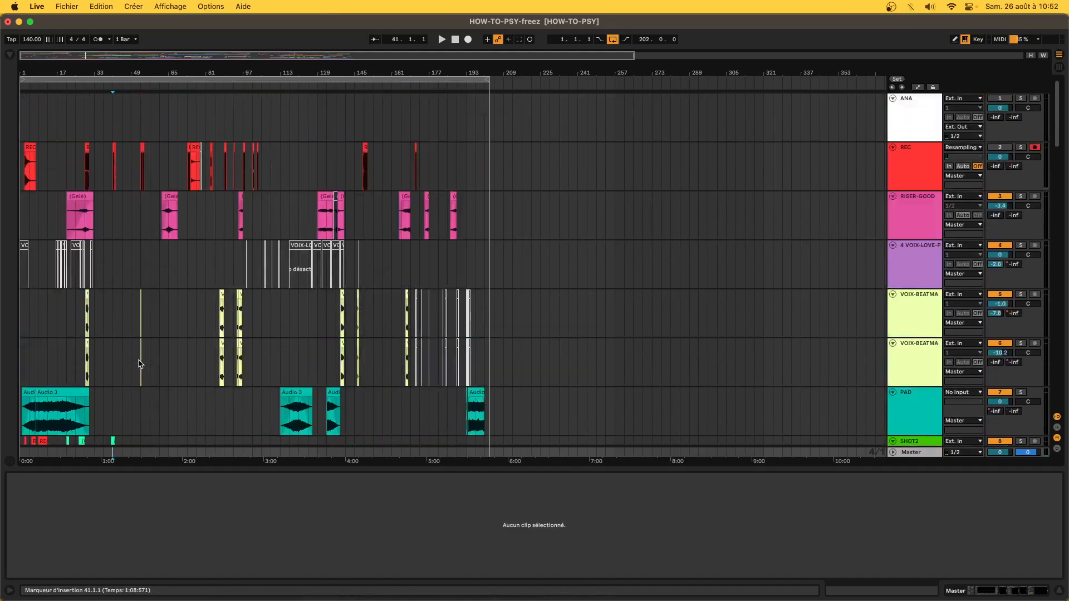
# Group all tracks from RISER-GOOD down to PITCH-DO into a single group track
pyautogui.click(922, 223)
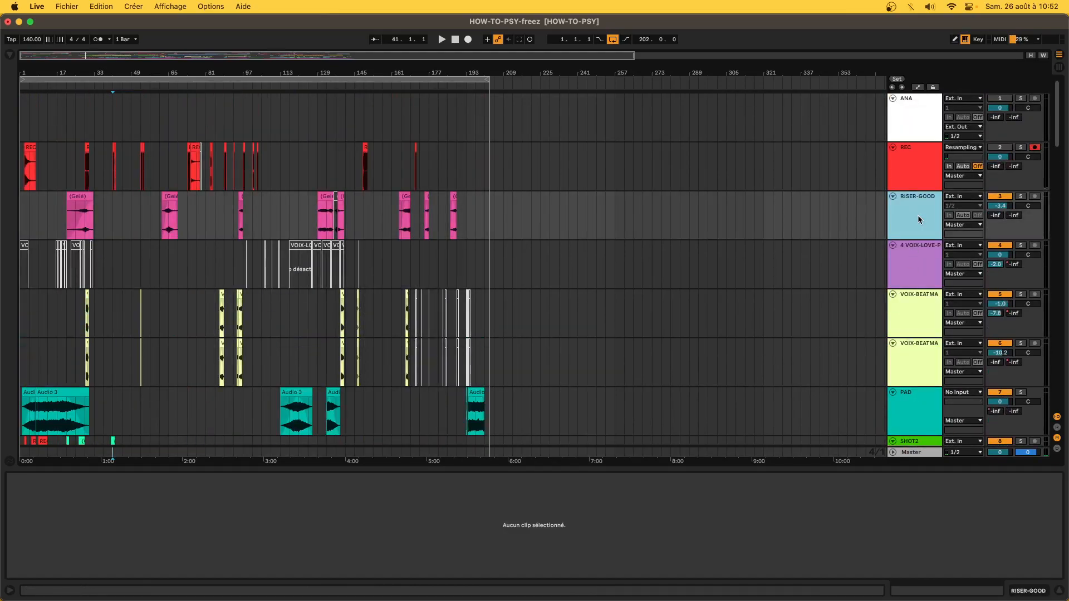
pyautogui.scroll(-10, 920, 220)
pyautogui.scroll(-10, 919, 219)
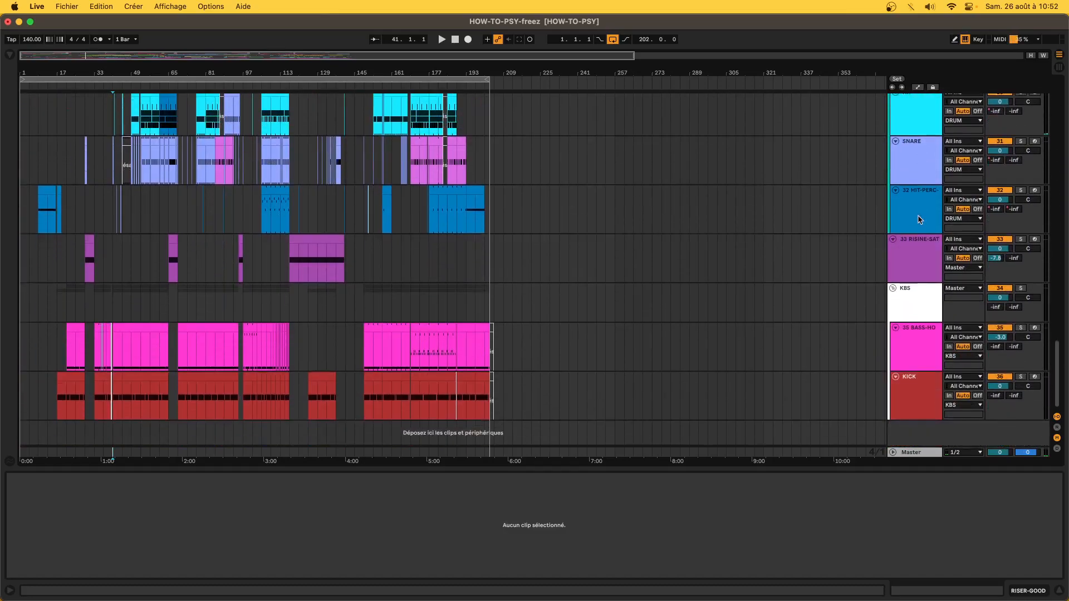
pyautogui.scroll(8, 920, 220)
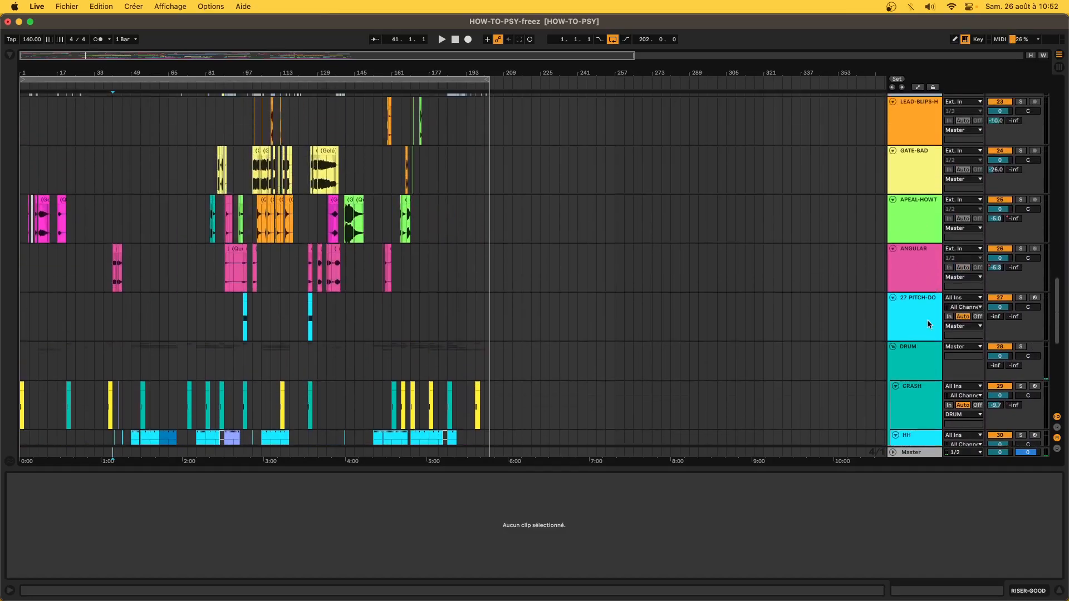
pyautogui.click(929, 324)
pyautogui.scroll(15, 919, 267)
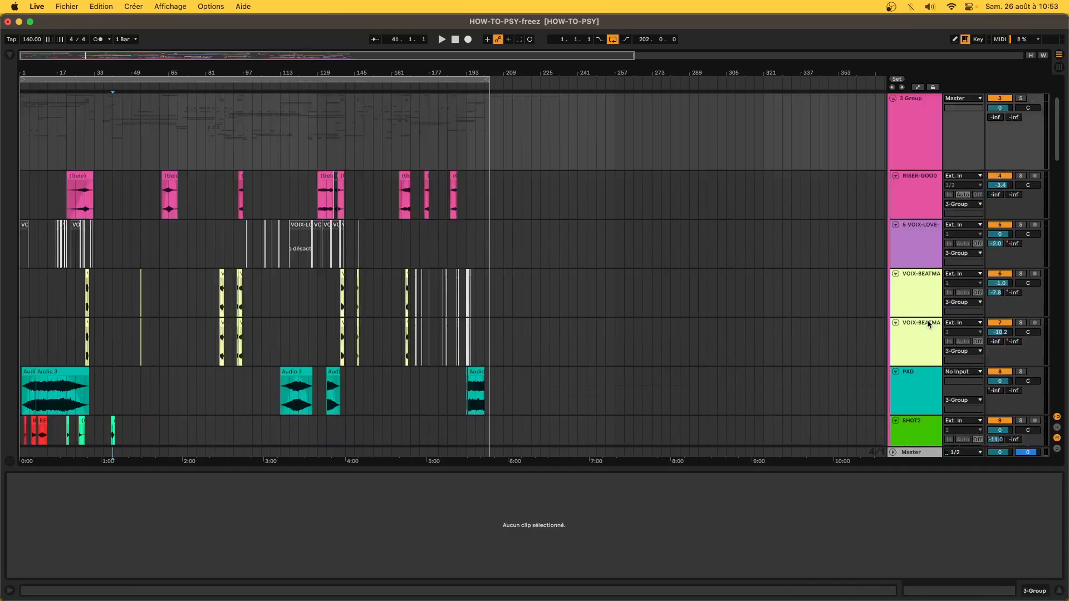
# Fold the new group track and the DRUM group so their member tracks are hidden
pyautogui.click(893, 99)
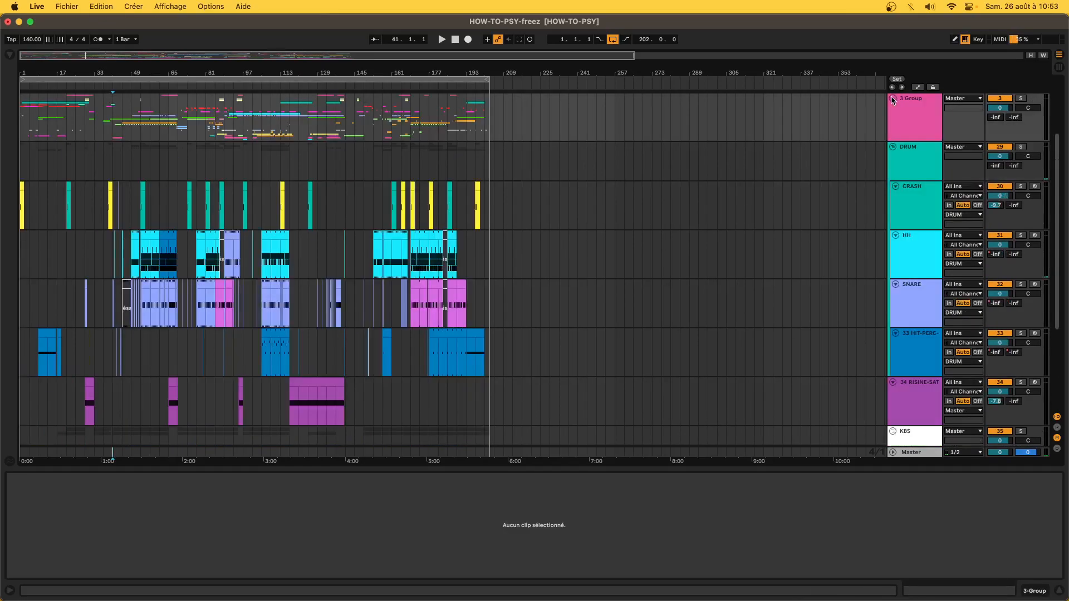
pyautogui.click(893, 147)
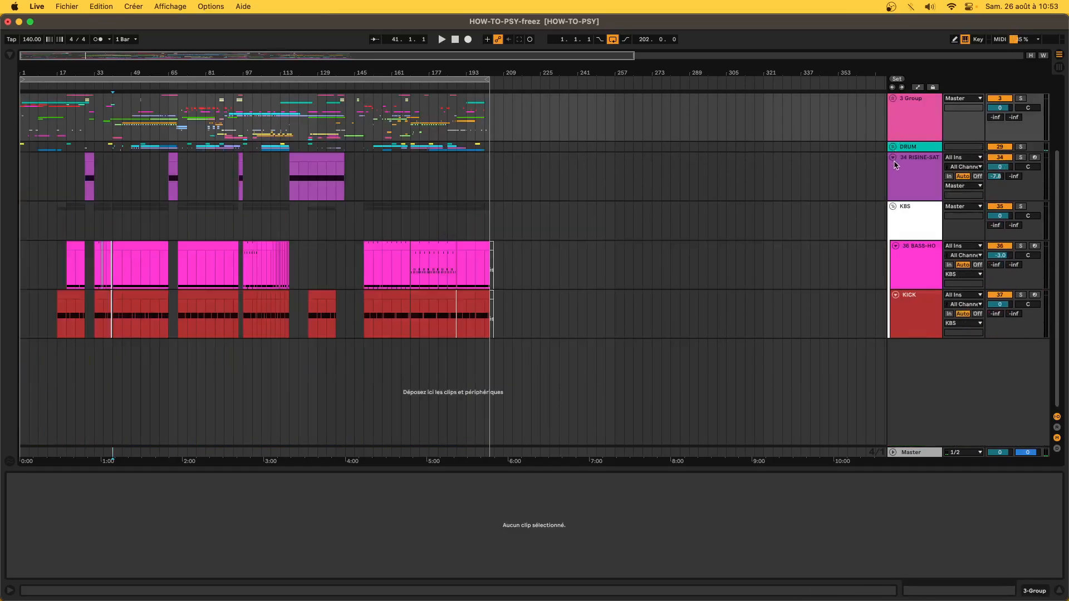
# Examine the RISINE-SAT, KBS and DRUM tracks and the new group, including bars 125 to 137 of the RISINE-SAT clip
pyautogui.click(910, 170)
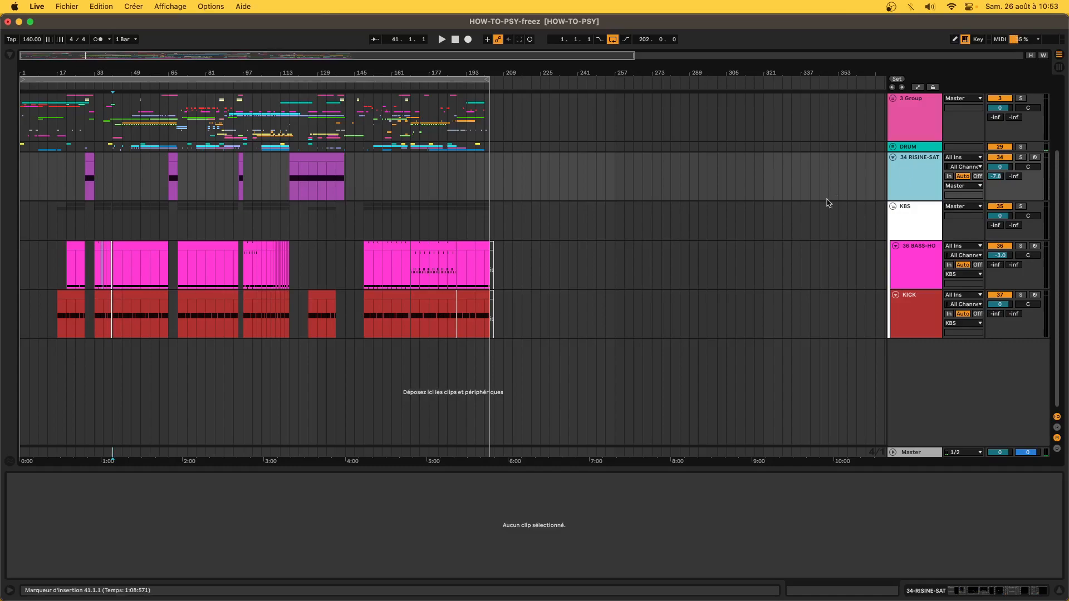
pyautogui.scroll(3, 777, 186)
pyautogui.click(911, 200)
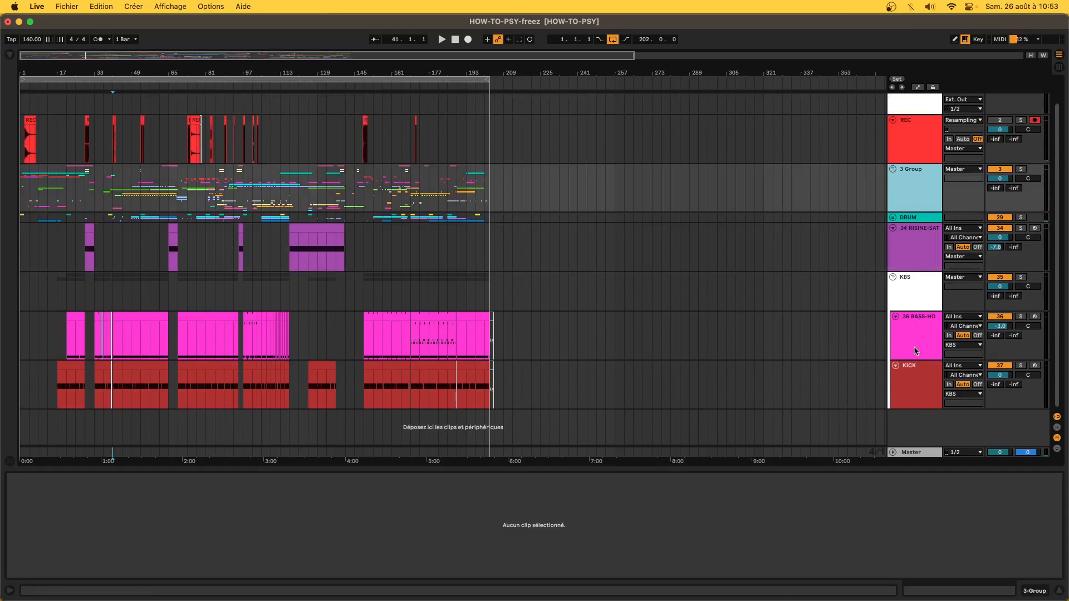
pyautogui.click(916, 301)
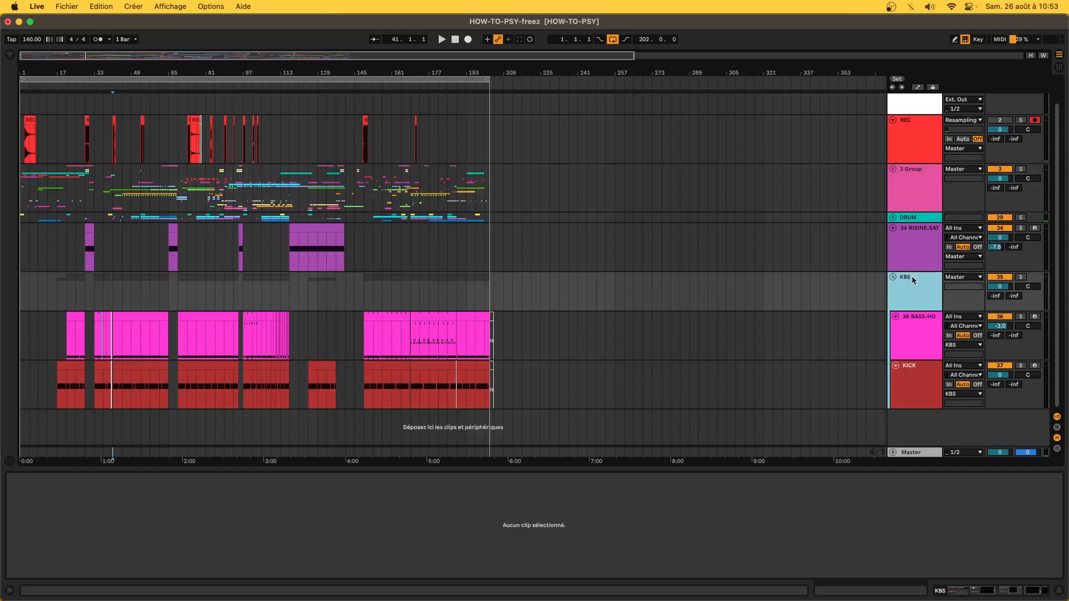
pyautogui.click(912, 247)
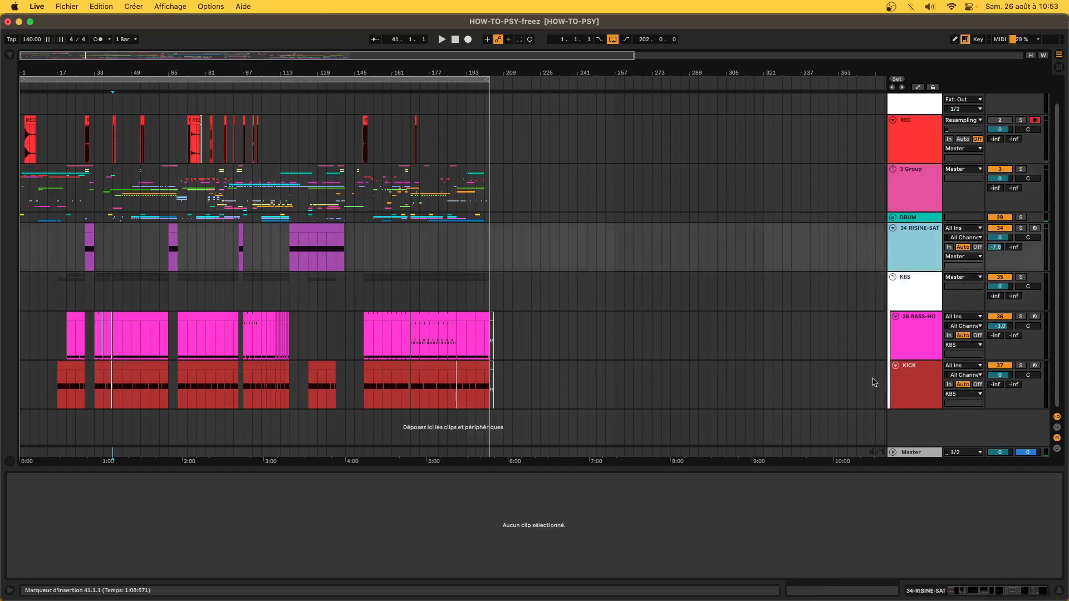
pyautogui.click(317, 241)
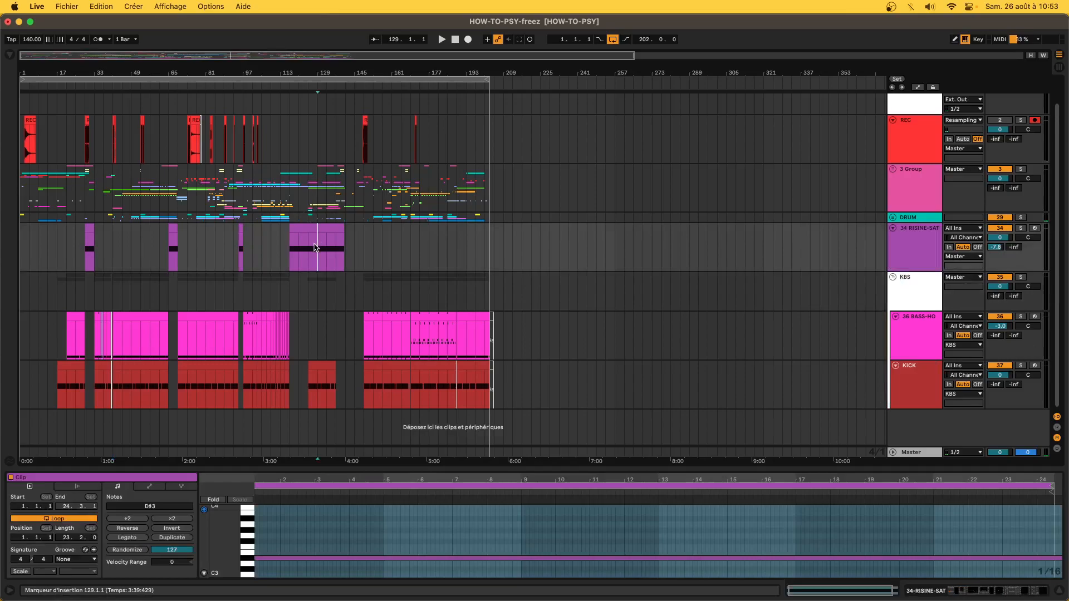
pyautogui.moveTo(304, 251); pyautogui.dragTo(337, 257)
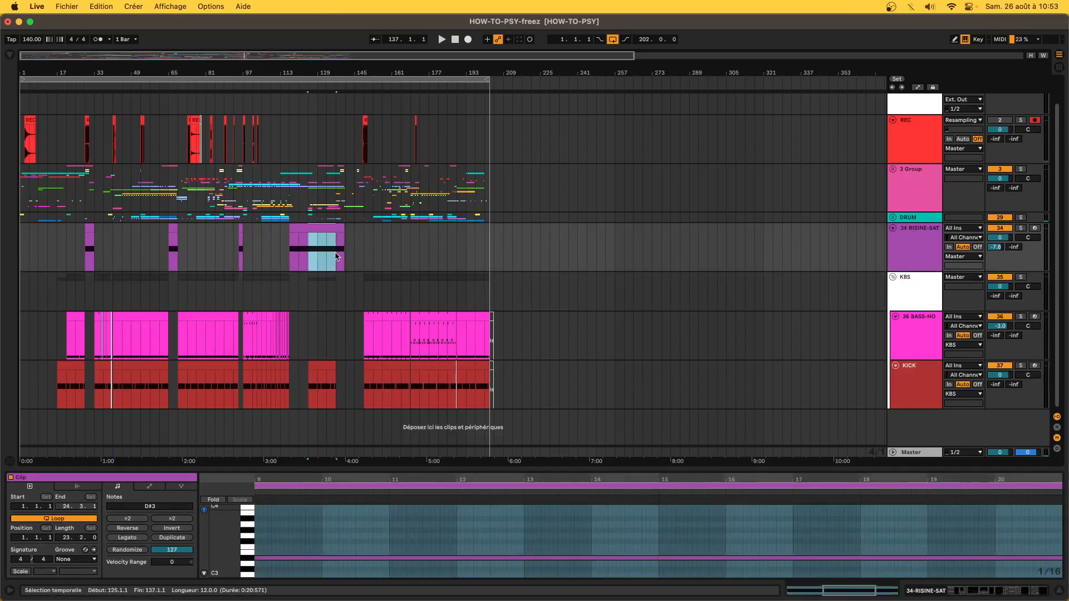
pyautogui.click(917, 222)
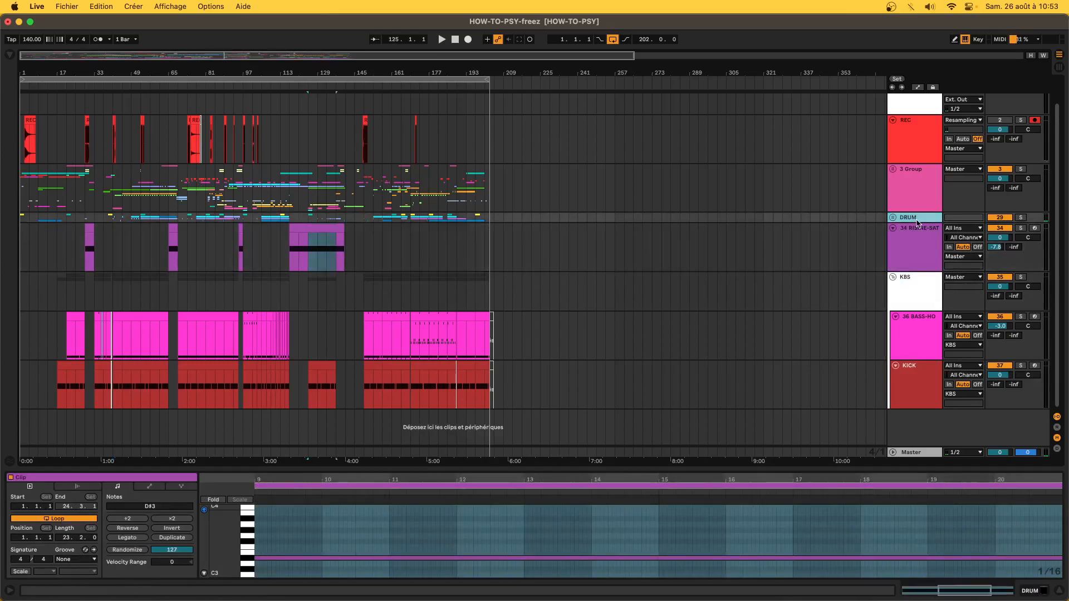
# Add an EQ Eight from the EQ & Filters audio effects to the empty device chain of 3-Group
pyautogui.click(919, 188)
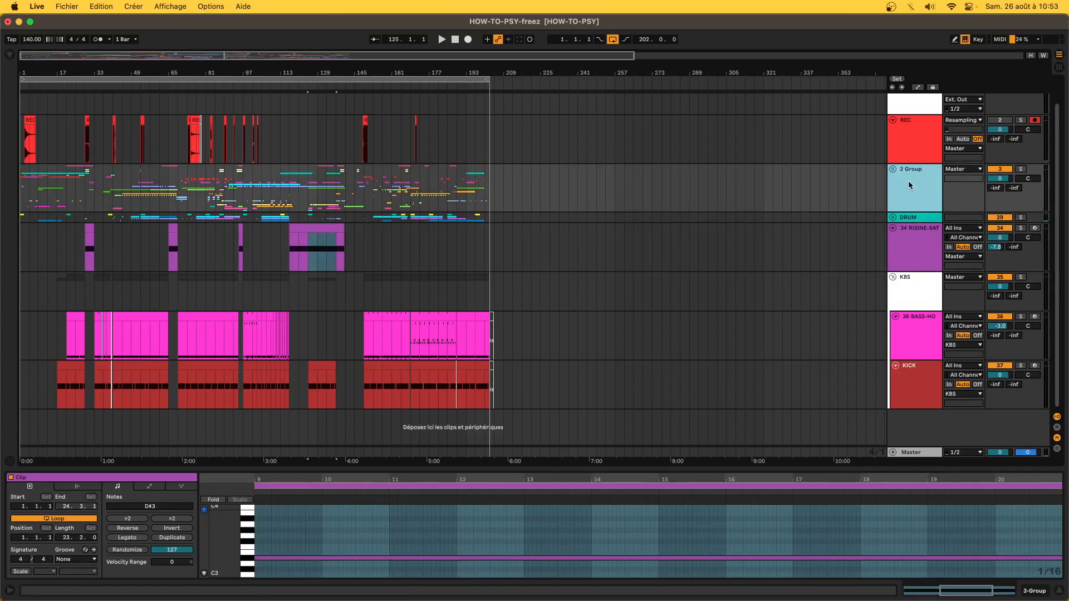
pyautogui.click(1035, 593)
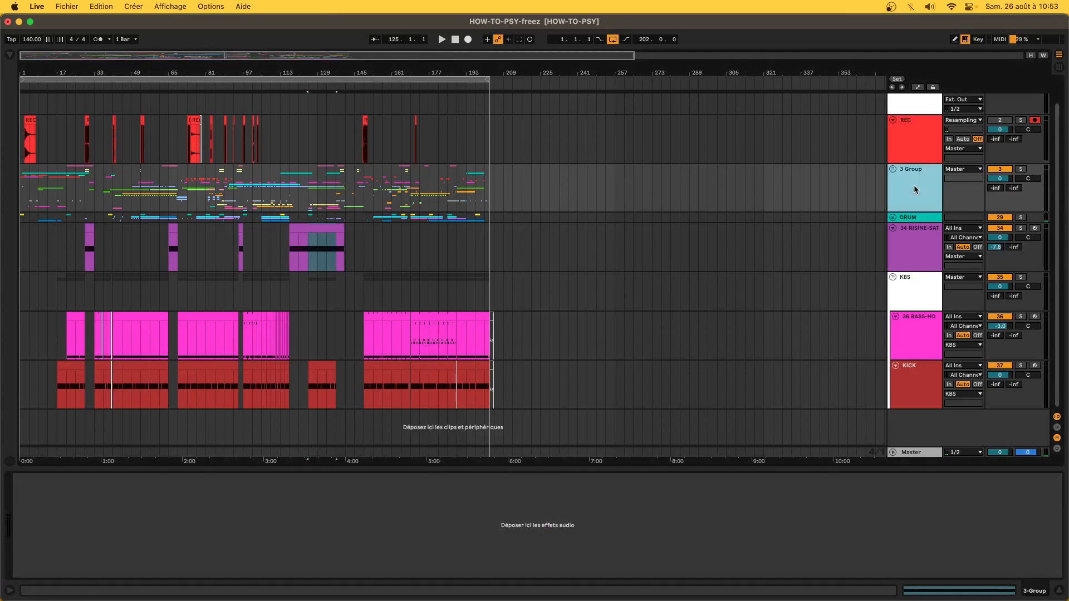
pyautogui.click(894, 168)
pyautogui.click(893, 168)
pyautogui.click(8, 56)
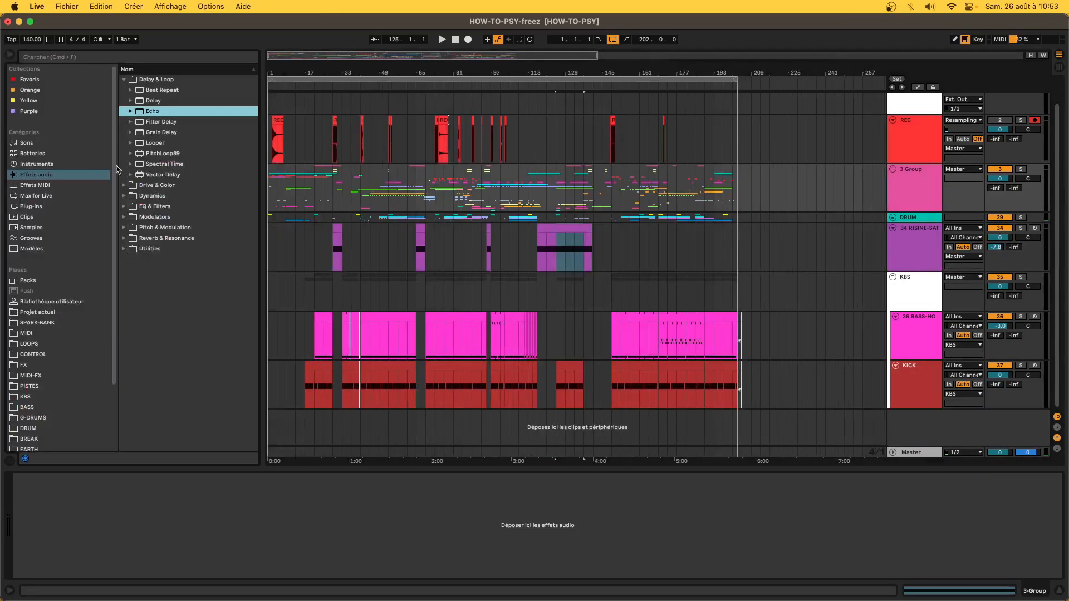
pyautogui.doubleClick(141, 207)
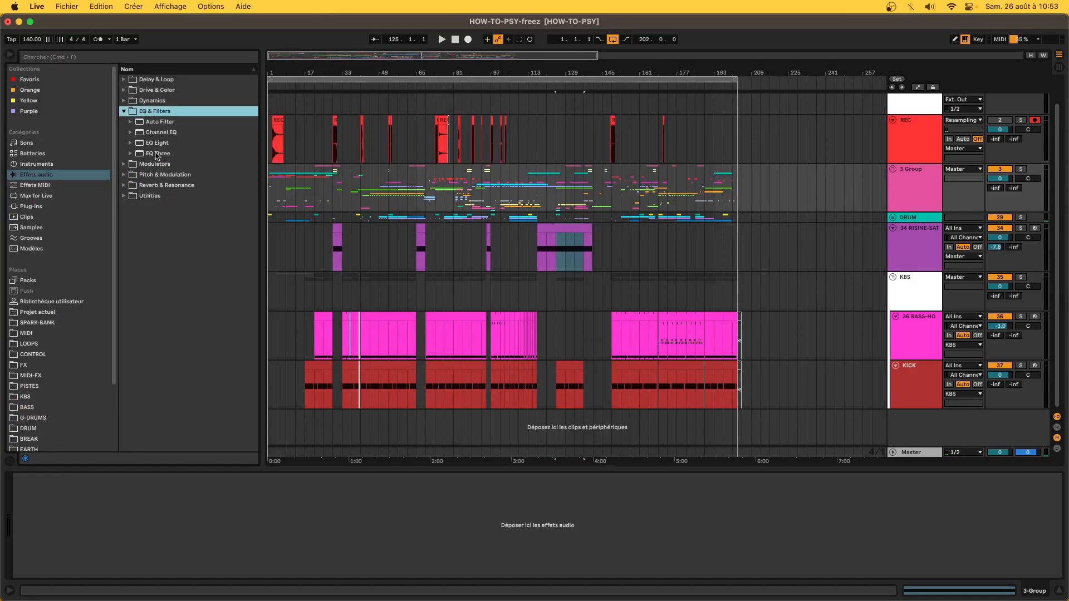
pyautogui.doubleClick(155, 143)
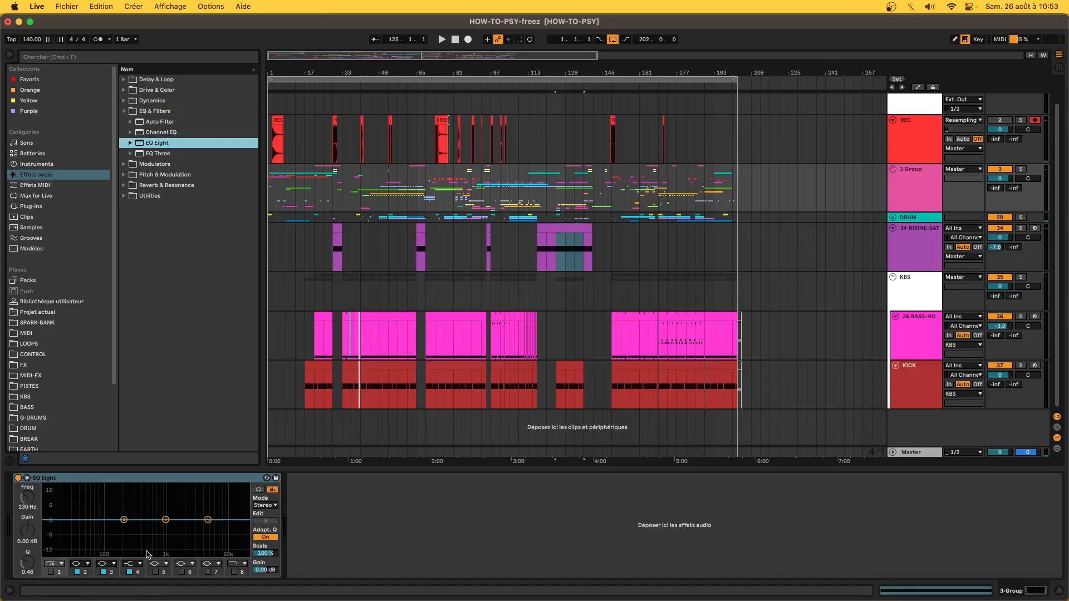
# Shift the EQ Eight's second band to 178 Hz and reset its gain to 0 dB
pyautogui.moveTo(124, 521)
pyautogui.mouseDown()
pyautogui.moveTo(117, 486)
pyautogui.moveTo(129, 516)
pyautogui.moveTo(174, 516)
pyautogui.moveTo(121, 515)
pyautogui.mouseUp()
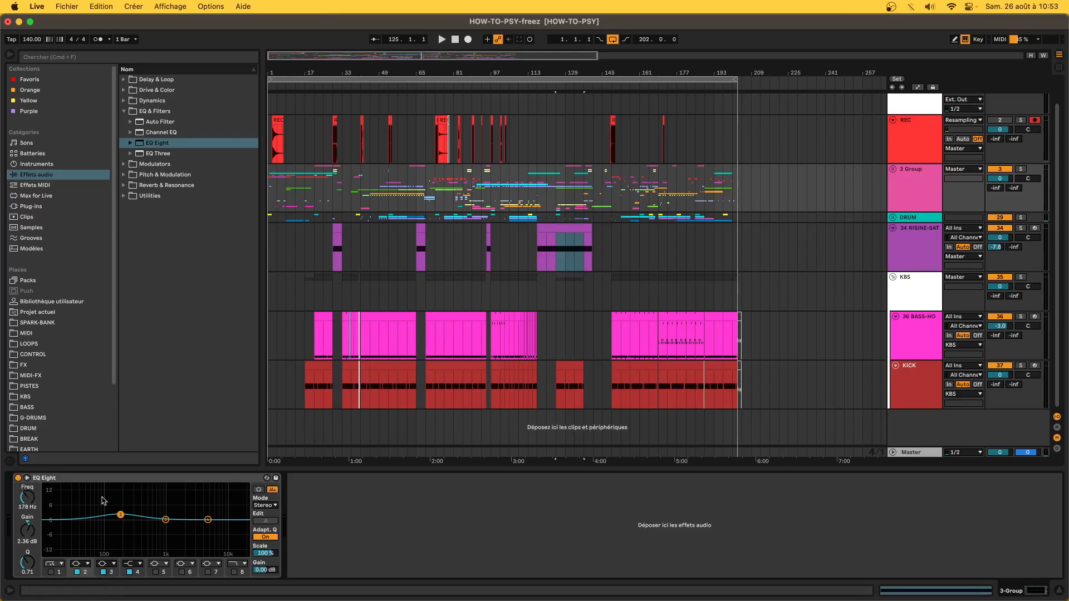
pyautogui.doubleClick(32, 534)
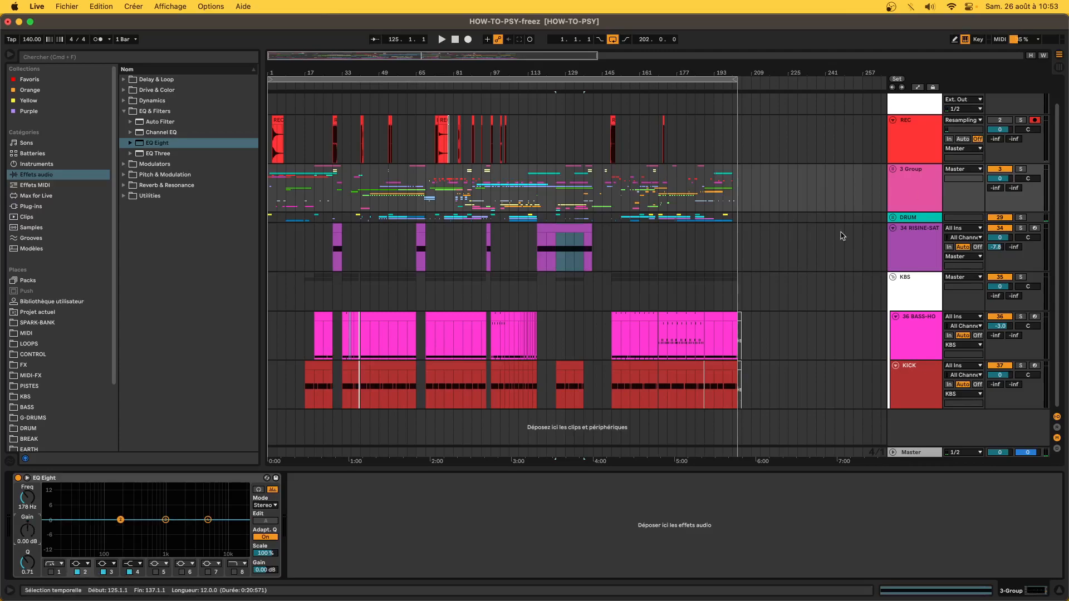
# Deactivate the KBS group track and show the Master track's effect chain with the insertion marker at bar 41
pyautogui.click(911, 308)
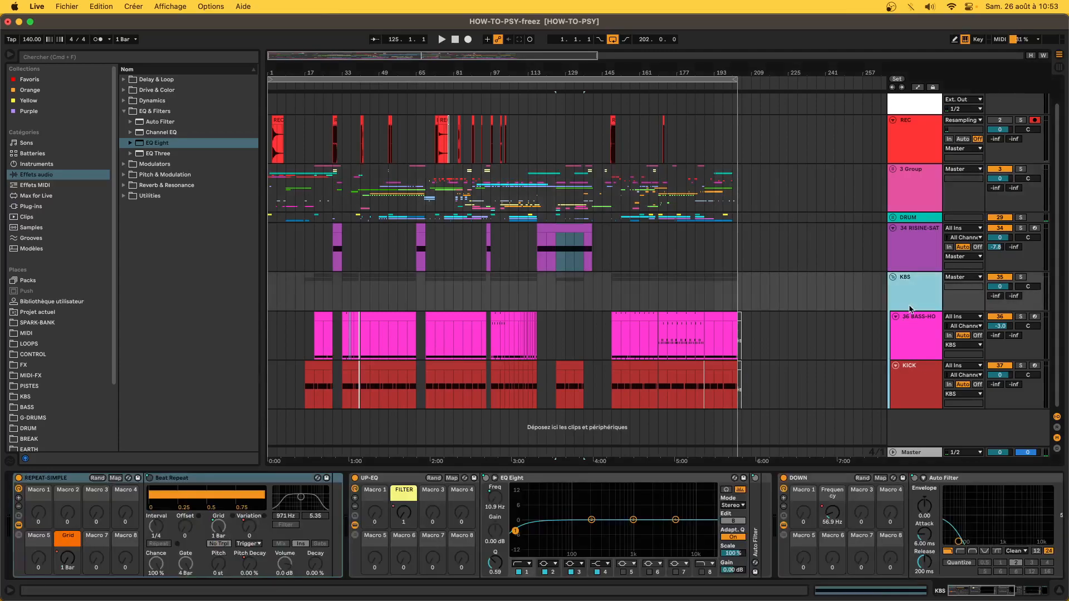
pyautogui.click(1009, 280)
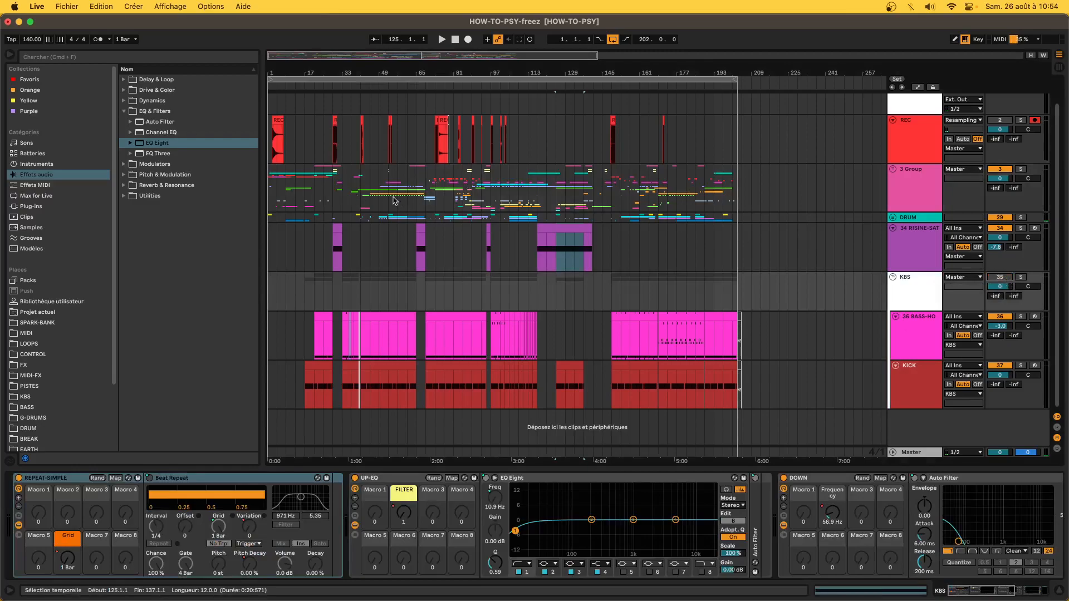
pyautogui.click(374, 192)
pyautogui.click(360, 452)
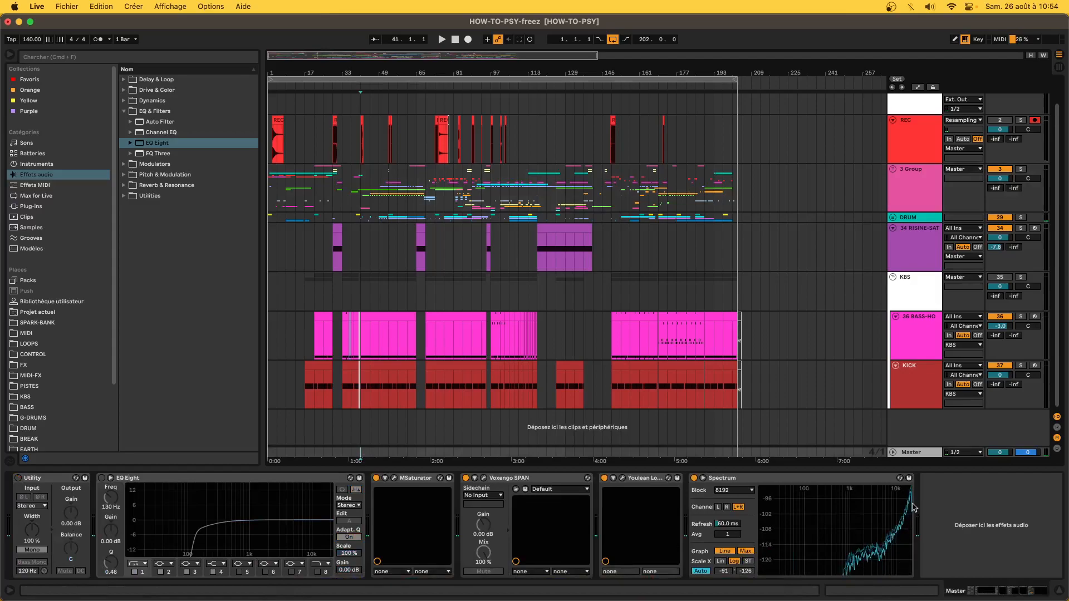
# Unfold the DRUM group and inspect the H-Comp Stereo plug-in's interface on the HH track, closing it when done
pyautogui.click(893, 218)
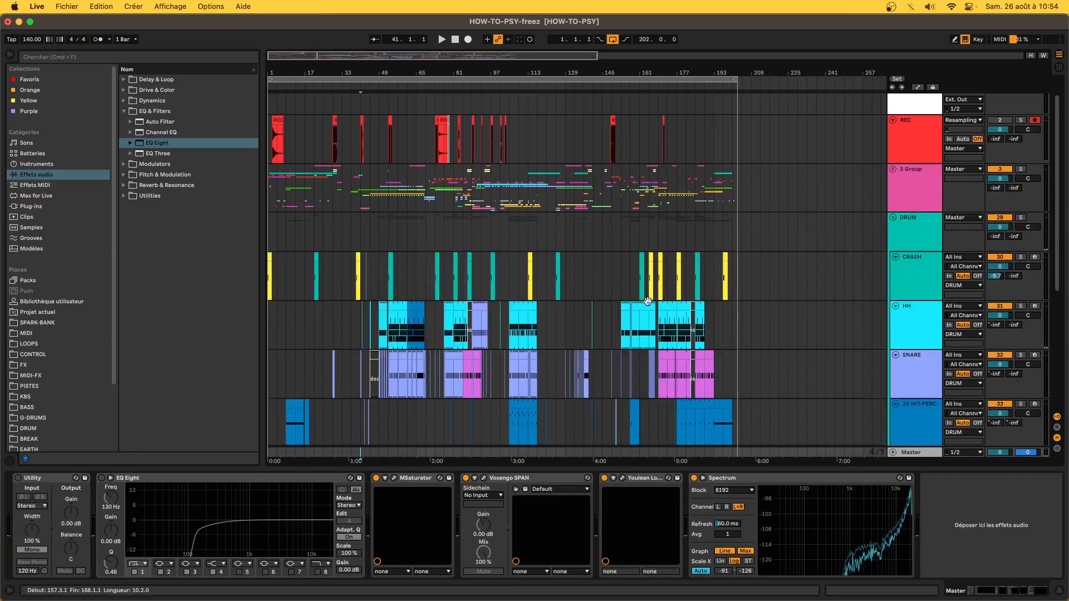
pyautogui.click(672, 306)
pyautogui.hscroll(8, 401, 500)
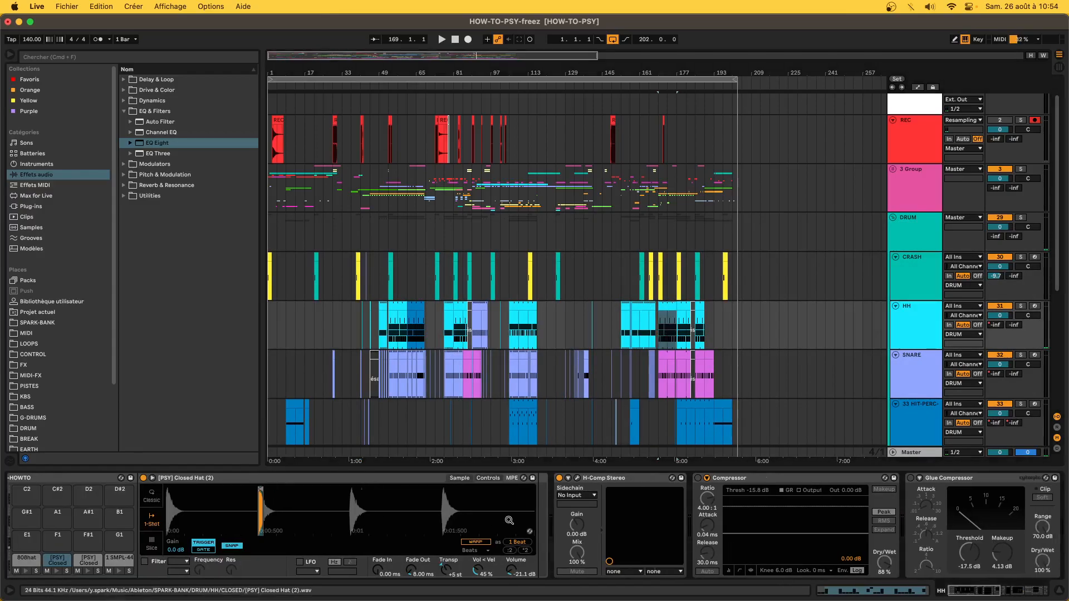
pyautogui.click(381, 479)
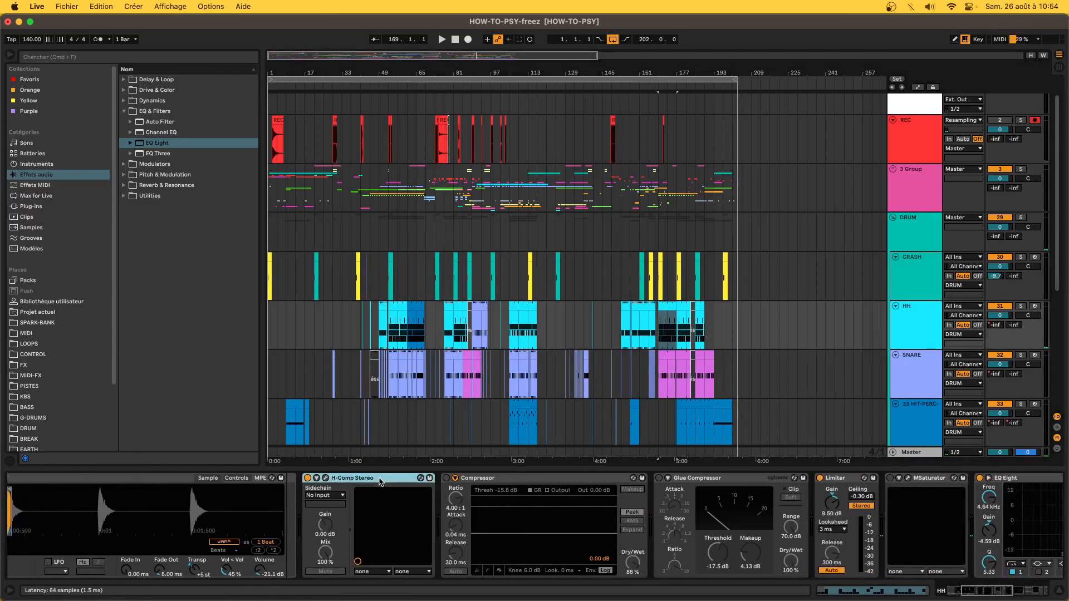
pyautogui.click(308, 479)
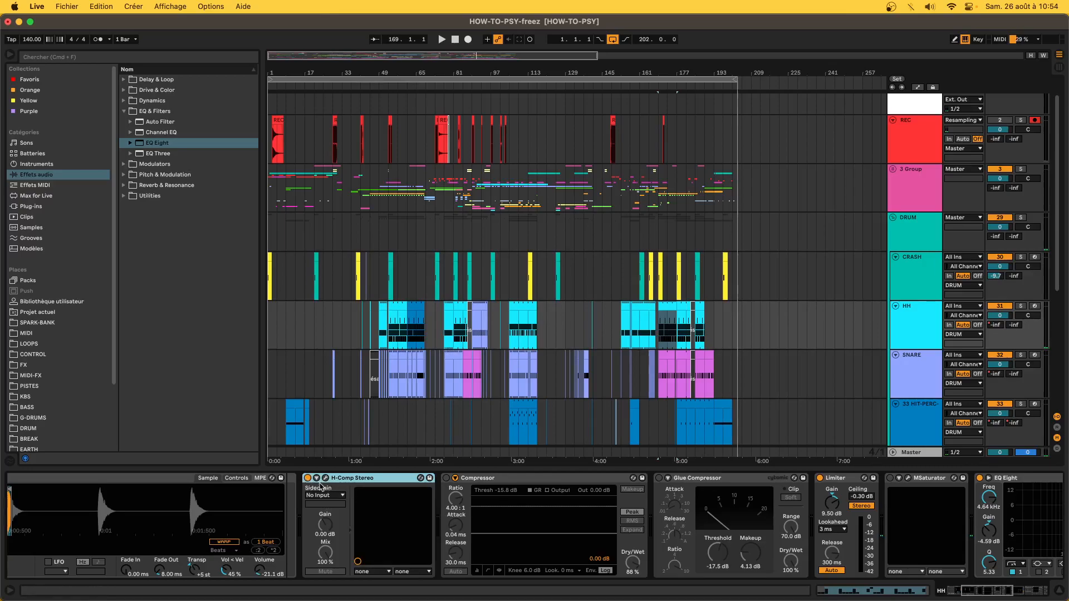
pyautogui.click(326, 478)
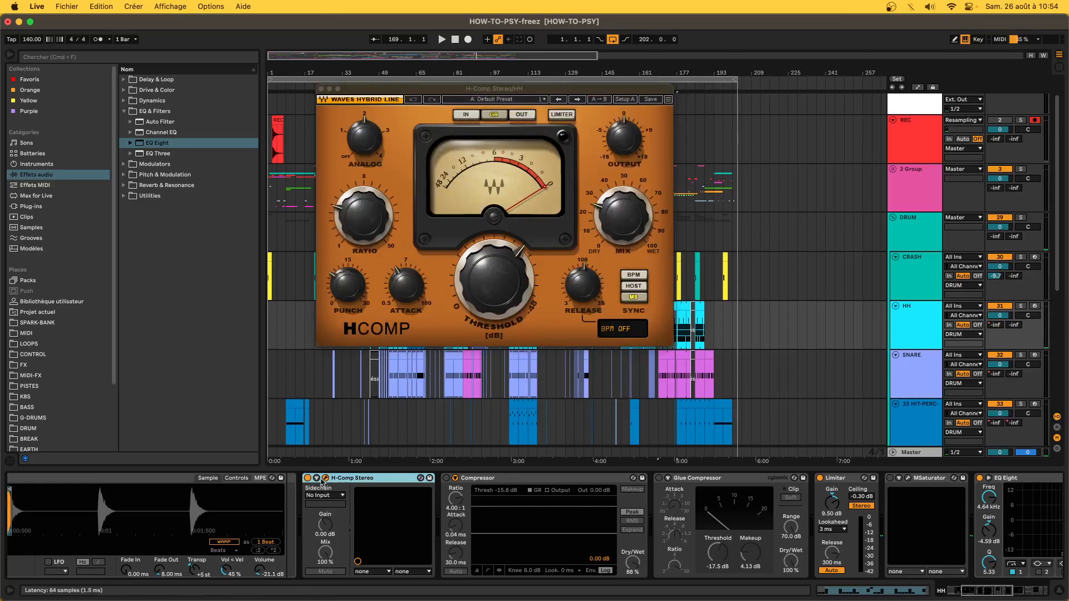
pyautogui.click(326, 478)
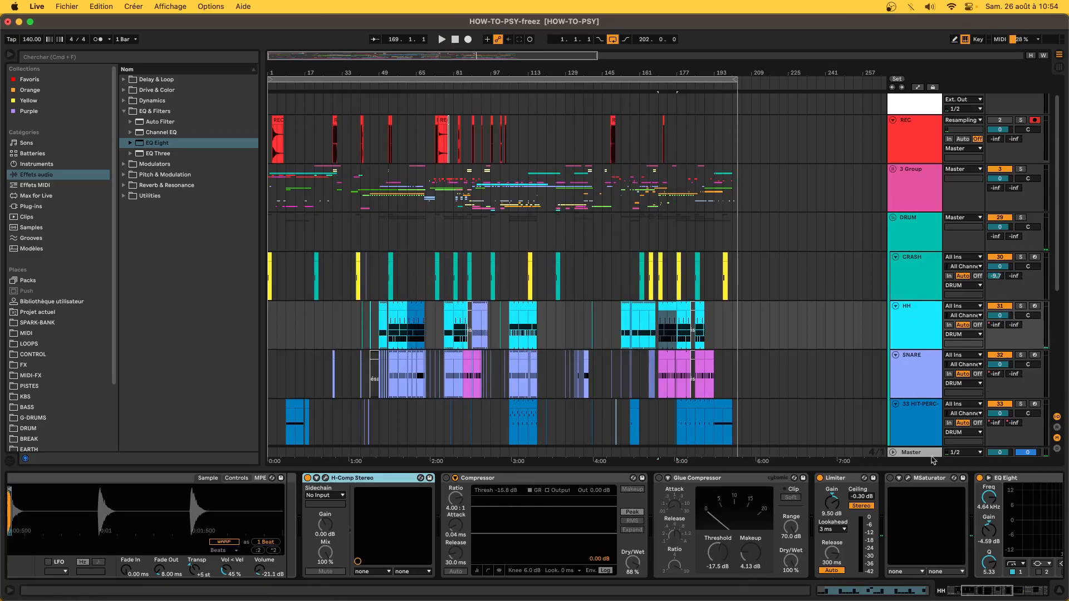
# Examine the Master track's effect chain and the HH track's full device chain from the sampler through to Utility
pyautogui.scroll(-5, 913, 344)
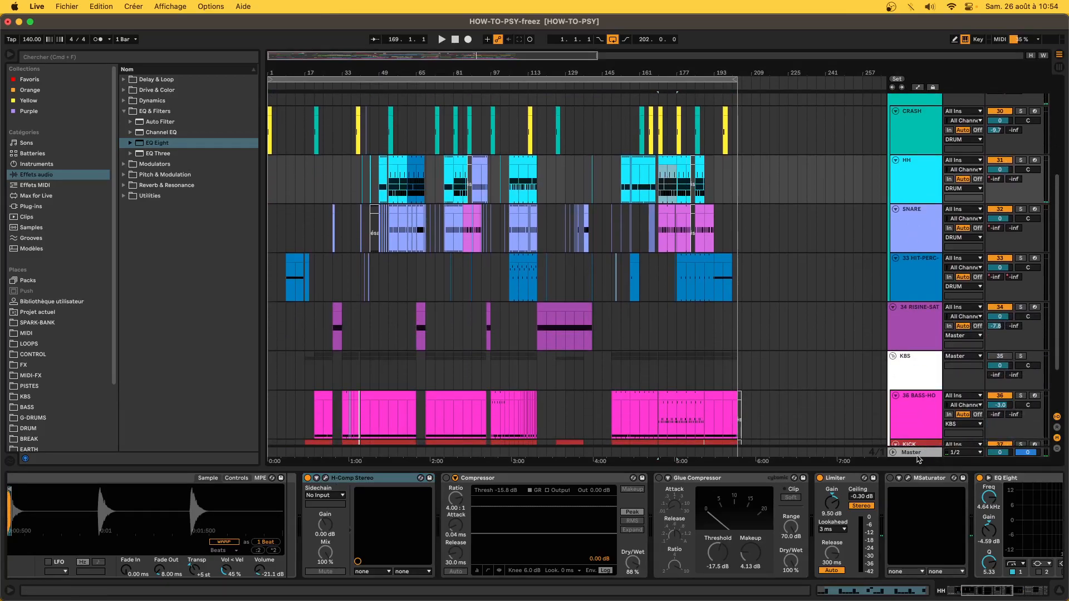
pyautogui.click(917, 453)
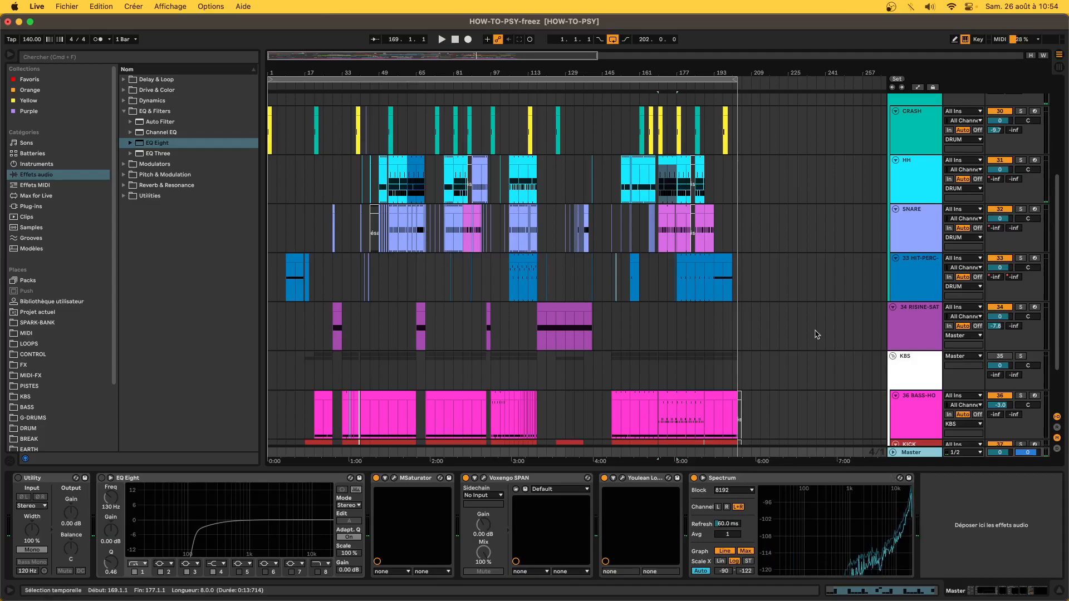
pyautogui.click(666, 161)
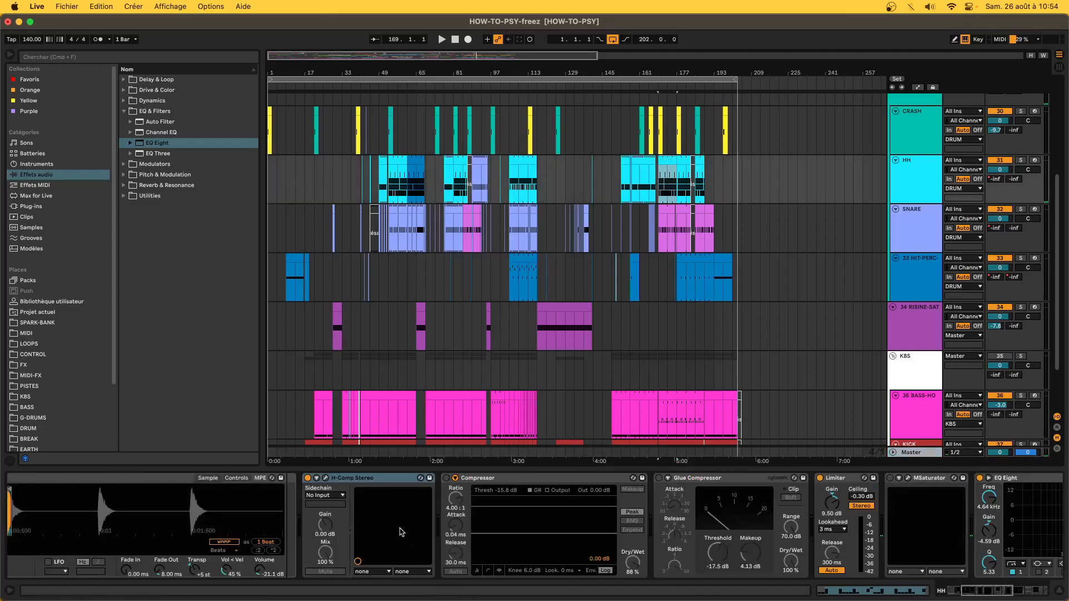
pyautogui.hscroll(10, 400, 532)
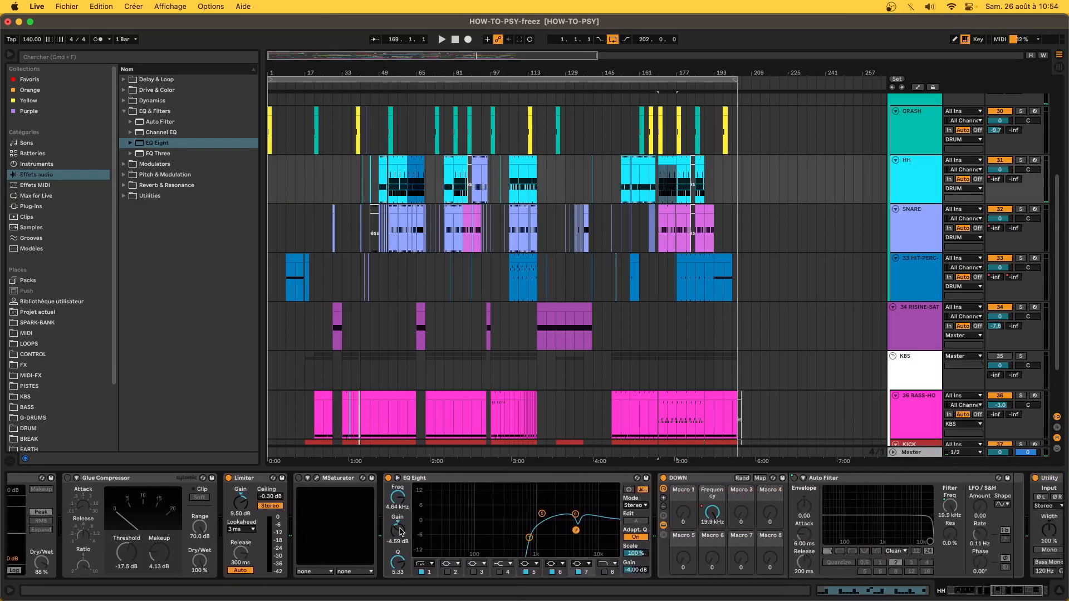
pyautogui.hscroll(2, 401, 532)
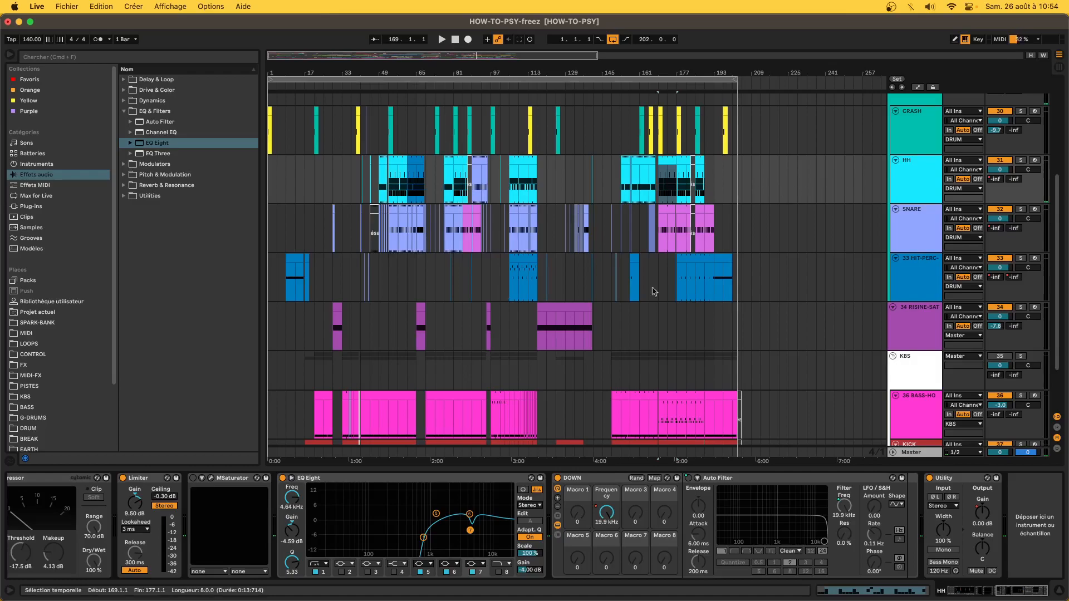
pyautogui.hscroll(-12, 292, 499)
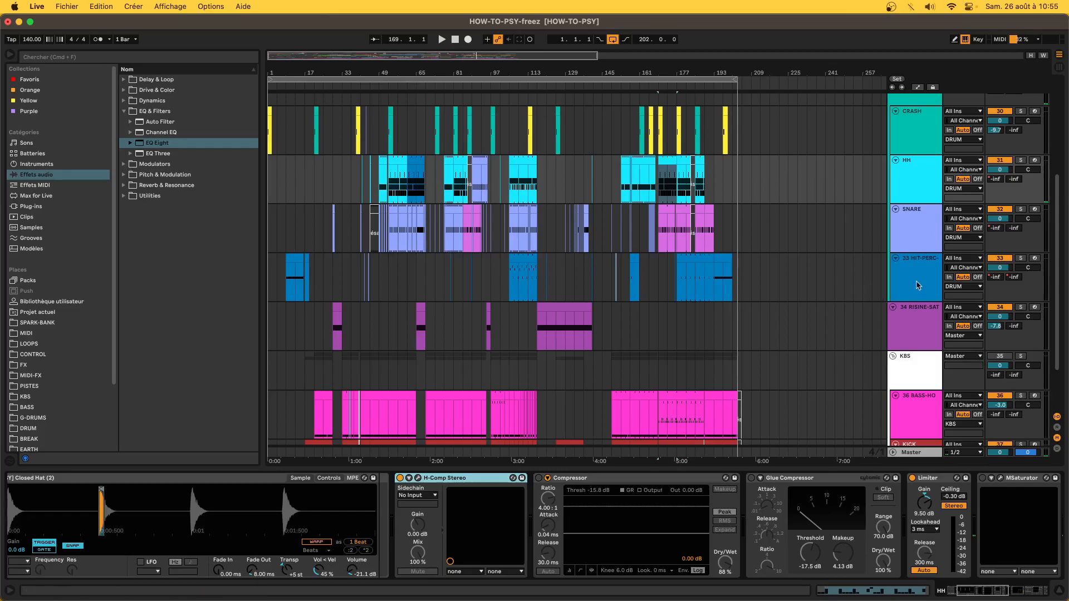
# Show the Master track's effect chain and fold the DRUM group
pyautogui.scroll(-3, 917, 284)
pyautogui.click(933, 456)
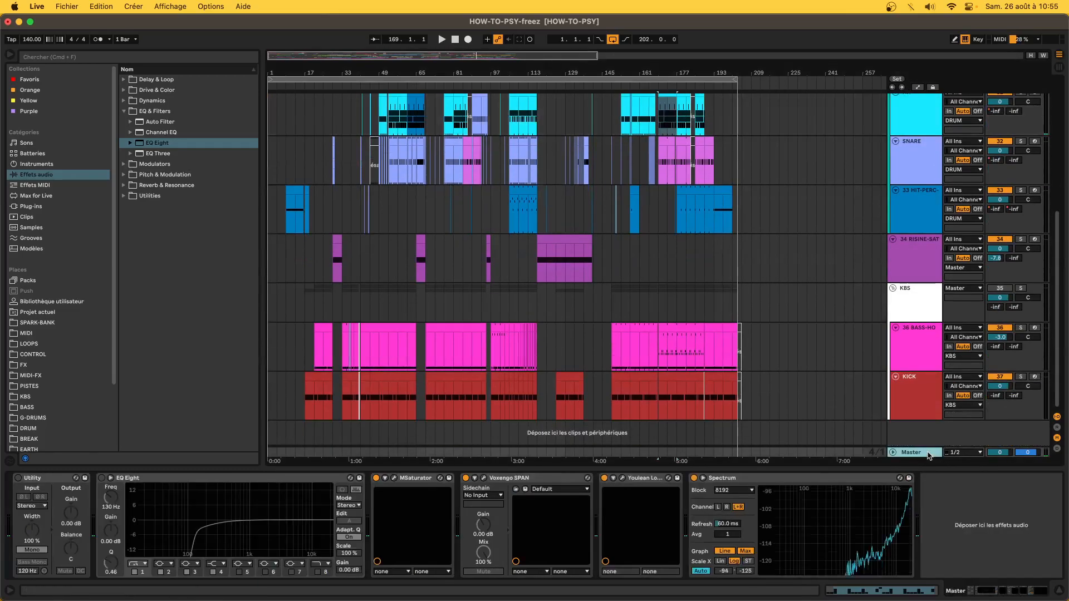
pyautogui.scroll(10, 796, 231)
pyautogui.scroll(2, 797, 231)
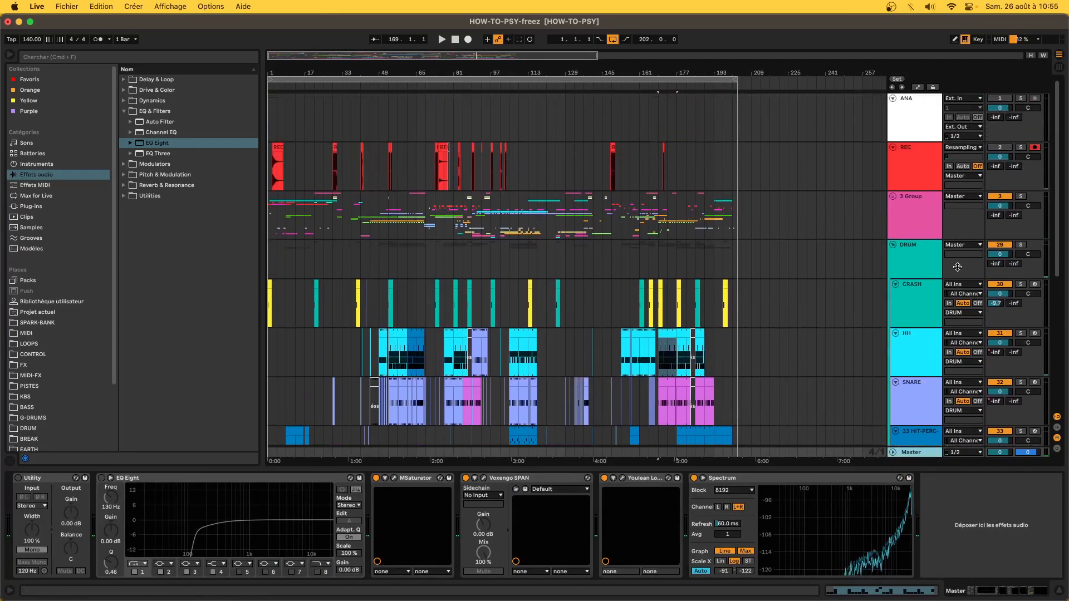
pyautogui.click(892, 245)
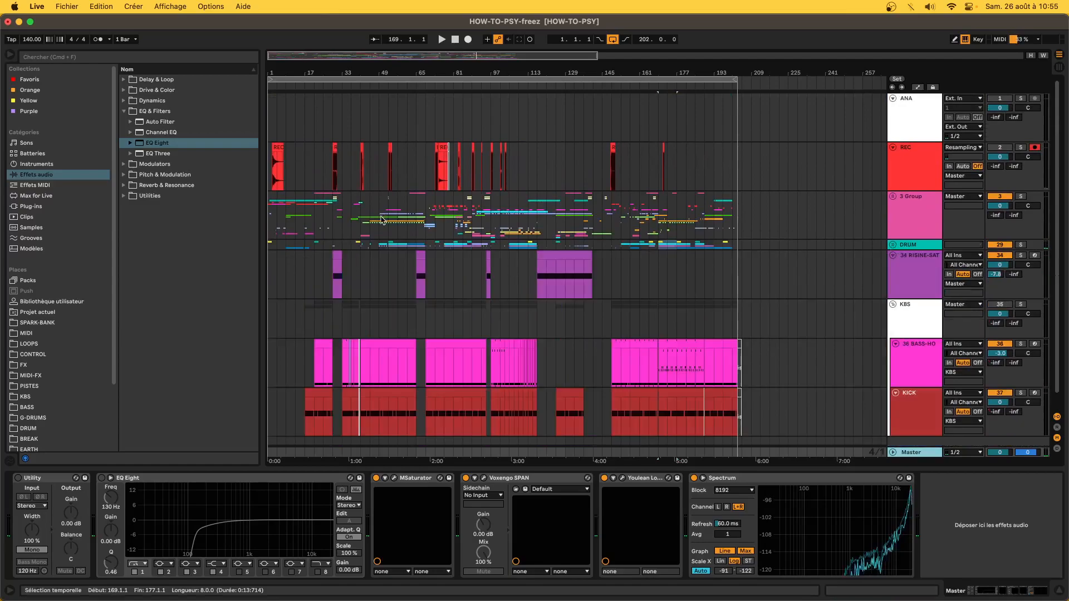
# Show 3-Group's EQ Eight and listen to the arrangement from bar 49, then from bar 73
pyautogui.click(380, 218)
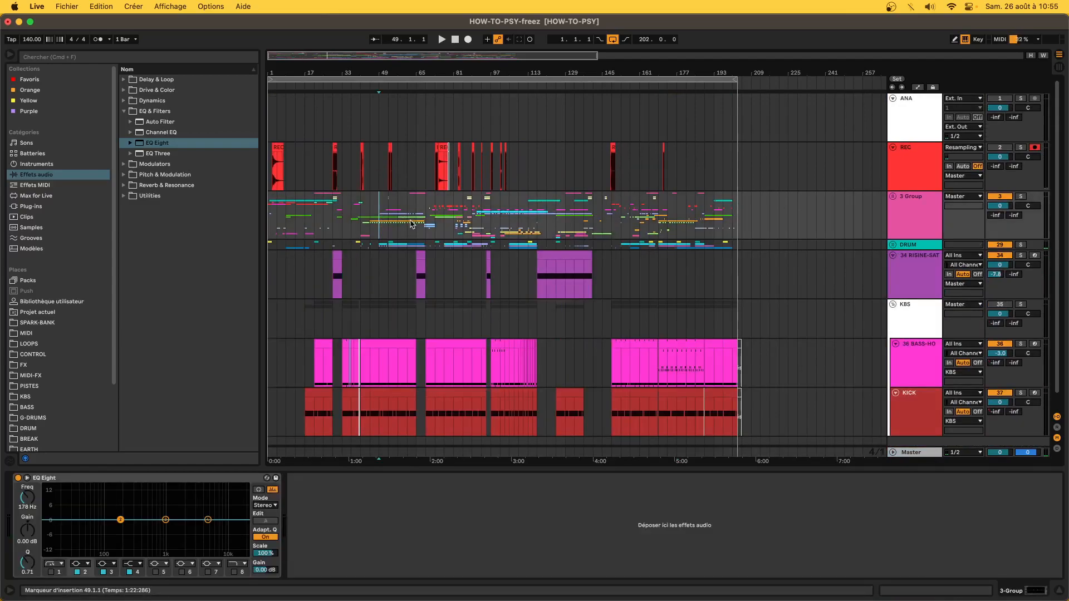
pyautogui.press('space')
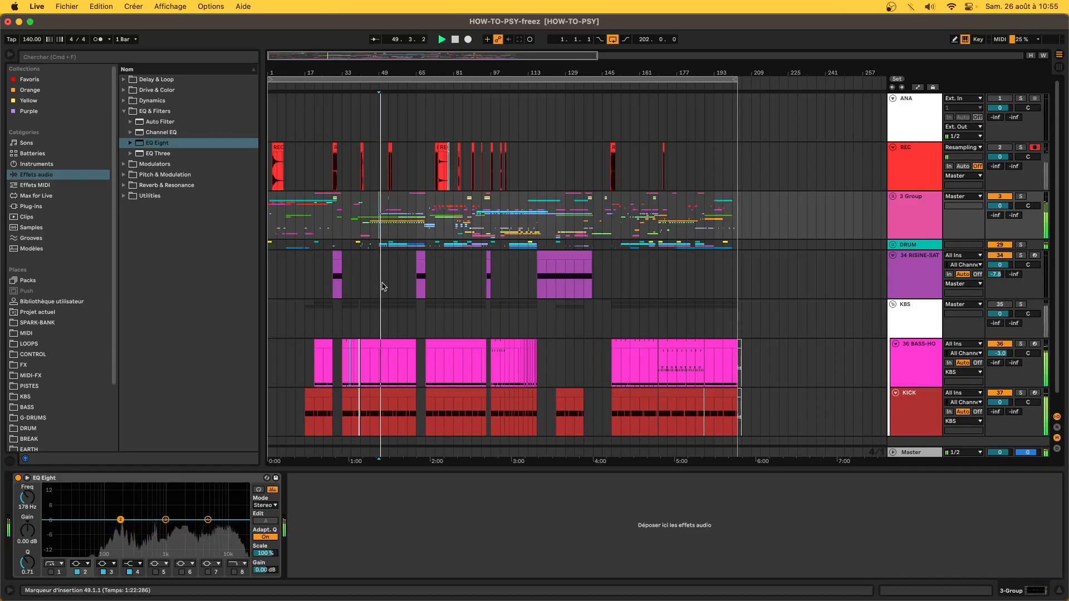
pyautogui.click(405, 226)
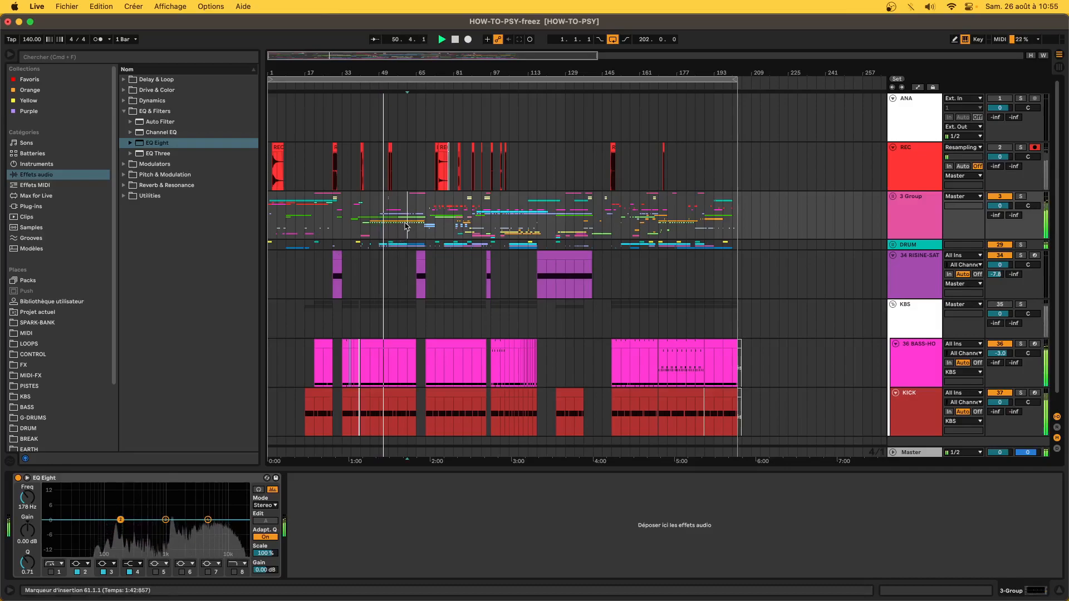
pyautogui.click(435, 223)
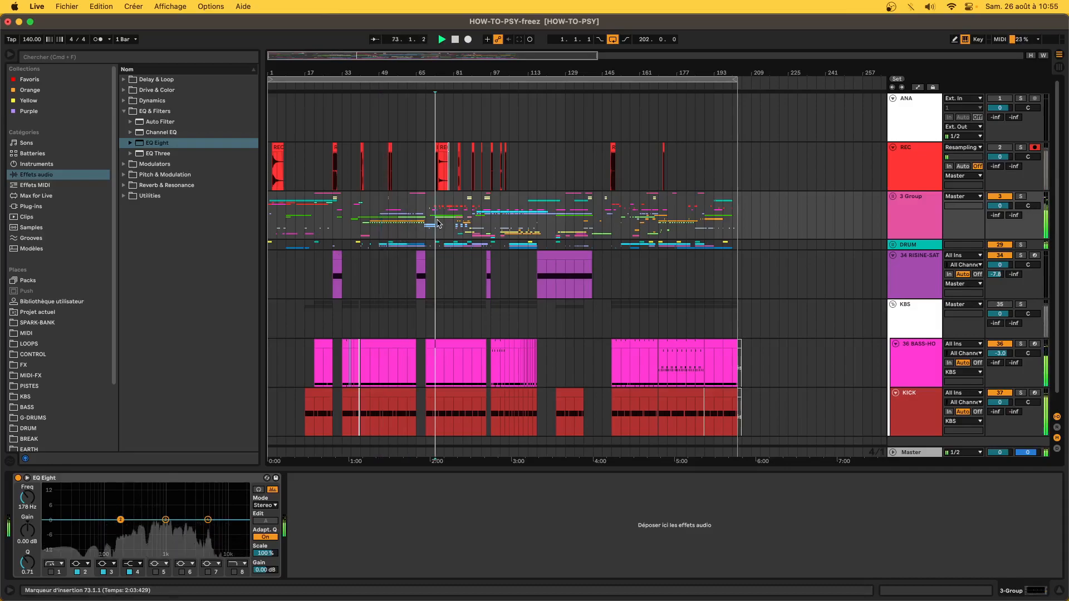
pyautogui.press('space')
pyautogui.press('space')
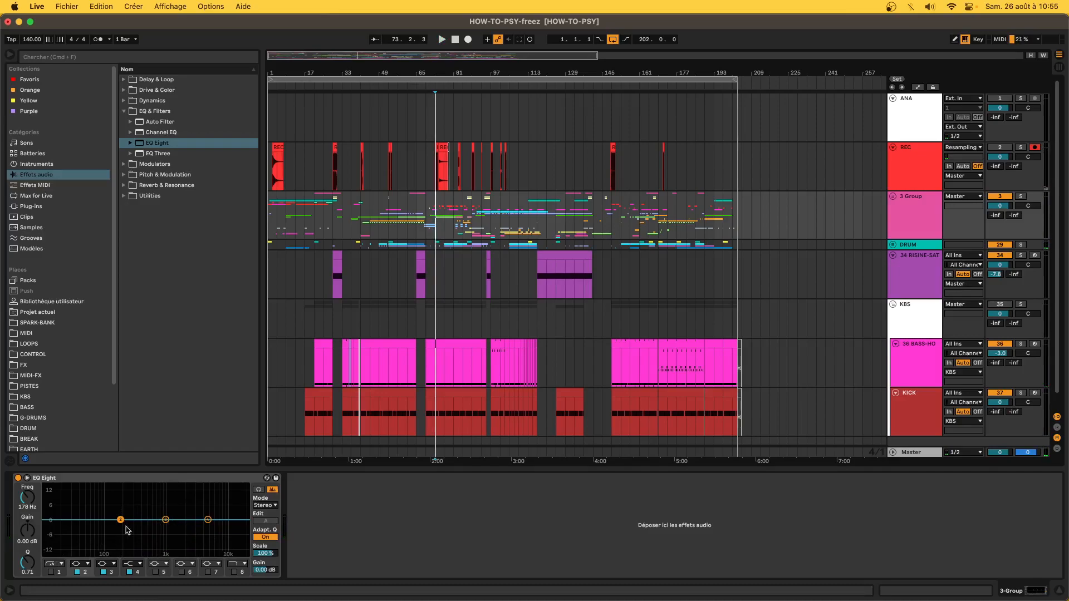
# Unfold 3-Group and examine its tracks around bar 73 during playback to find which ones sound there
pyautogui.click(895, 197)
pyautogui.scroll(5, 395, 302)
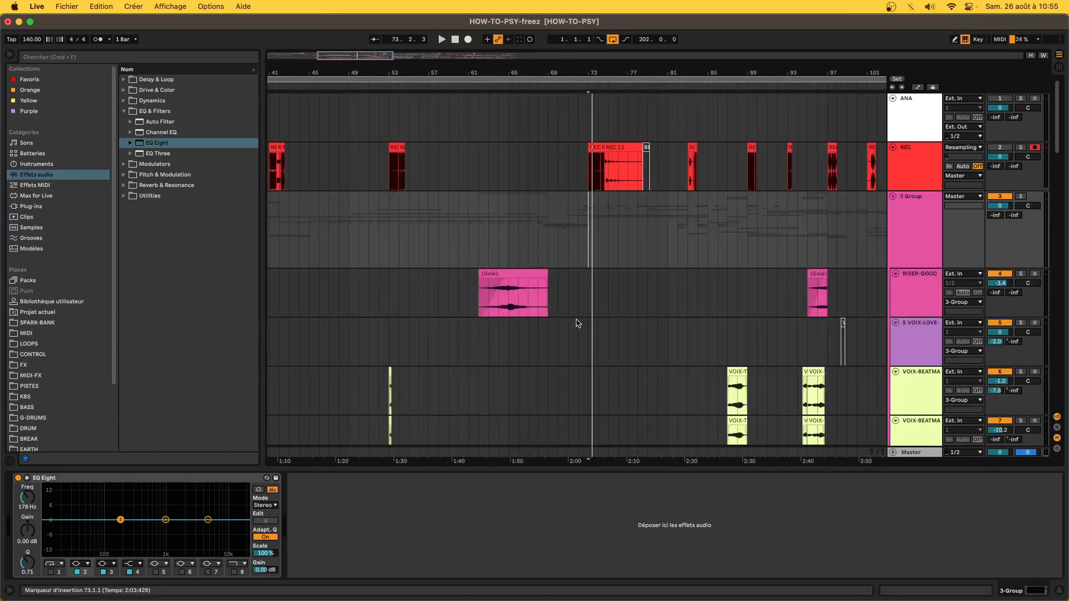
pyautogui.scroll(3, 576, 323)
pyautogui.scroll(-5, 576, 322)
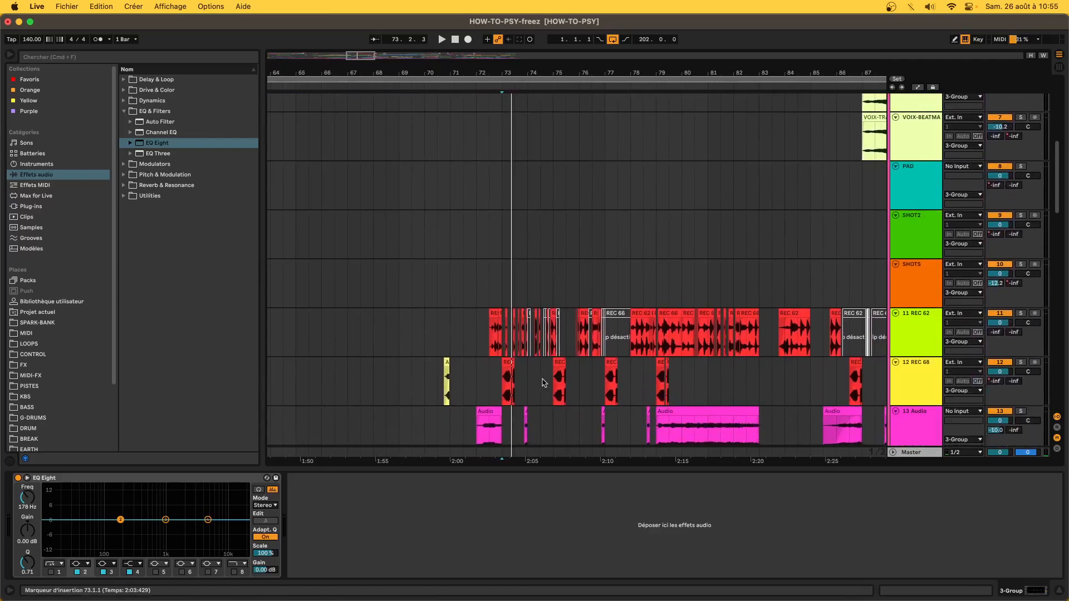
pyautogui.scroll(3, 545, 383)
pyautogui.press('space')
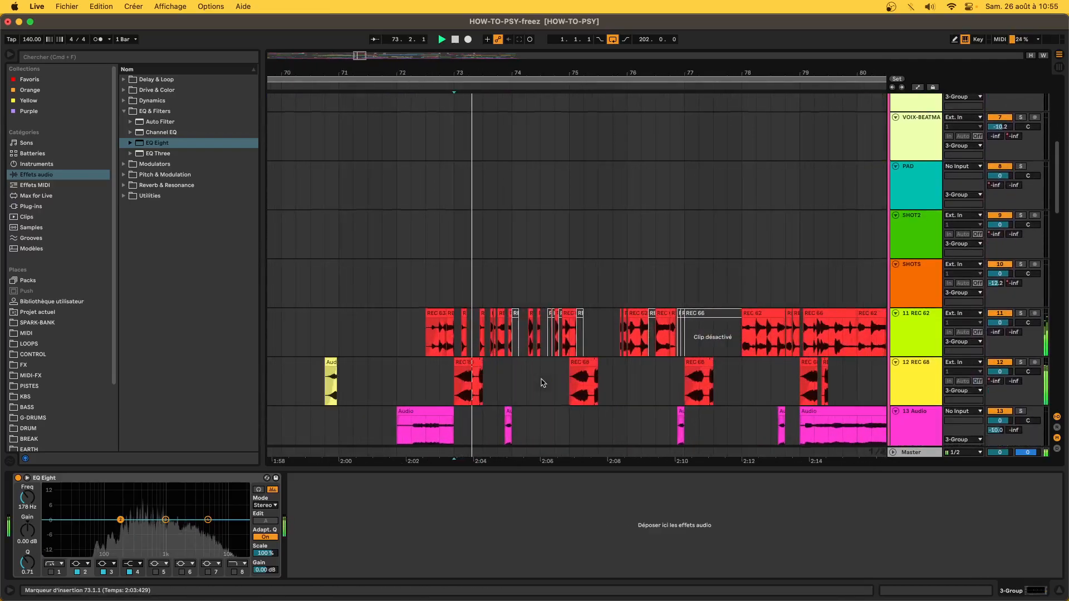
pyautogui.scroll(-15, 543, 383)
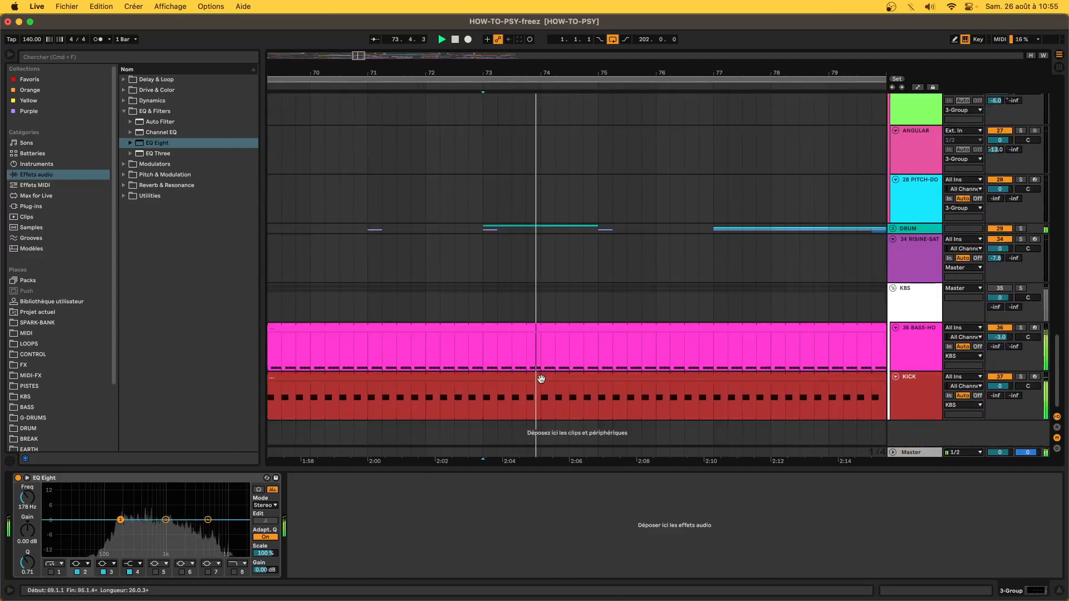
pyautogui.press('space')
pyautogui.scroll(8, 533, 337)
pyautogui.scroll(10, 535, 337)
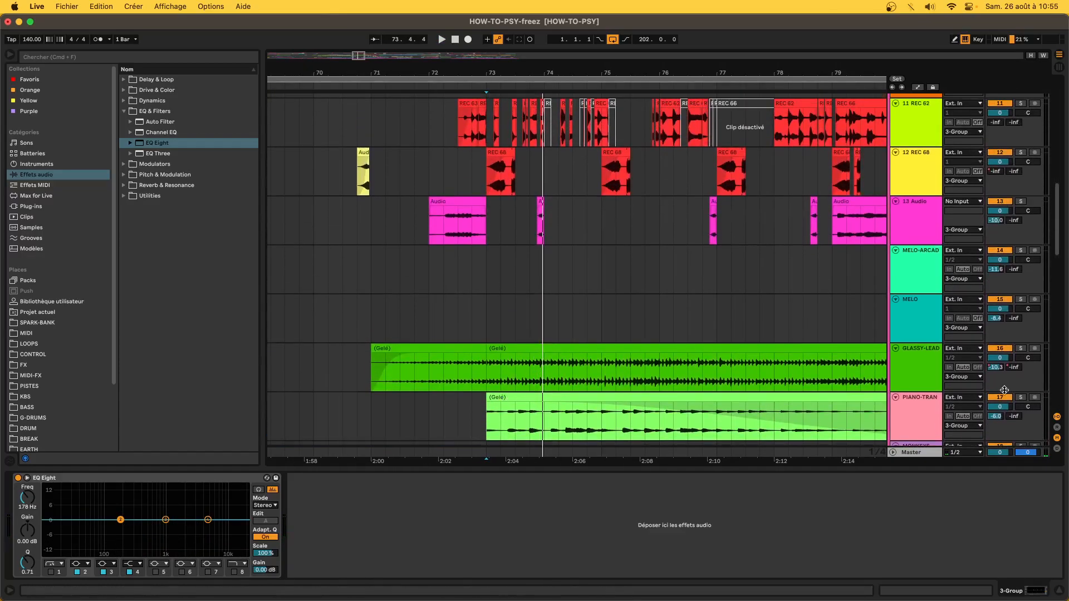
# Solo the PIANO-TRANCE track to audition it from bar 73, then unsolo it and stop playback
pyautogui.click(1021, 397)
pyautogui.press('space')
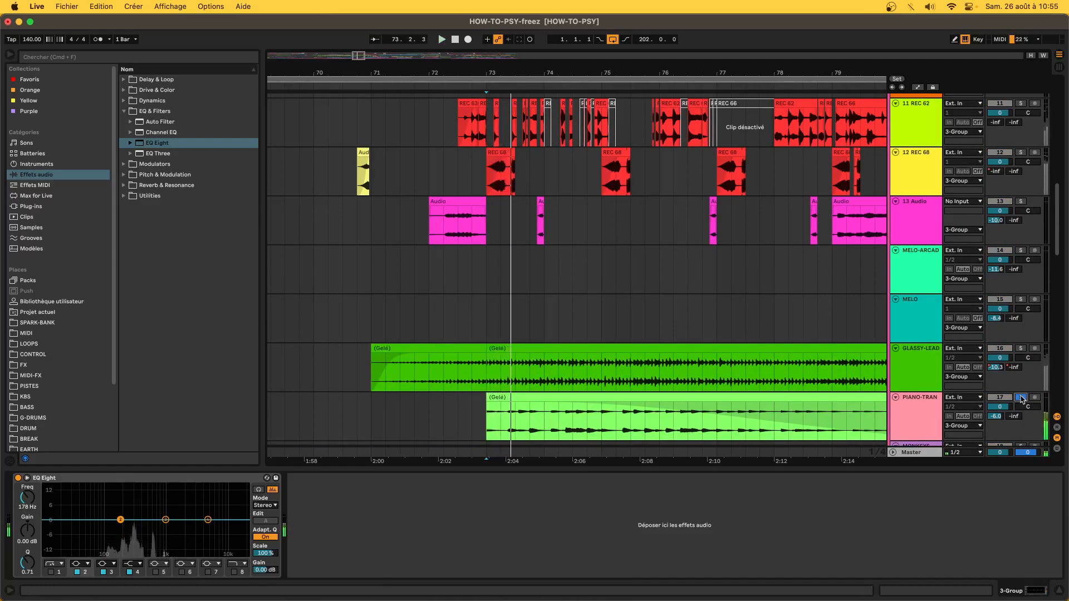
pyautogui.click(1021, 398)
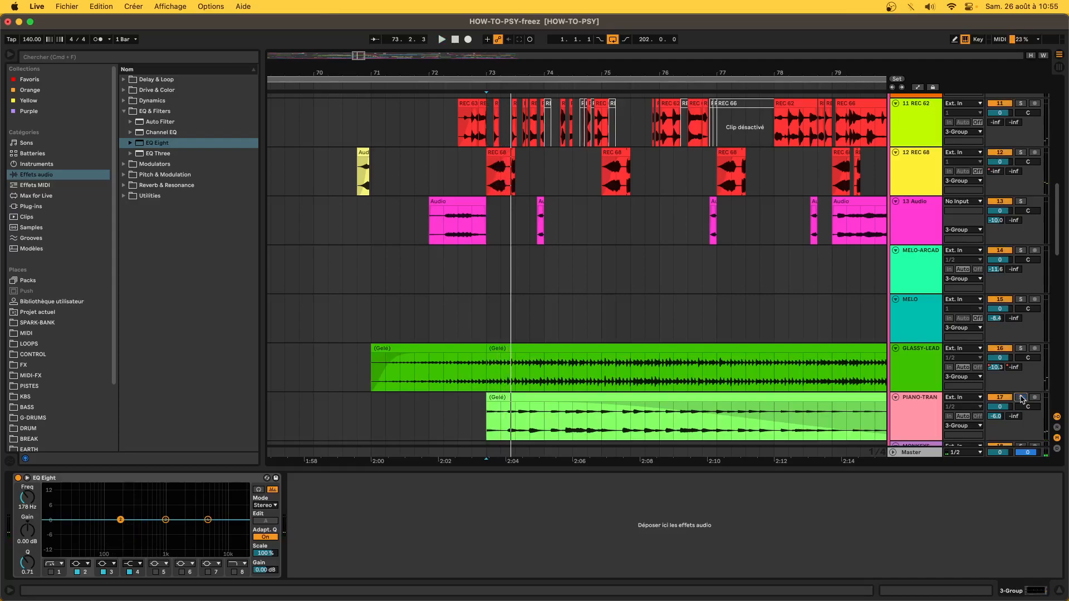
pyautogui.press('space')
# Add an EQ Eight at the end of PIANO-TRANCE's chain and enable band 1 as a 16.3 Hz low cut with Q 0.10
pyautogui.click(525, 405)
pyautogui.click(522, 398)
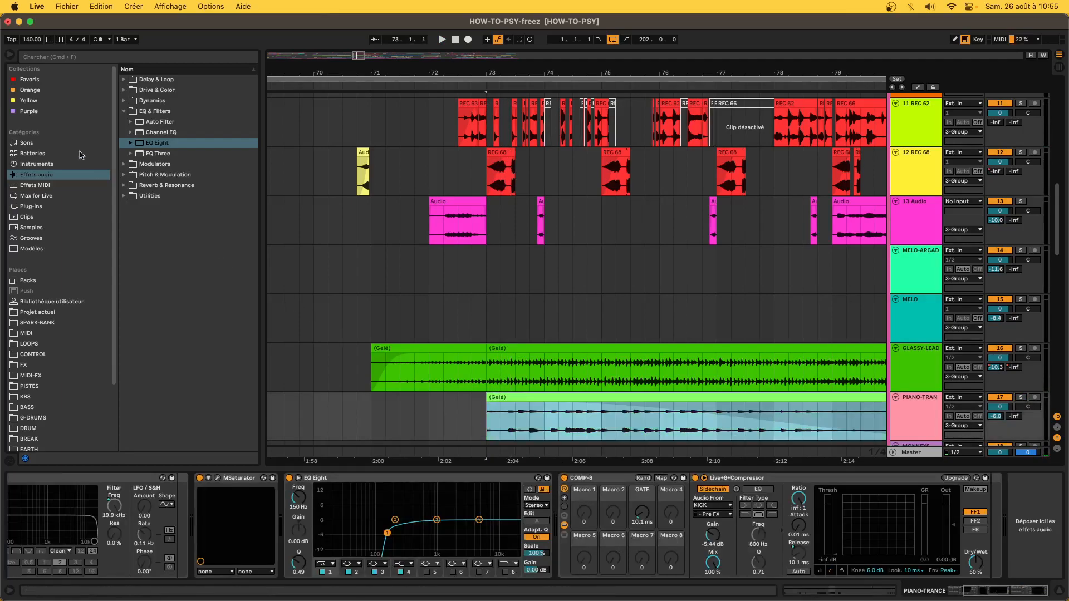
pyautogui.moveTo(168, 143); pyautogui.dragTo(1041, 536)
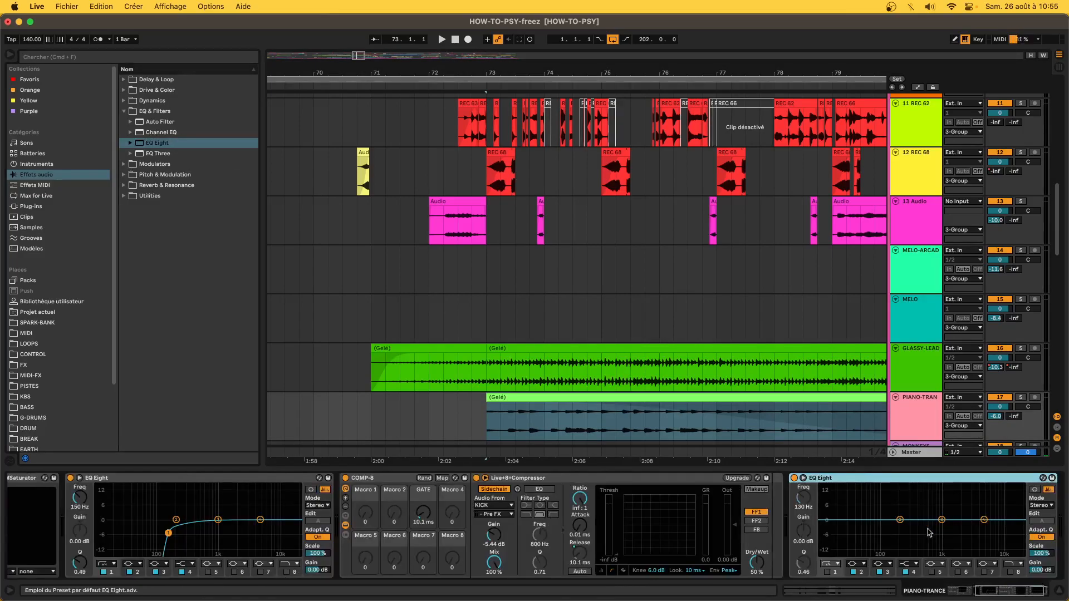
pyautogui.click(827, 572)
pyautogui.moveTo(888, 533); pyautogui.dragTo(833, 554)
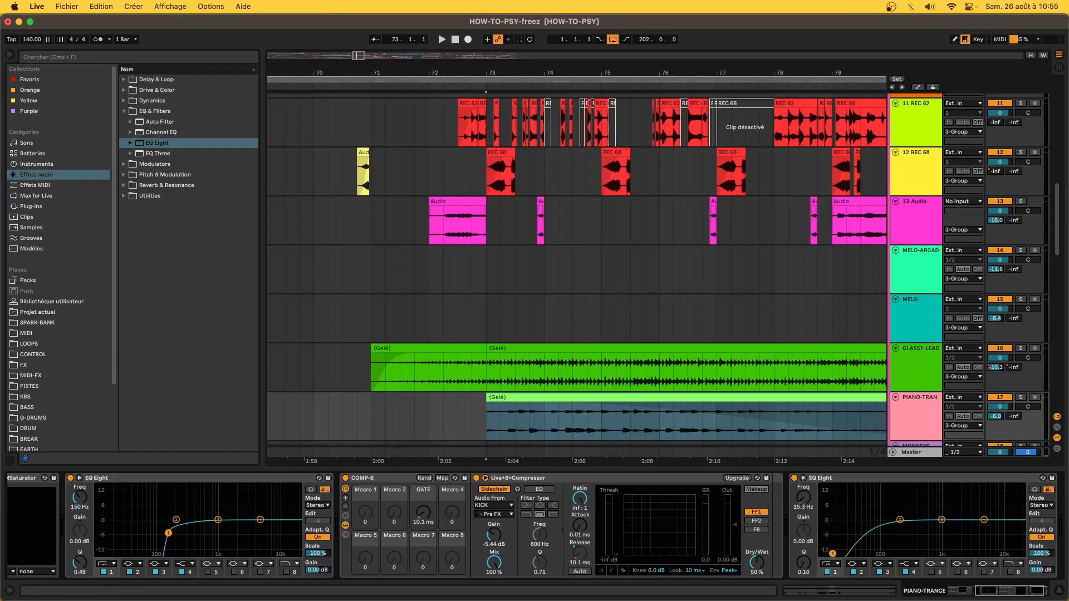
# Play from bar 73 with the Master track's Spectrum displayed and solo PIANO-TRANCE
pyautogui.click(925, 453)
pyautogui.press('space')
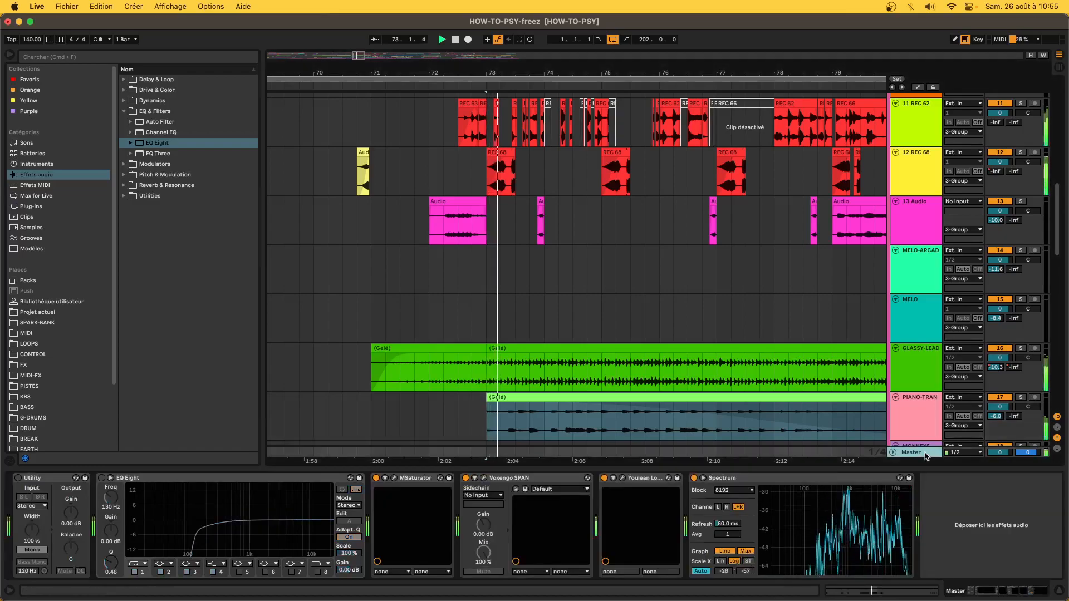
pyautogui.click(1020, 398)
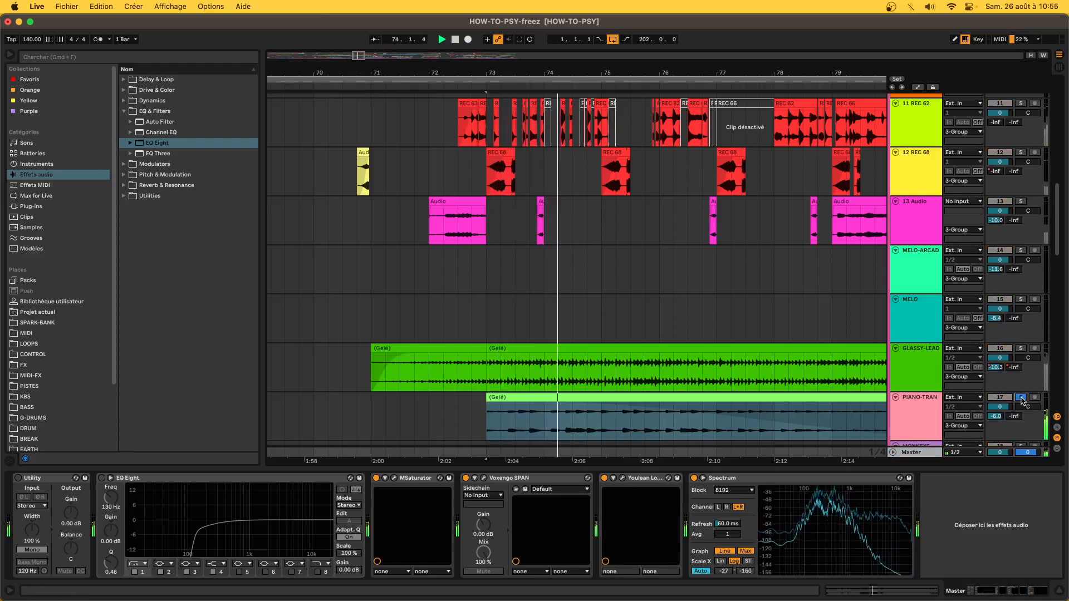
# Select 3-Group and play the soloed signal through its EQ Eight to view the frequency content around the second band
pyautogui.scroll(15, 919, 212)
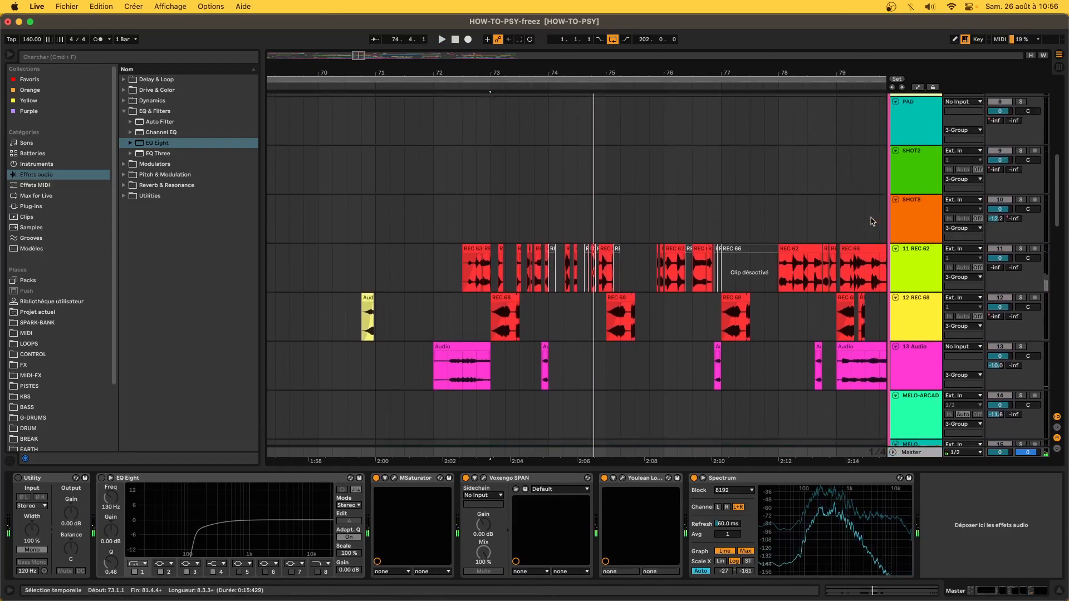
pyautogui.scroll(3, 894, 231)
pyautogui.click(901, 238)
pyautogui.press('space')
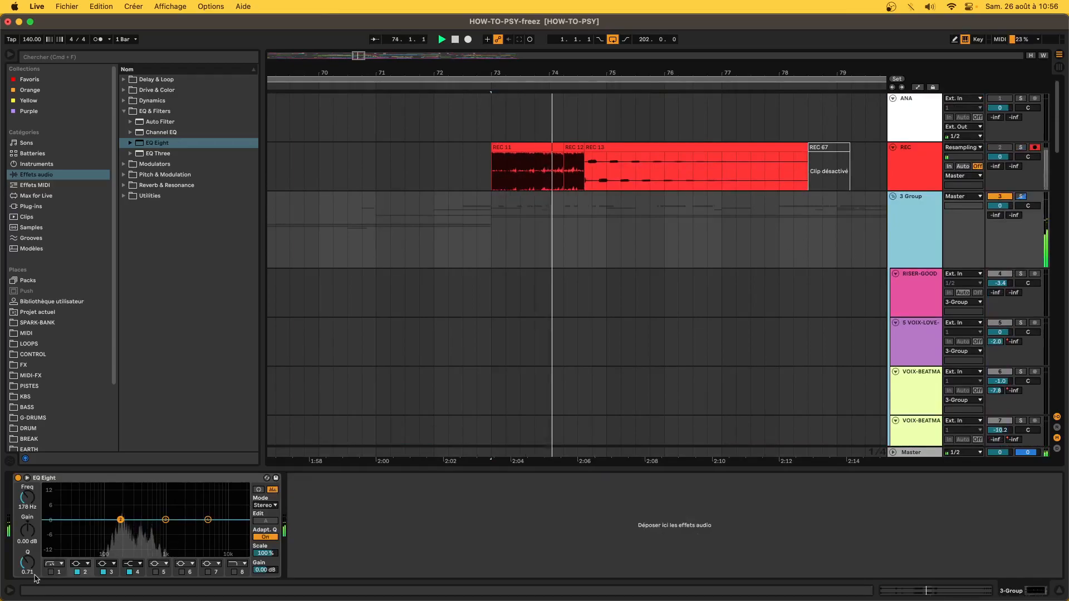
pyautogui.click(120, 534)
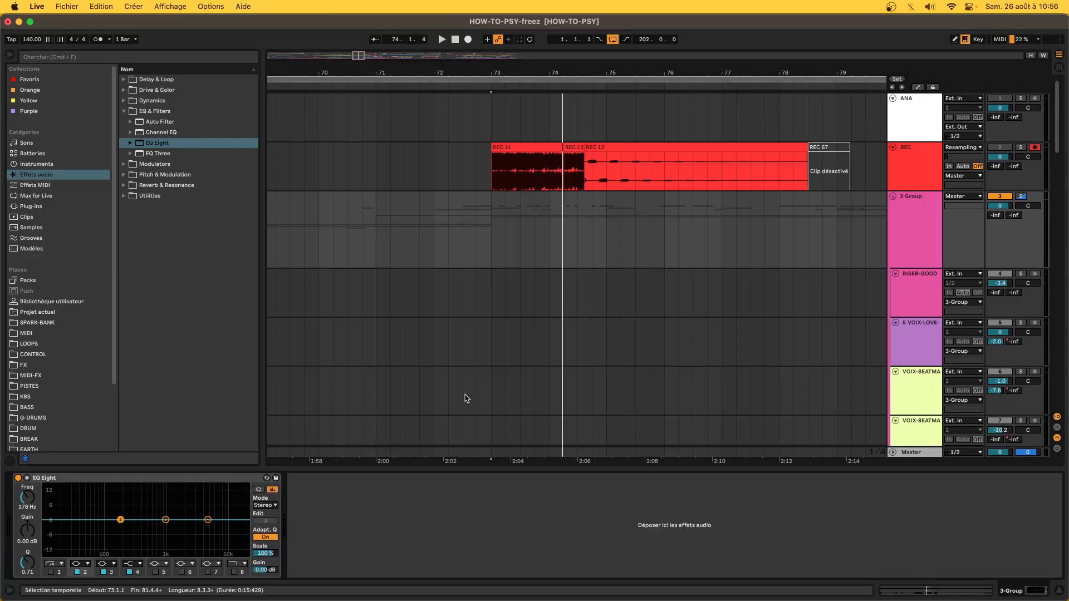
# Set the 200 Hz band of PIANO-TRANCE's last EQ Eight to -1 dB and unsolo the track
pyautogui.scroll(-15, 466, 399)
pyautogui.scroll(8, 465, 399)
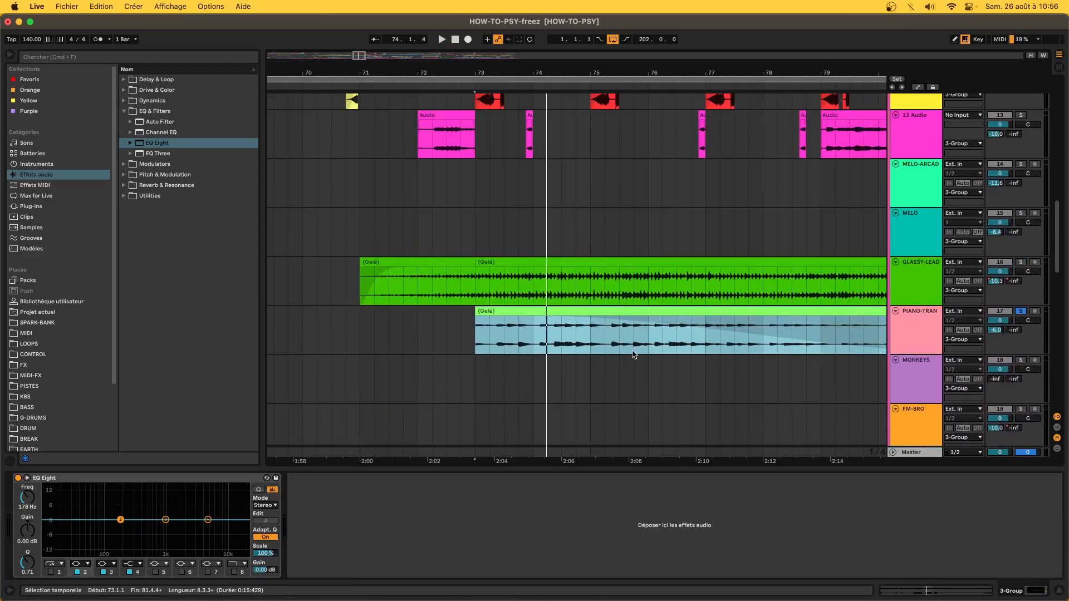
pyautogui.click(564, 332)
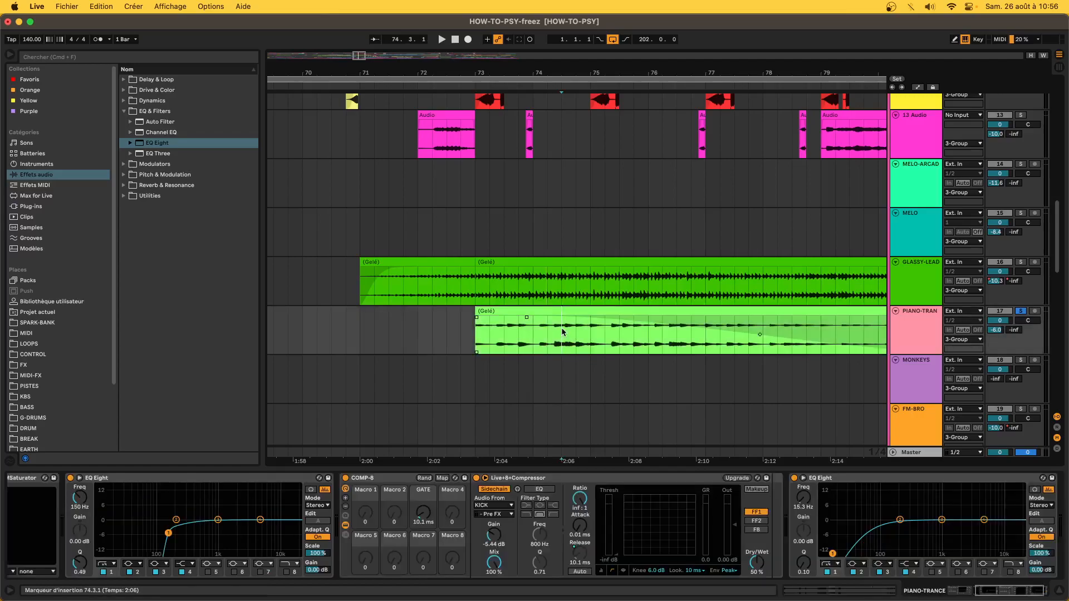
pyautogui.click(901, 521)
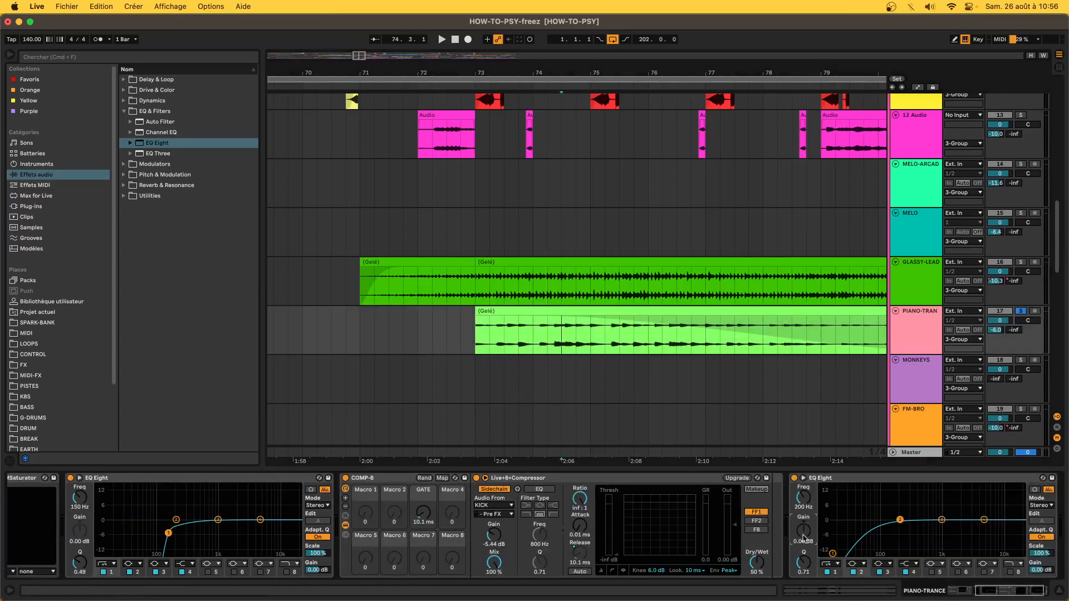
pyautogui.scroll(-1, 804, 538)
pyautogui.click(1021, 313)
# Place the insertion marker at bar 141 on 3-Group and dip the second band of its EQ Eight at about 182 Hz
pyautogui.scroll(-5, 601, 293)
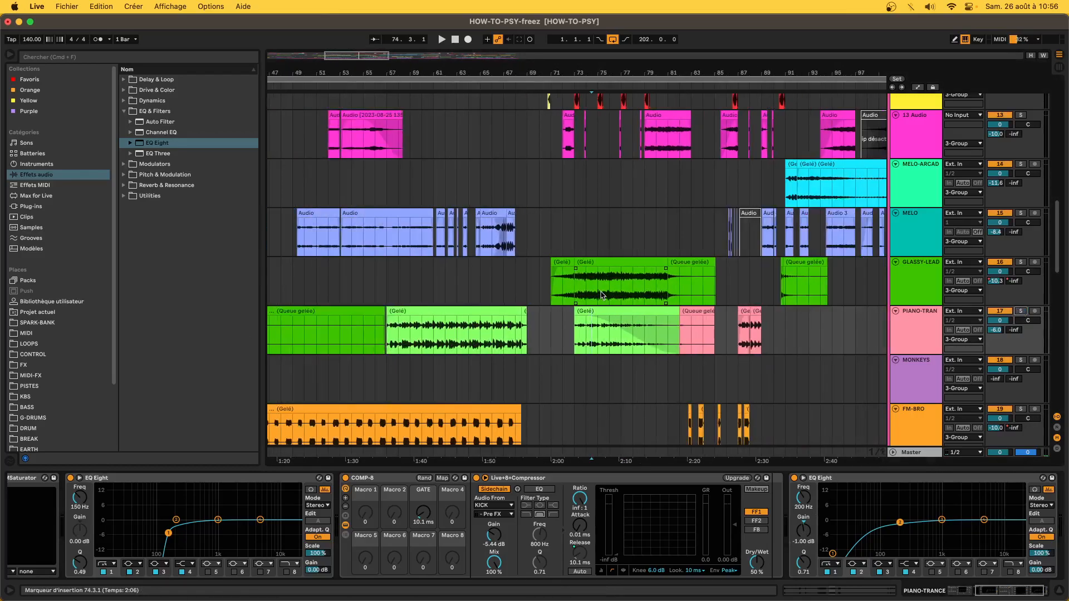
pyautogui.scroll(5, 496, 299)
pyautogui.scroll(-5, 496, 299)
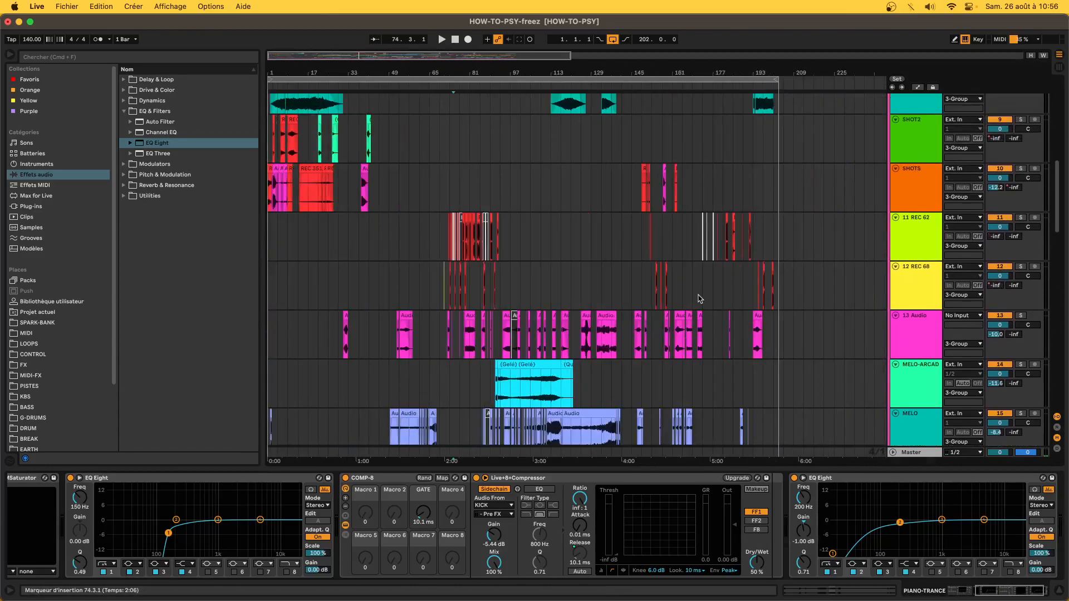
pyautogui.scroll(8, 700, 299)
pyautogui.click(917, 206)
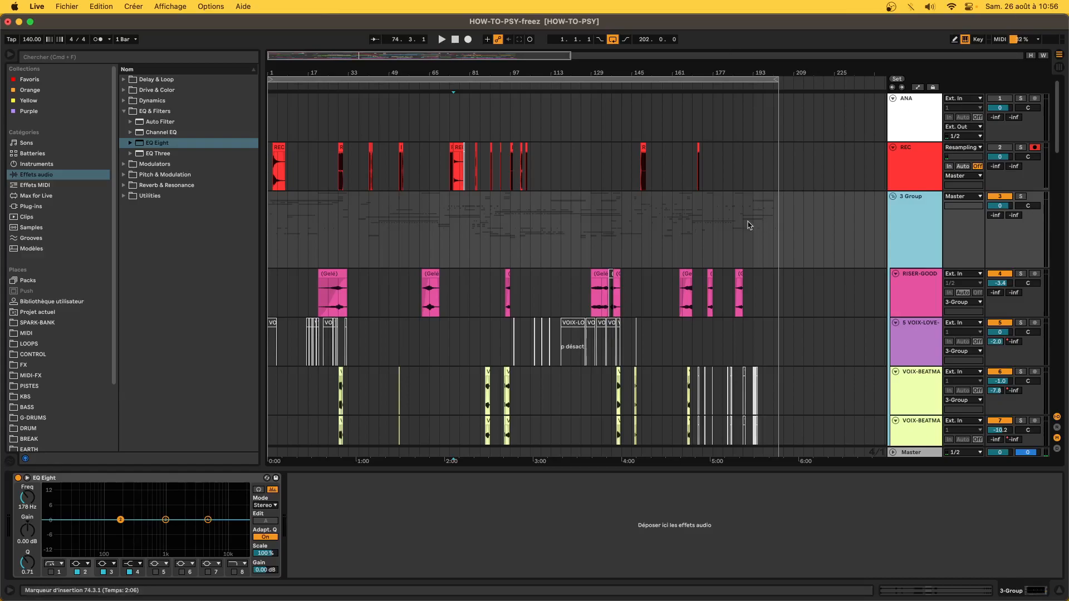
pyautogui.click(623, 222)
pyautogui.moveTo(120, 520); pyautogui.dragTo(121, 528)
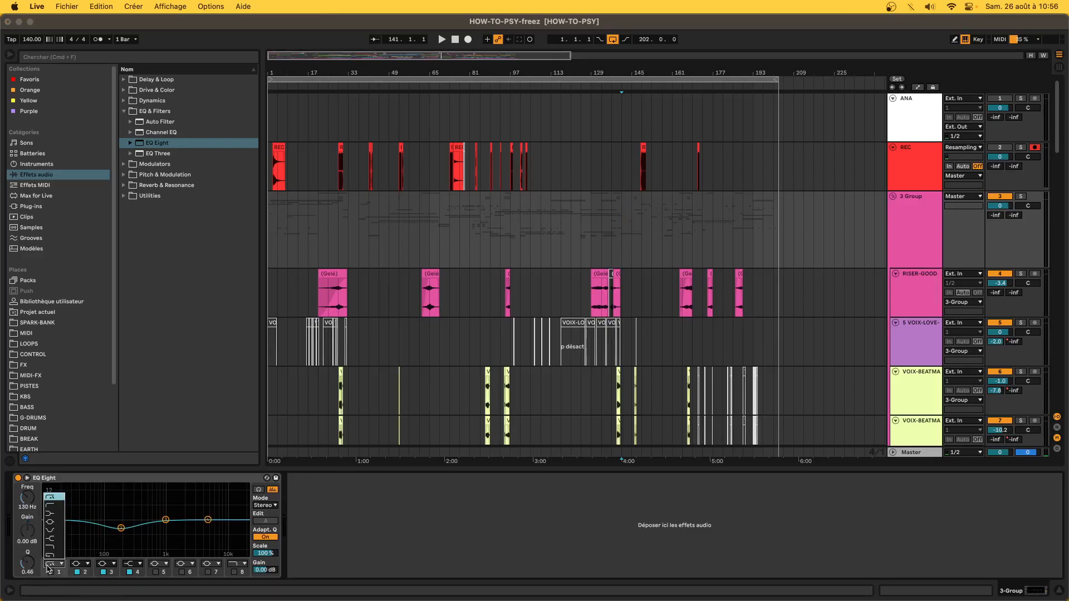
# Enable band 1 of 3-Group's EQ Eight as a low cut at about 77.4 Hz
pyautogui.click(50, 572)
pyautogui.click(50, 572)
pyautogui.click(51, 572)
pyautogui.moveTo(114, 537); pyautogui.dragTo(100, 538)
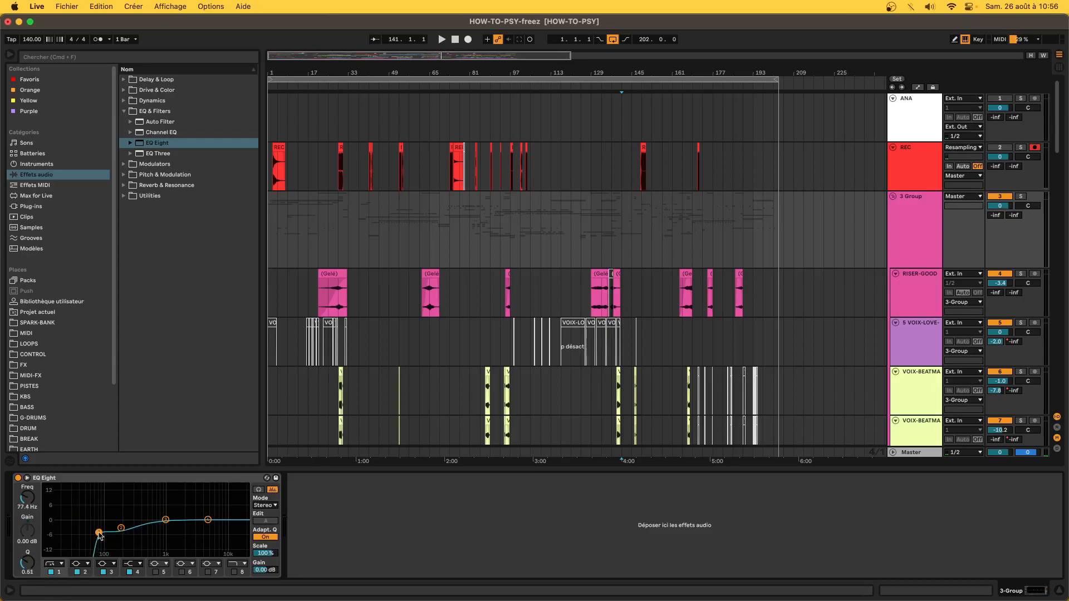
# Turn off band 1 of 3-Group's EQ Eight and reset the second band's gain to 0 dB
pyautogui.click(51, 571)
pyautogui.click(122, 528)
pyautogui.doubleClick(23, 529)
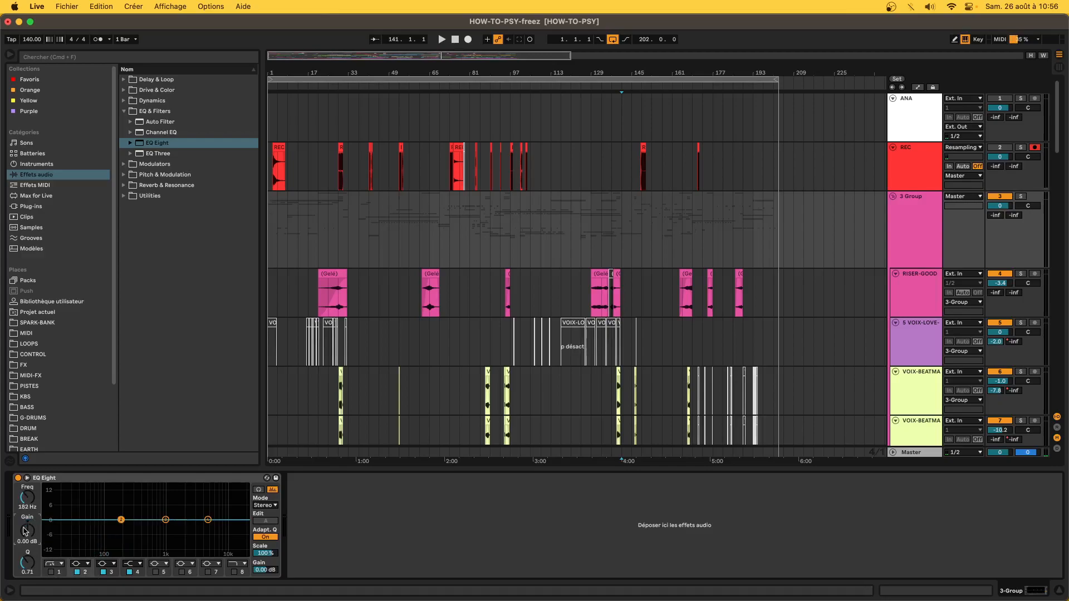
# Select 3-Group's EQ Eight, then show the Master track's effect chain with the insertion marker at bar 145
pyautogui.click(215, 479)
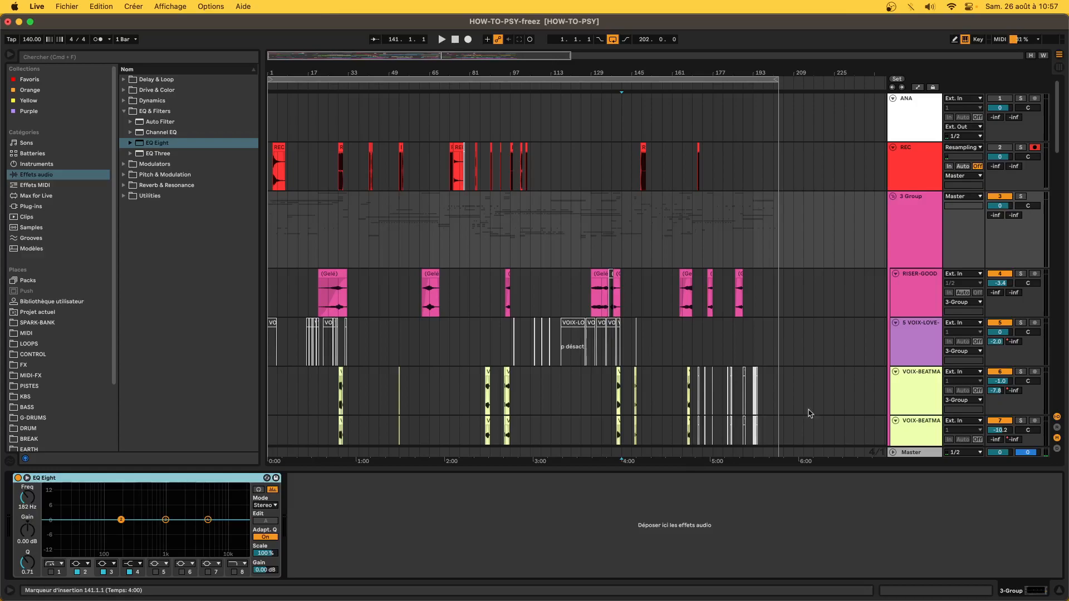
pyautogui.click(921, 455)
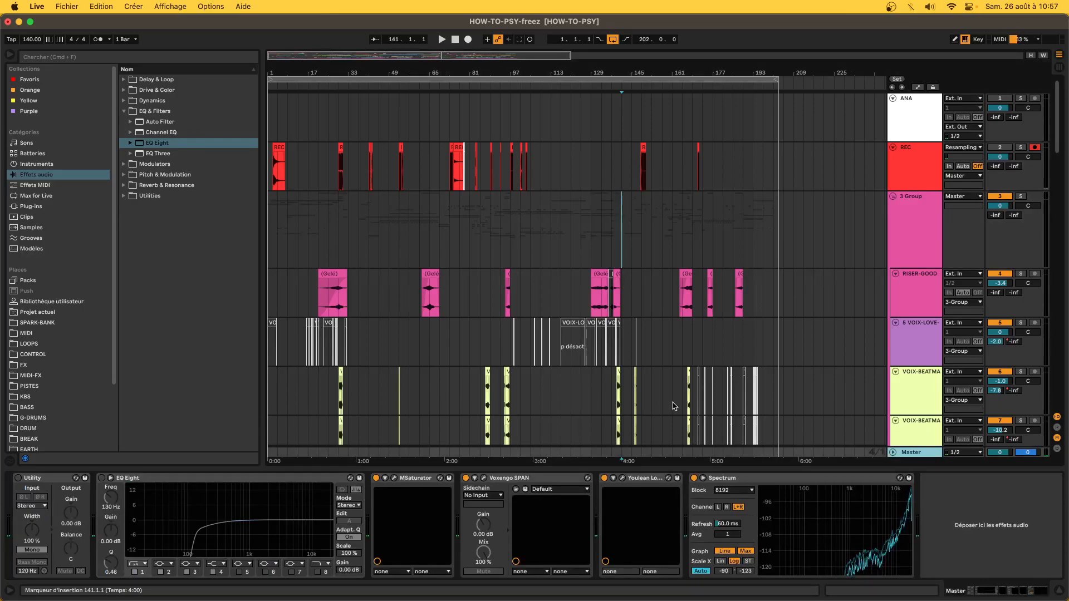
pyautogui.click(640, 454)
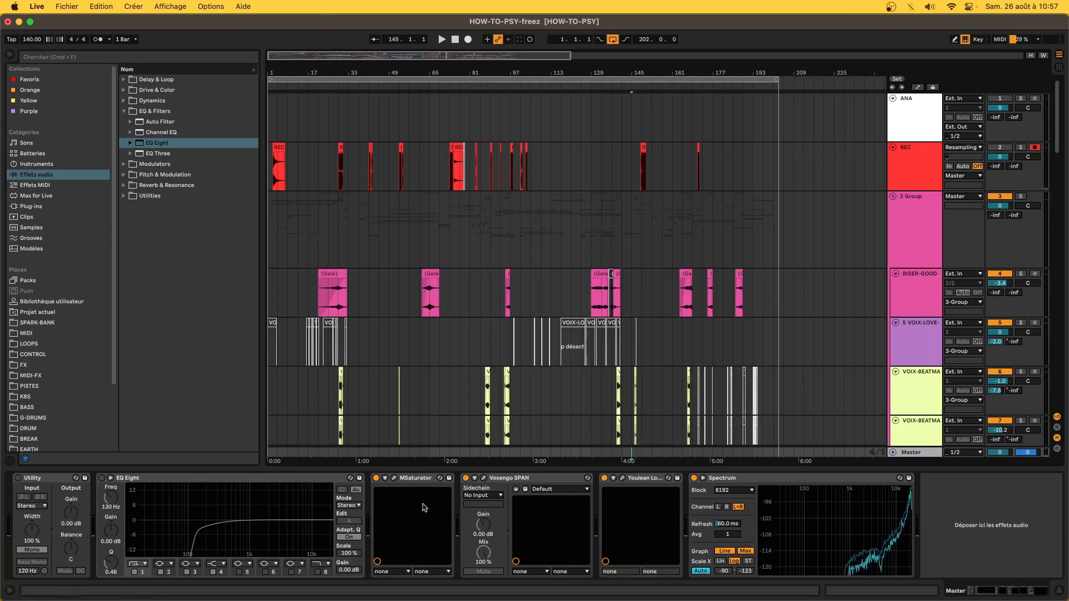
# Turn off MSaturator on the Master and insert Ozone 10 from the Orange collection ahead of it
pyautogui.click(376, 478)
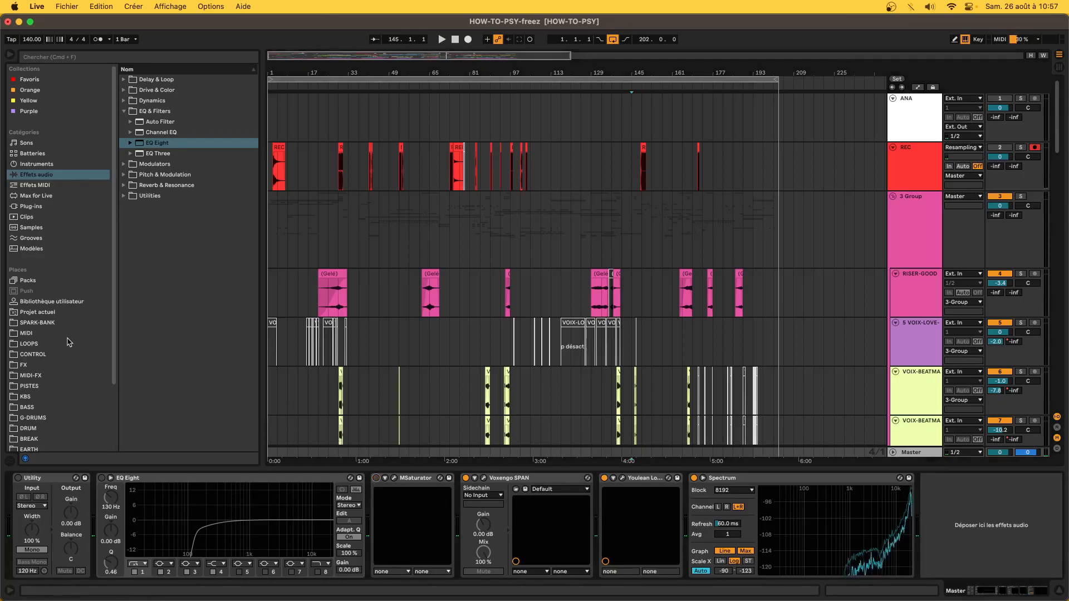
pyautogui.scroll(-5, 68, 342)
pyautogui.scroll(5, 27, 214)
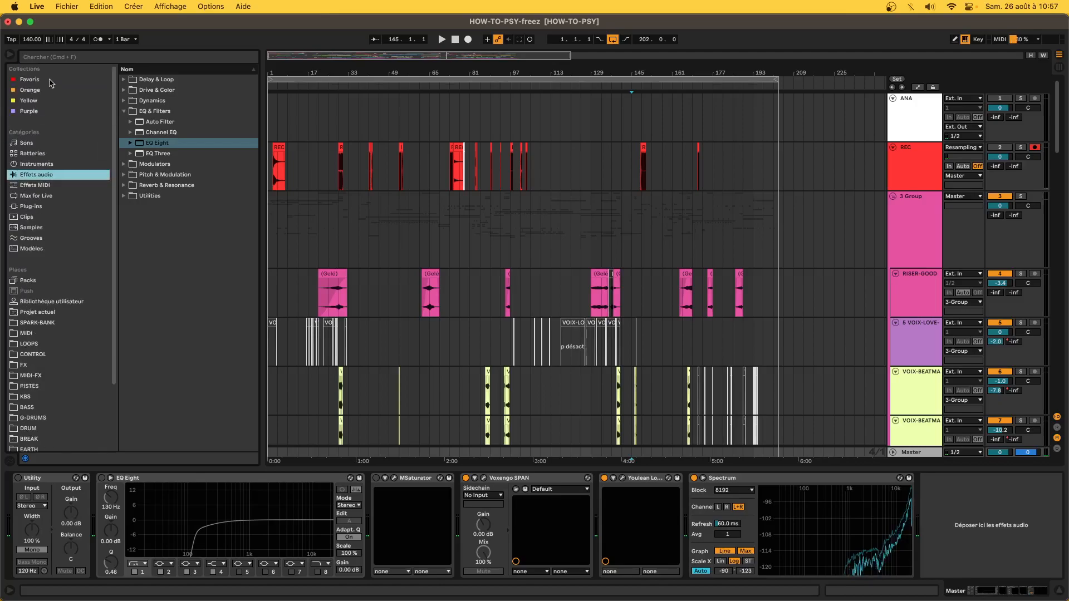
pyautogui.click(49, 81)
pyautogui.click(58, 90)
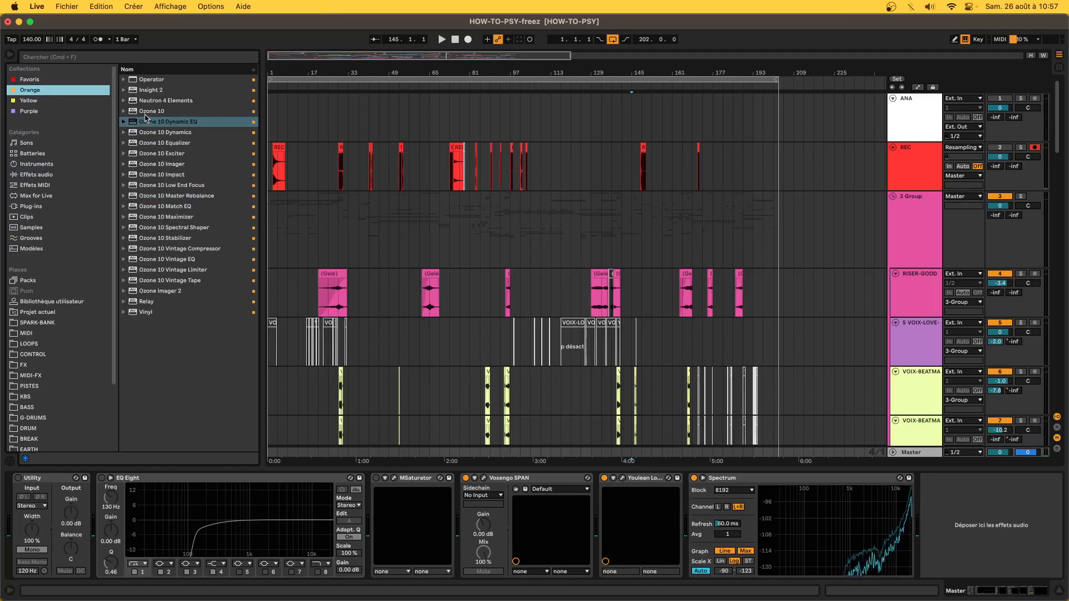
pyautogui.moveTo(144, 113); pyautogui.dragTo(396, 540)
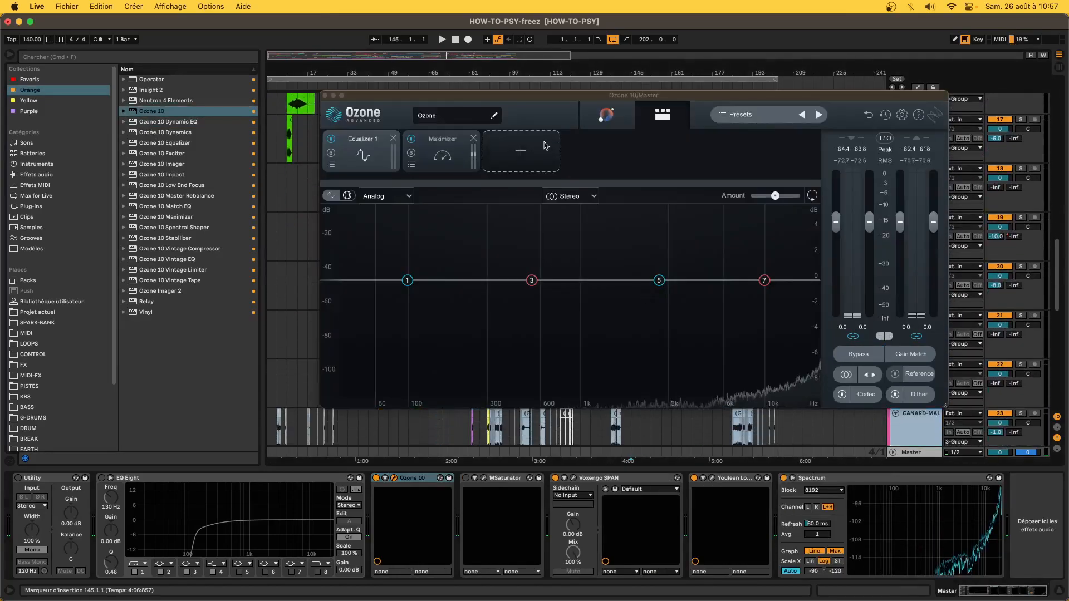
# Move the Ozone window out of the way and place the insertion marker at bar 169
pyautogui.moveTo(519, 100); pyautogui.dragTo(545, 404)
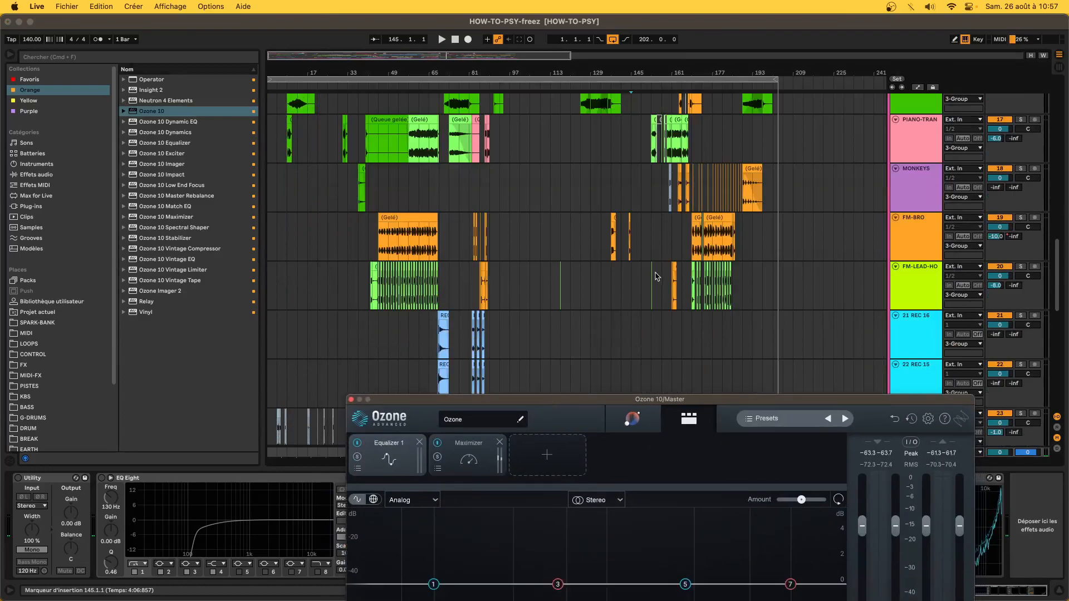
pyautogui.scroll(-10, 694, 301)
pyautogui.moveTo(692, 399); pyautogui.dragTo(692, 475)
pyautogui.click(691, 452)
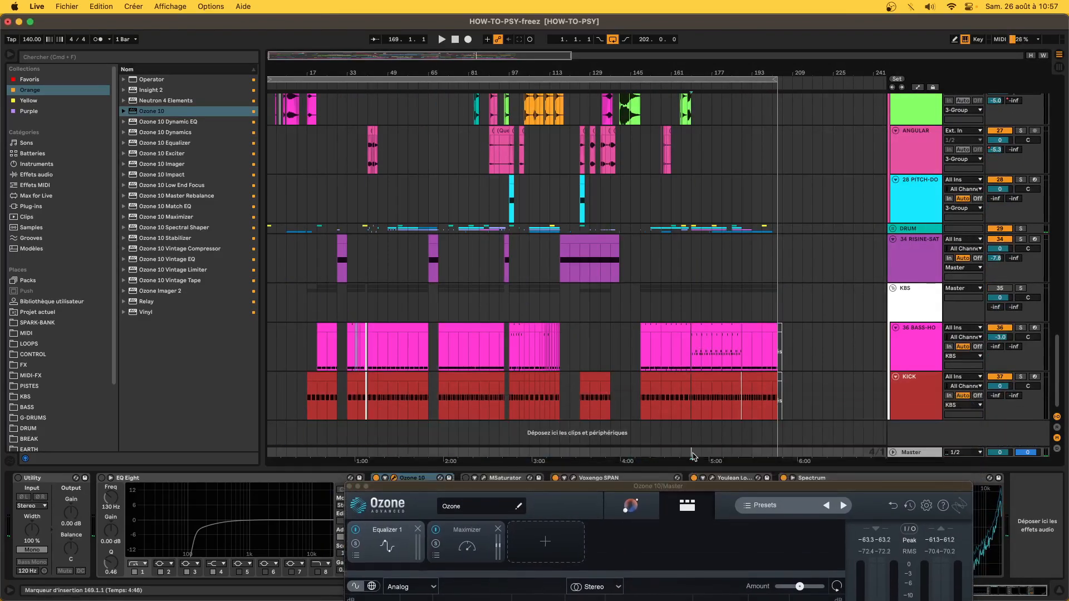
# Try to have Ozone 10's Master Assistant analyse the playback from bar 169
pyautogui.click(628, 506)
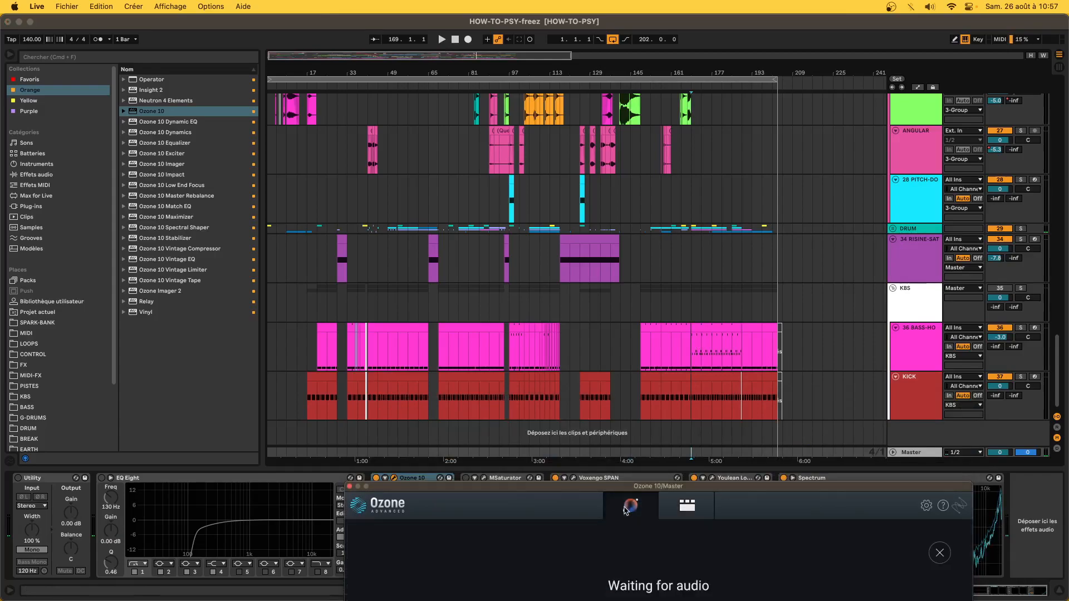
pyautogui.press('space')
pyautogui.press('space')
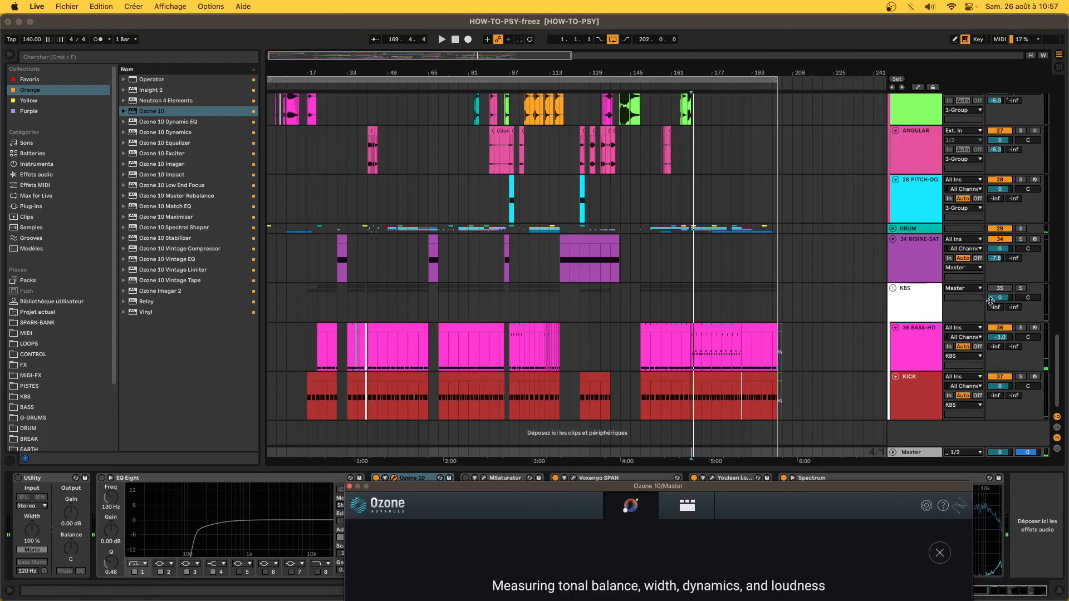
pyautogui.scroll(7, 812, 276)
pyautogui.scroll(10, 813, 276)
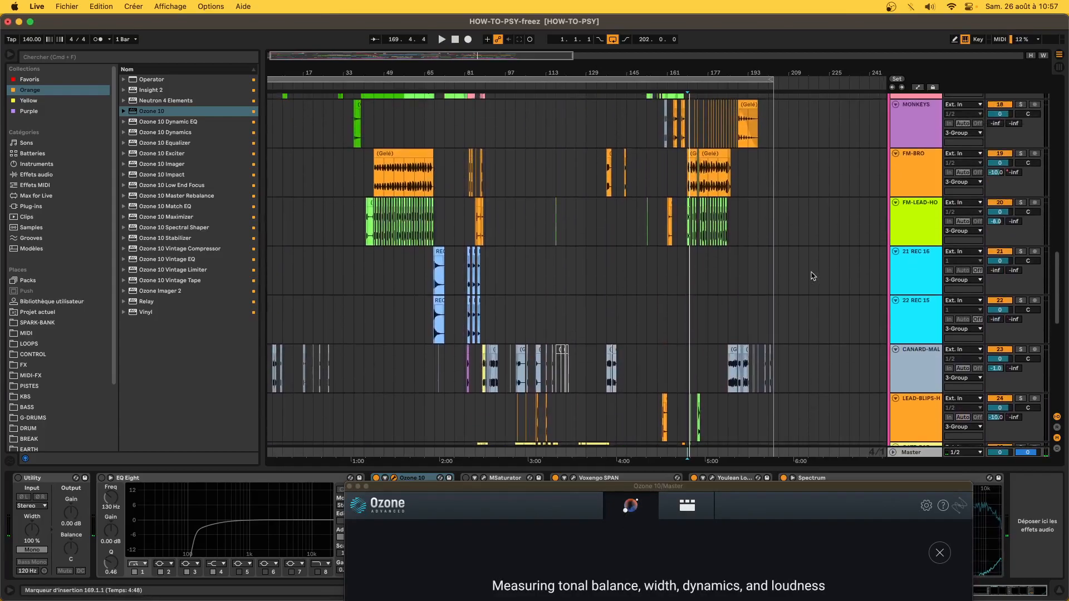
pyautogui.scroll(6, 812, 276)
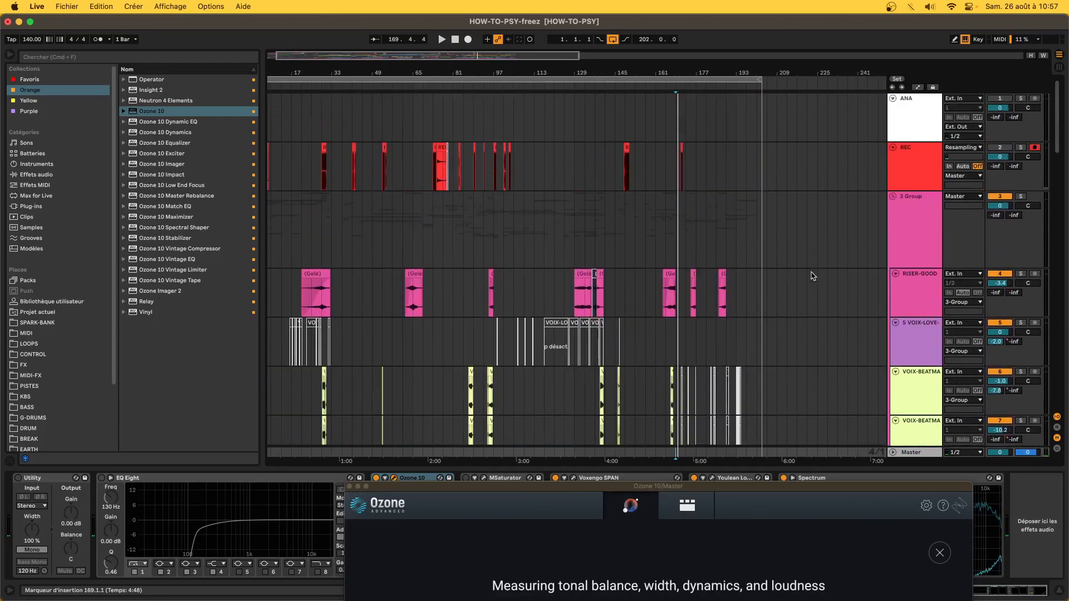
pyautogui.click(890, 245)
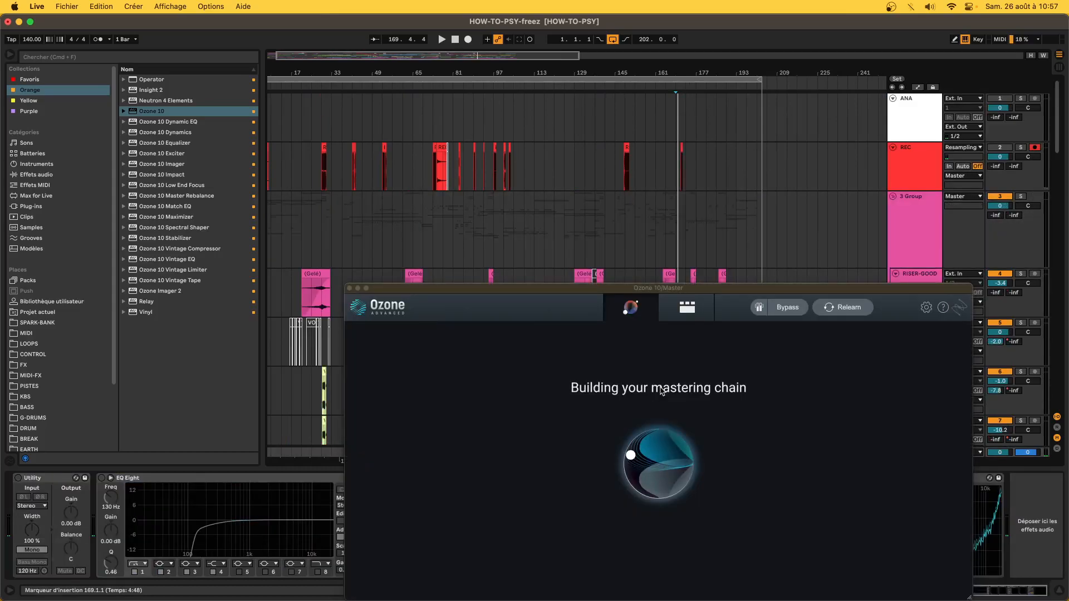
pyautogui.moveTo(659, 293); pyautogui.dragTo(378, 87)
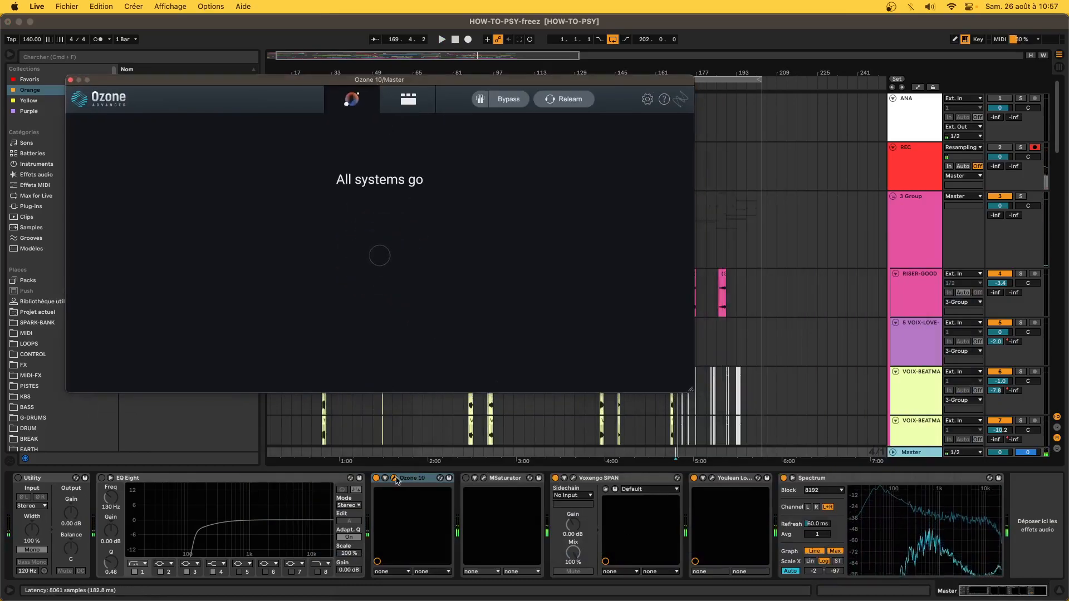
# Delete Ozone 10 from the Master and insert a fresh instance of it ahead of MSaturator
pyautogui.click(394, 479)
pyautogui.click(425, 479)
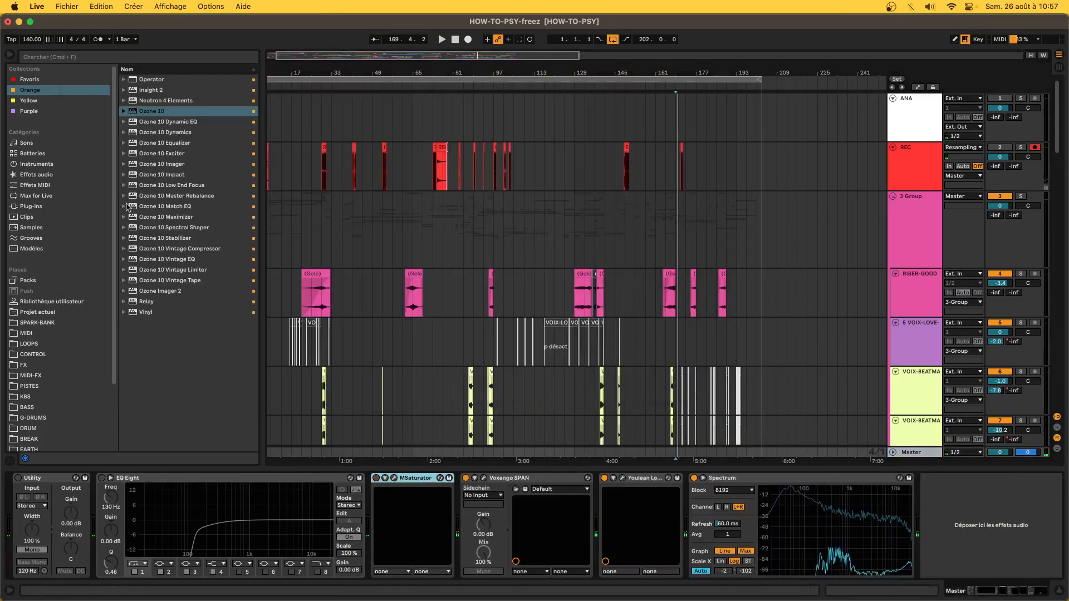
pyautogui.press('Delete')
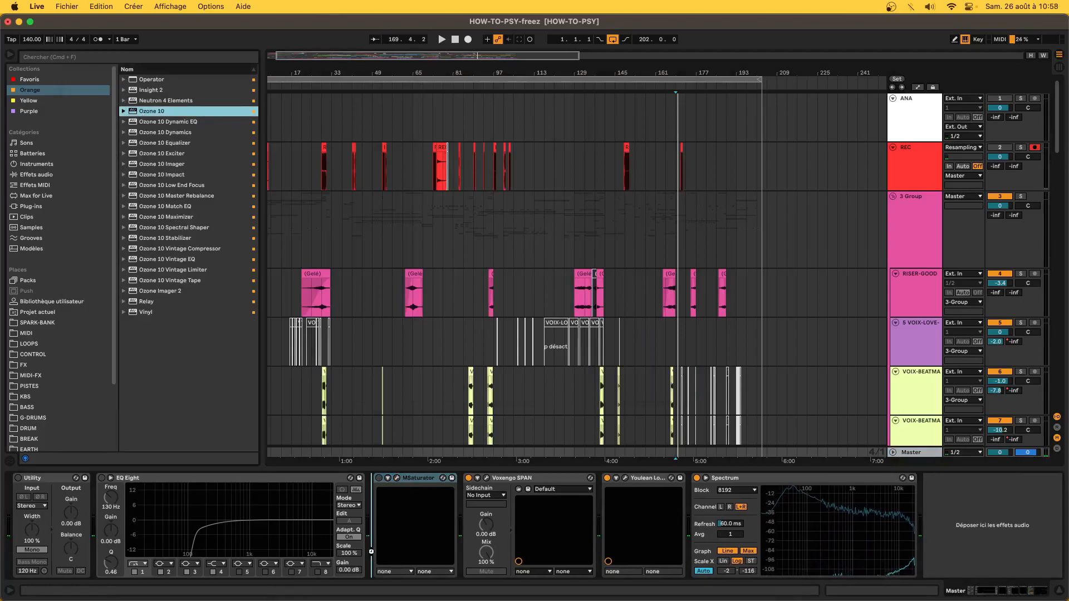
pyautogui.press('super+z')
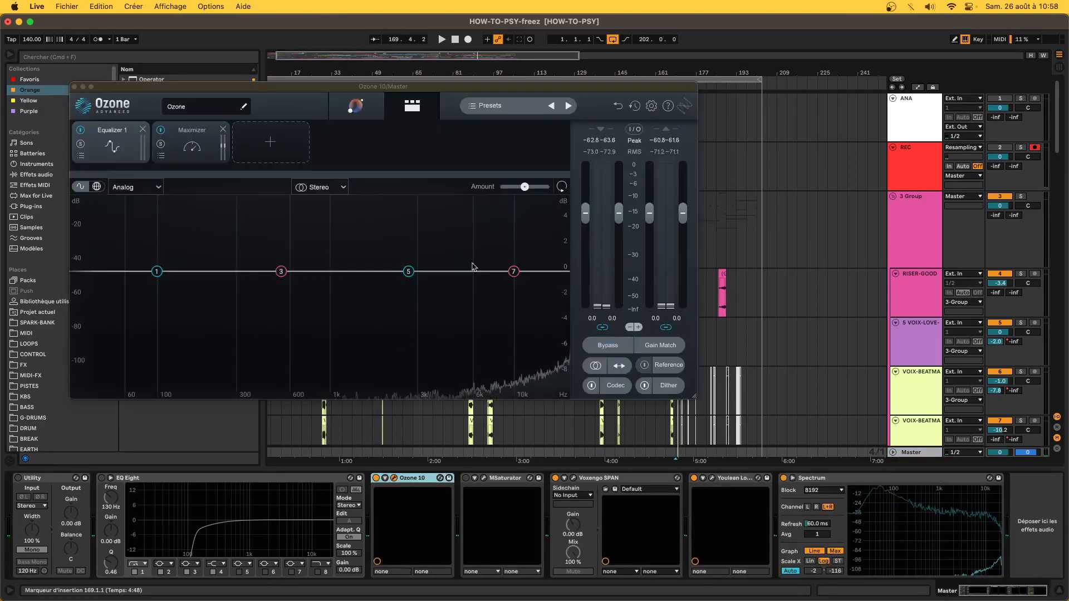
# Let Ozone's Master Assistant analyse the playback from bar 169, and show the module chain it builds
pyautogui.click(355, 106)
pyautogui.press('space')
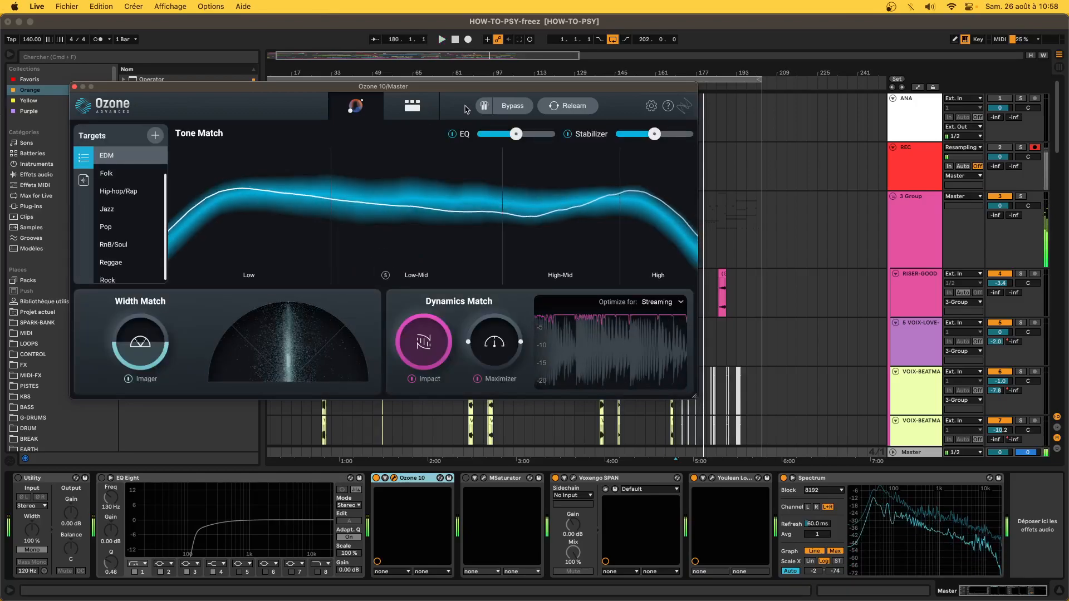
pyautogui.click(426, 111)
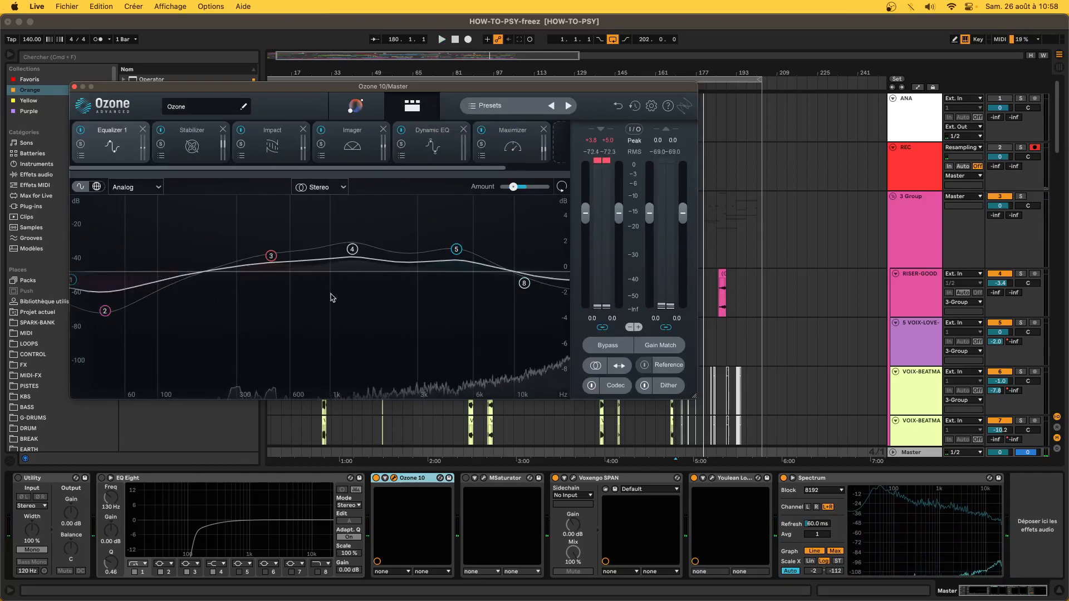
# Examine bands 2, 3 and 4 of Ozone's Equalizer 1, and open the Voxengo SPAN analyser on the Master
pyautogui.moveTo(324, 93); pyautogui.dragTo(394, 72)
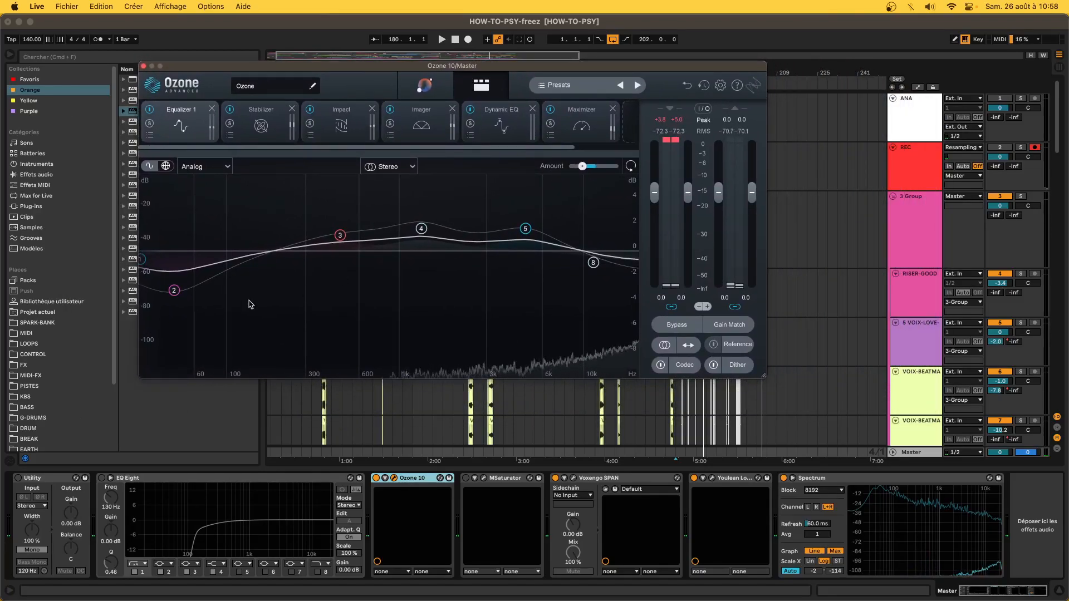
pyautogui.click(173, 290)
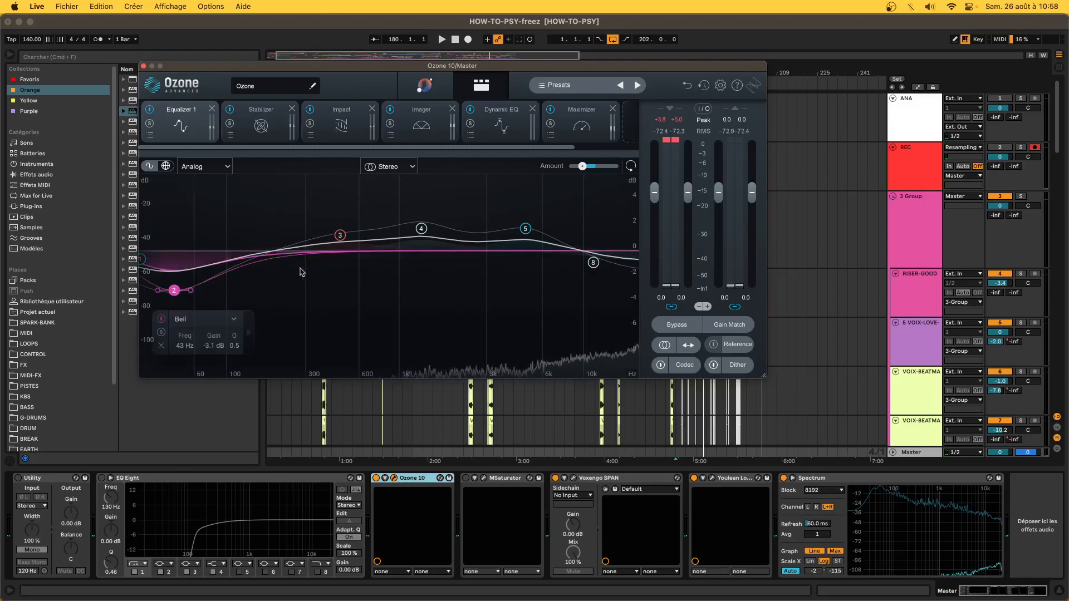
pyautogui.click(340, 236)
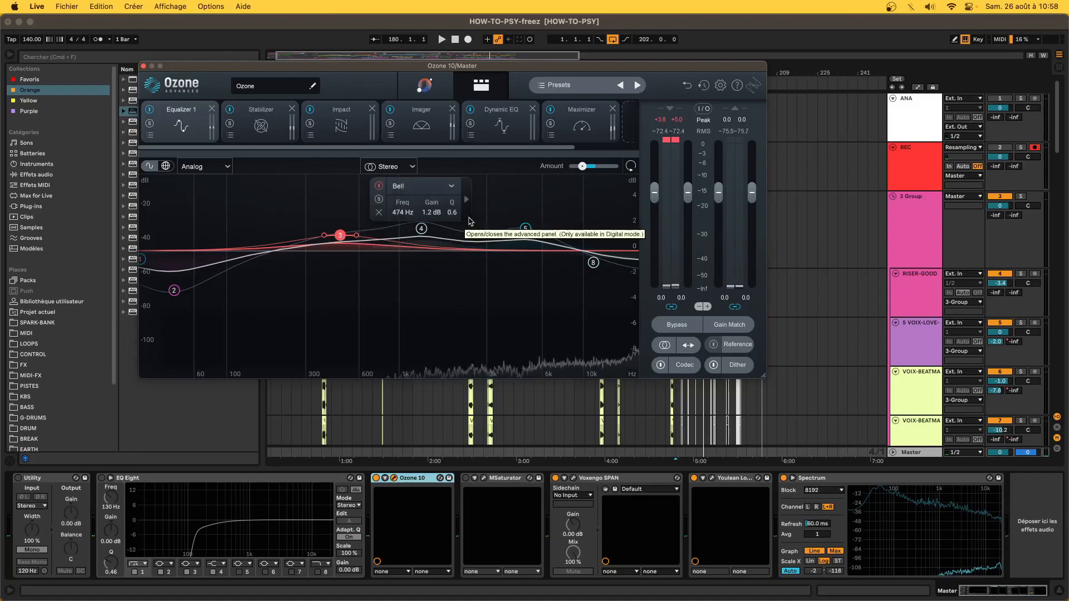
pyautogui.click(422, 228)
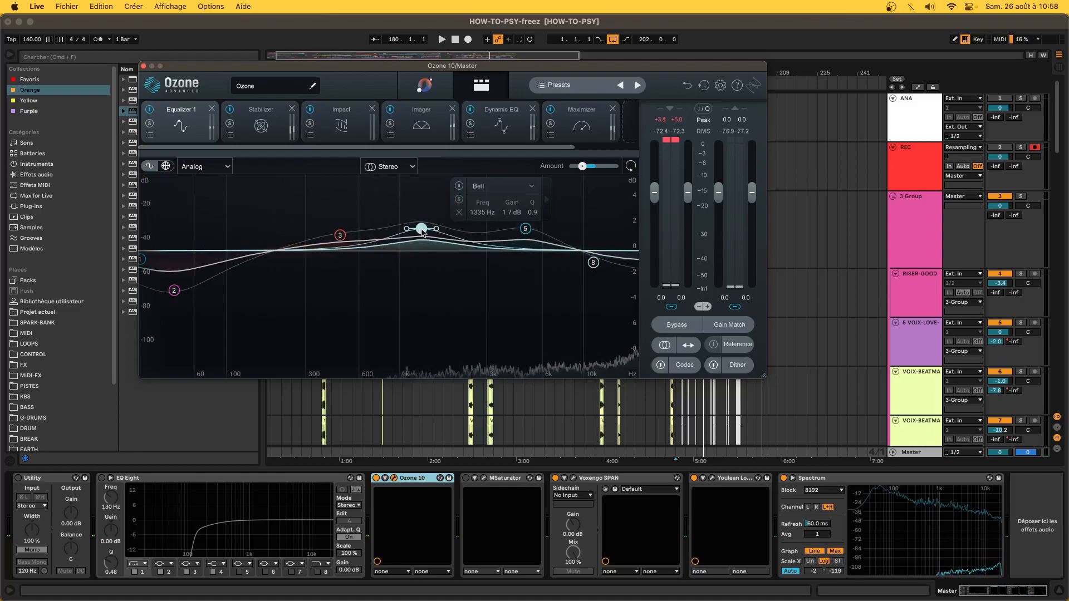
pyautogui.click(931, 454)
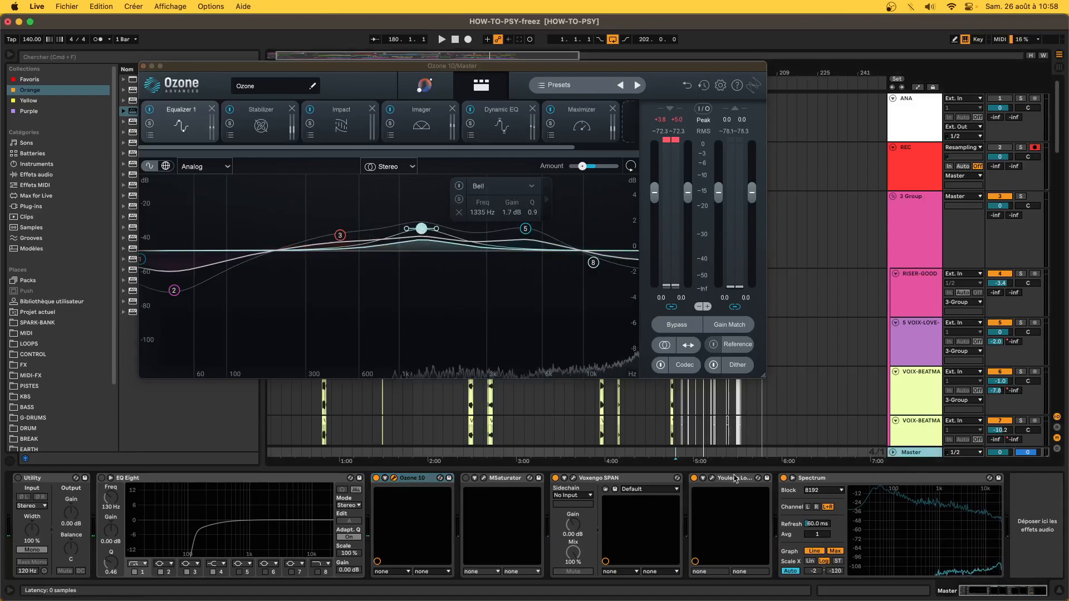
pyautogui.click(573, 478)
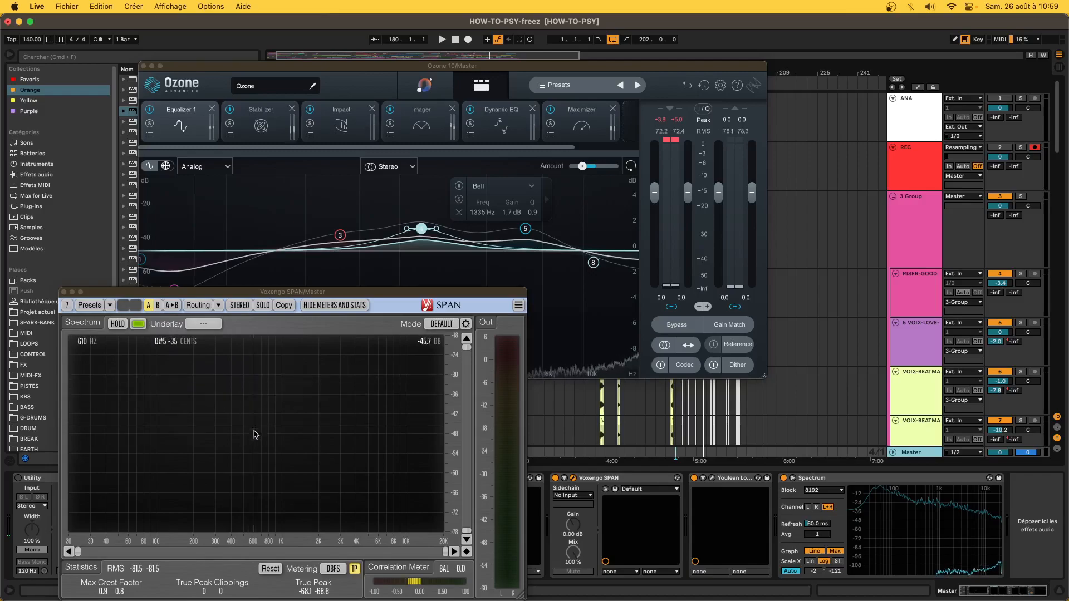
# Reset band 4 of Ozone's Equalizer 1 and raise it to about 1.5 dB at 1363 Hz
pyautogui.click(398, 246)
pyautogui.doubleClick(422, 229)
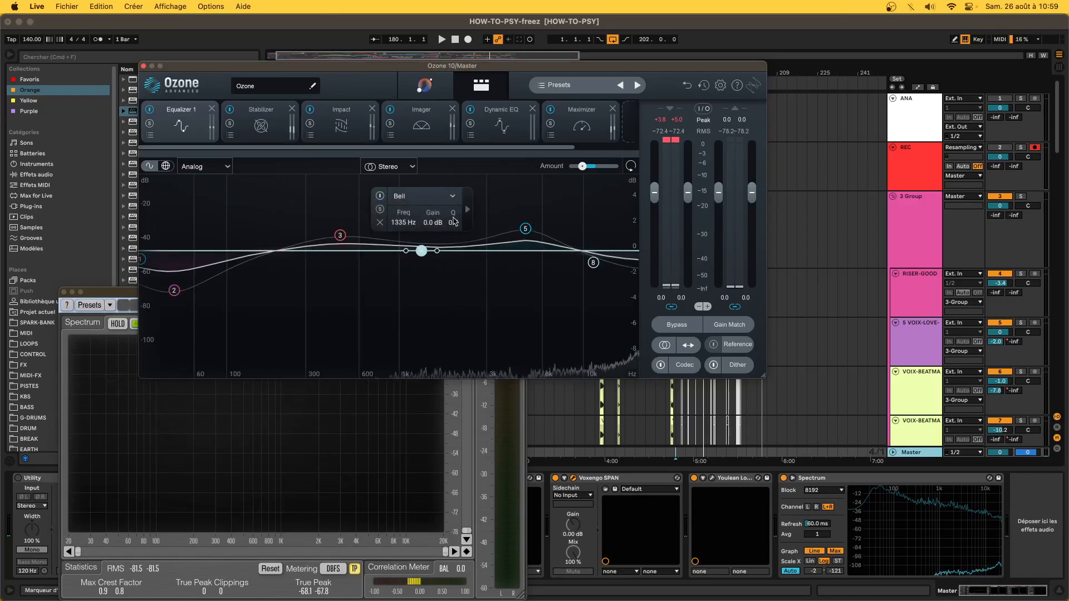
pyautogui.moveTo(421, 251); pyautogui.dragTo(425, 234)
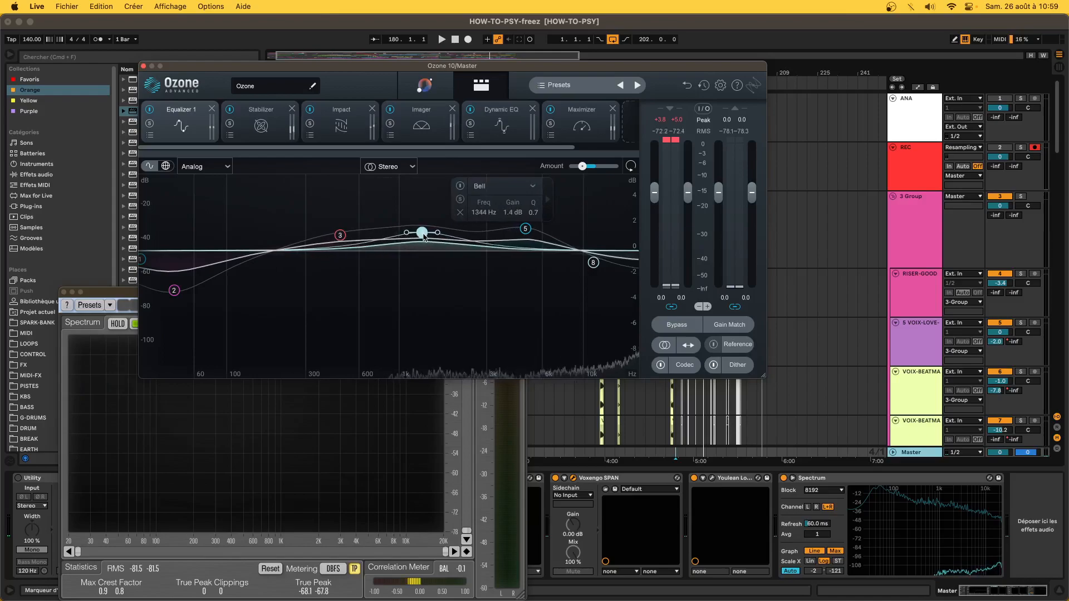
pyautogui.moveTo(435, 66); pyautogui.dragTo(388, 20)
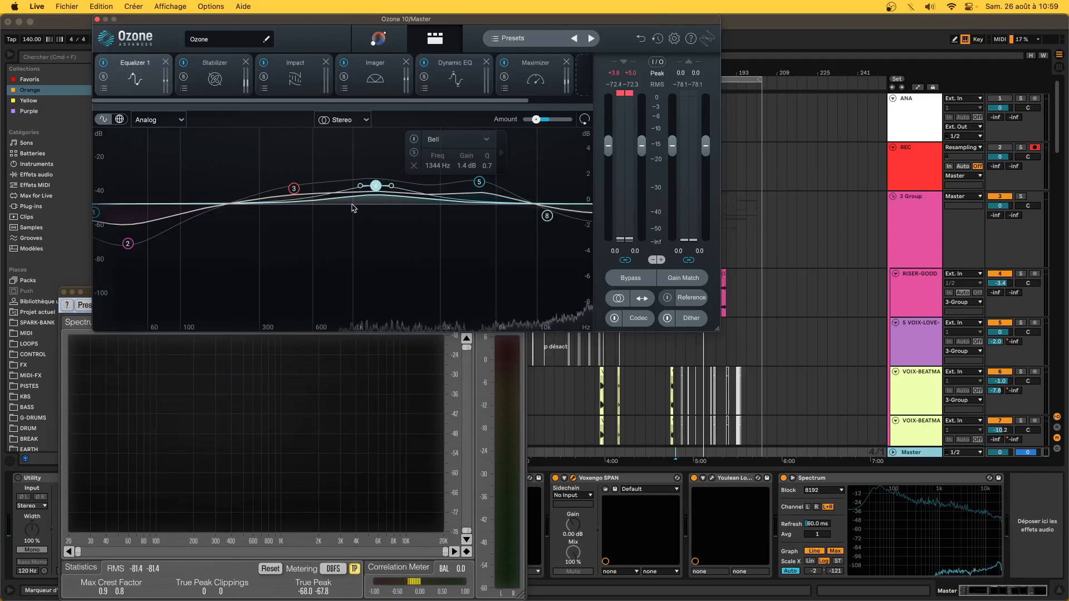
pyautogui.moveTo(377, 190); pyautogui.dragTo(377, 182)
pyautogui.moveTo(377, 165)
pyautogui.mouseDown()
pyautogui.moveTo(378, 200)
pyautogui.moveTo(377, 185)
pyautogui.mouseUp()
# Raise the third band of 3-Group's EQ Eight to about 1.36 dB at 1000 Hz
pyautogui.click(895, 243)
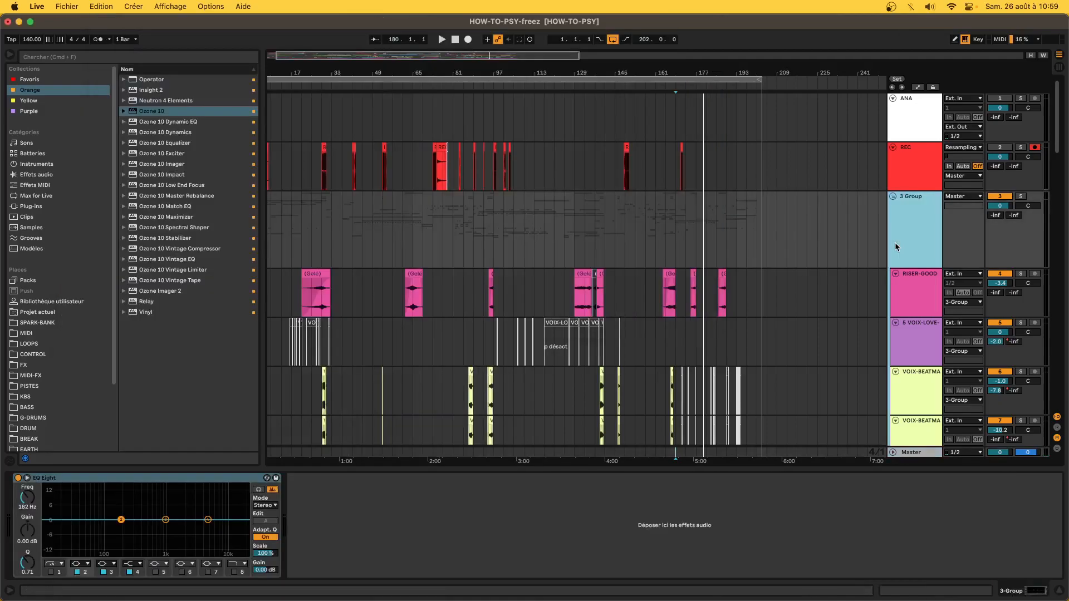
pyautogui.moveTo(165, 520); pyautogui.dragTo(166, 518)
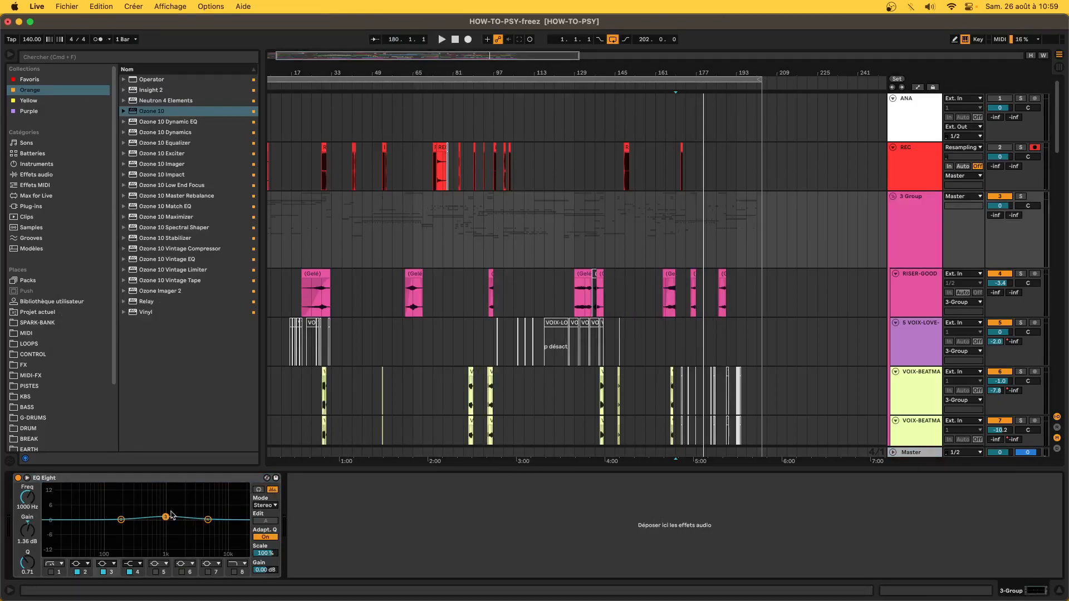
# Show the Master's Ozone Equalizer 1 again and adjust its band 5 to about 1.9 dB at 5129 Hz
pyautogui.click(905, 451)
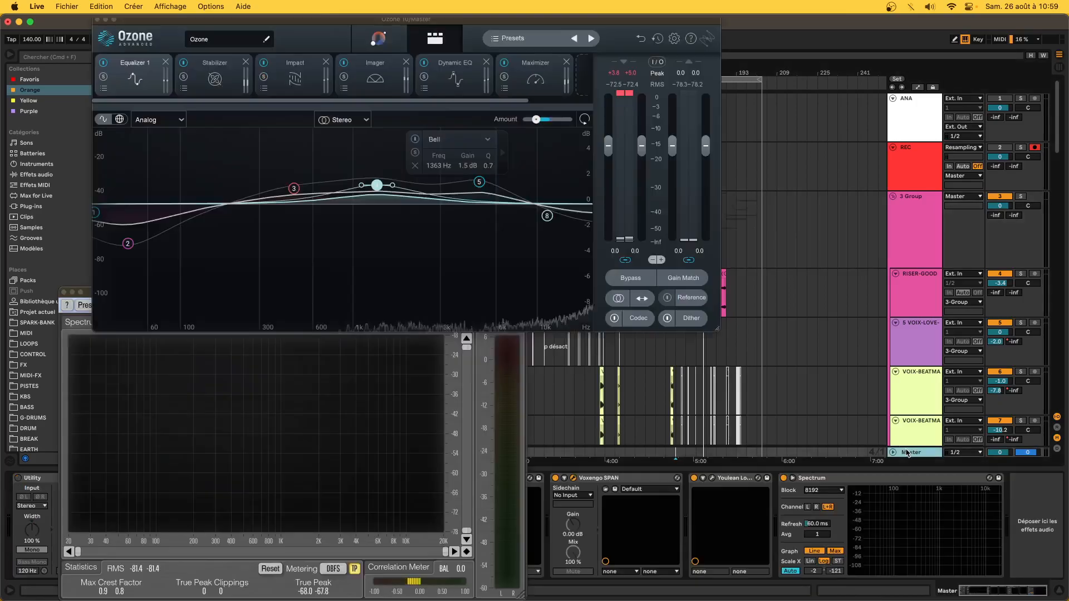
pyautogui.click(480, 183)
pyautogui.moveTo(481, 184)
pyautogui.mouseDown()
pyautogui.moveTo(484, 196)
pyautogui.moveTo(486, 184)
pyautogui.mouseUp()
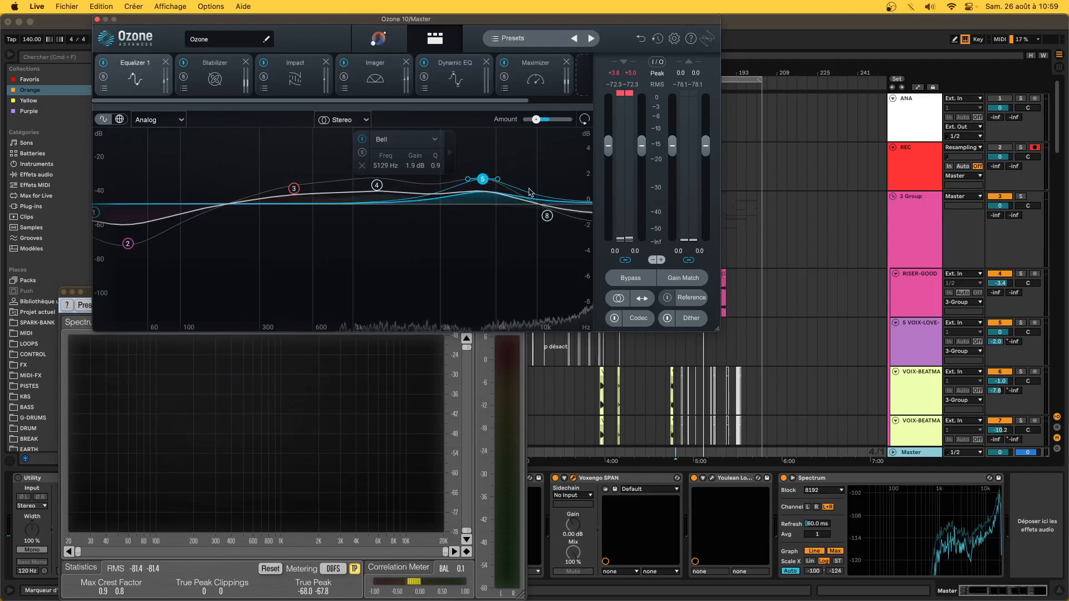
# Place the insertion marker at bar 173 on 3-Group and look through the tracks down to KICK
pyautogui.click(769, 228)
pyautogui.click(688, 247)
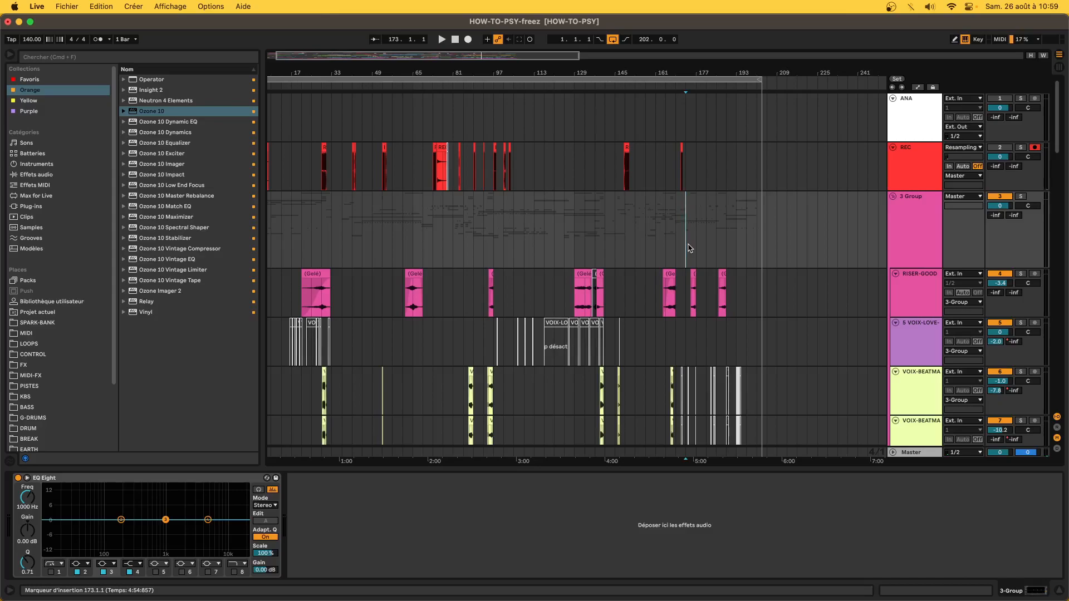
pyautogui.scroll(-10, 664, 271)
pyautogui.scroll(-10, 664, 271)
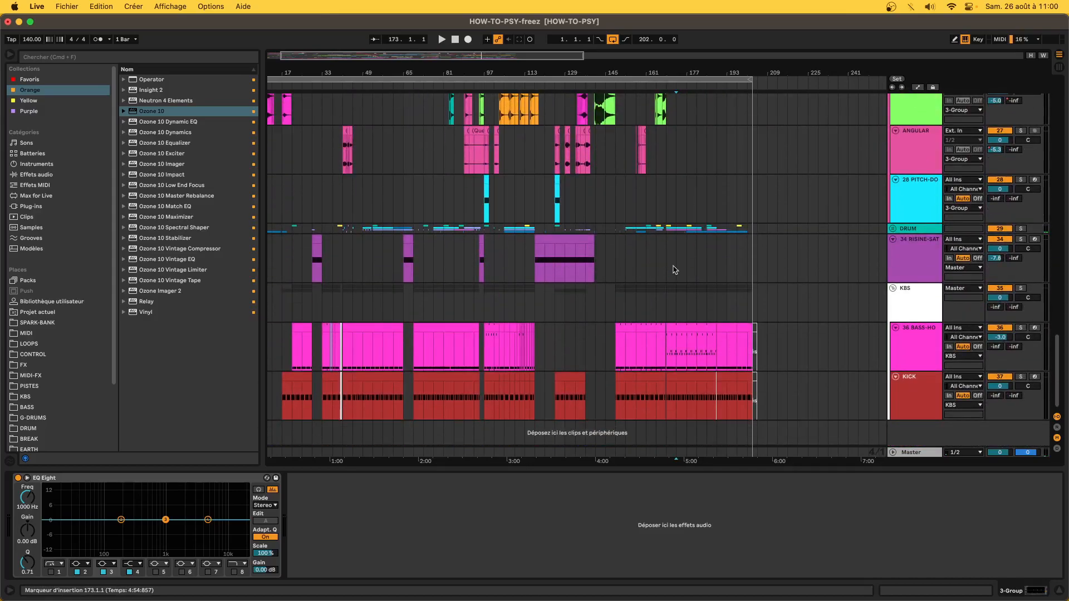
pyautogui.scroll(20, 676, 242)
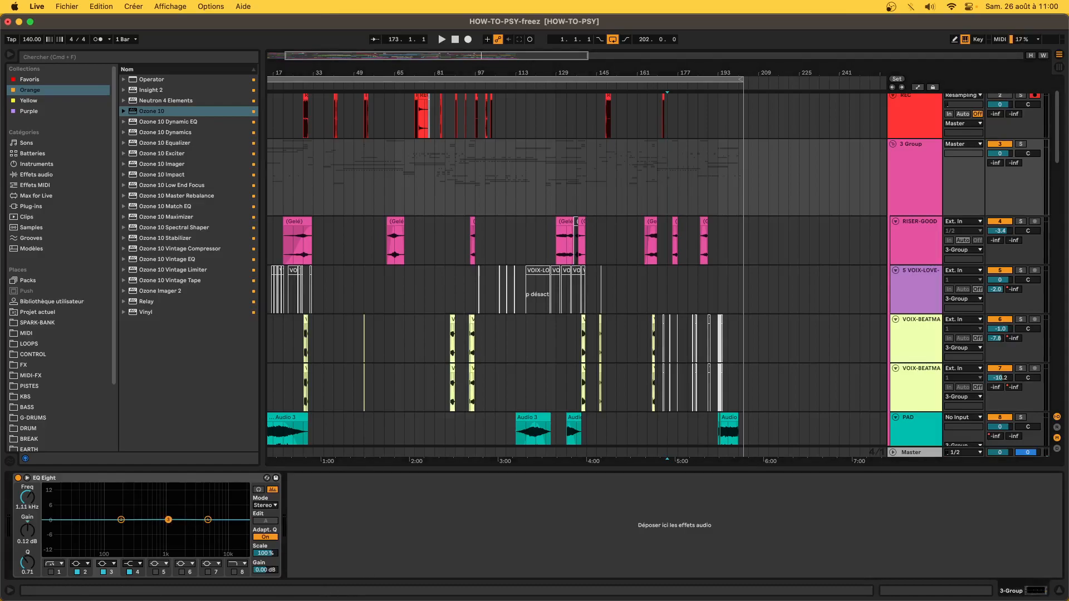
# Move the third band of 3-Group's EQ Eight towards the high frequencies with a slight boost, and toggle its fourth band
pyautogui.moveTo(168, 519); pyautogui.dragTo(212, 517)
pyautogui.moveTo(25, 573); pyautogui.dragTo(25, 580)
pyautogui.click(128, 571)
# Return to the Master track's Ozone 10 and show its Stabilizer module
pyautogui.click(922, 453)
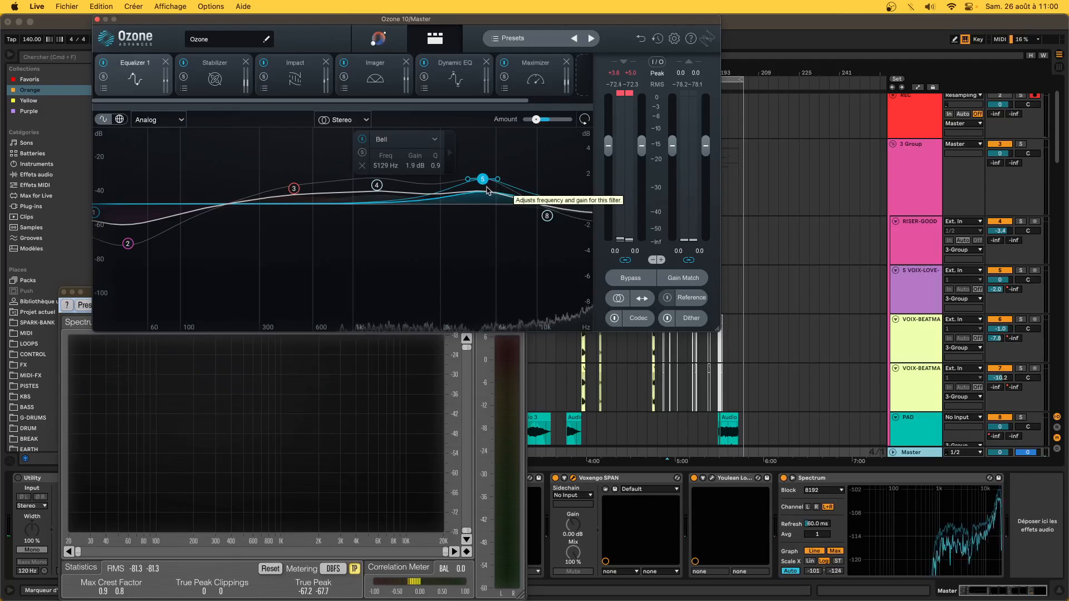
pyautogui.click(220, 81)
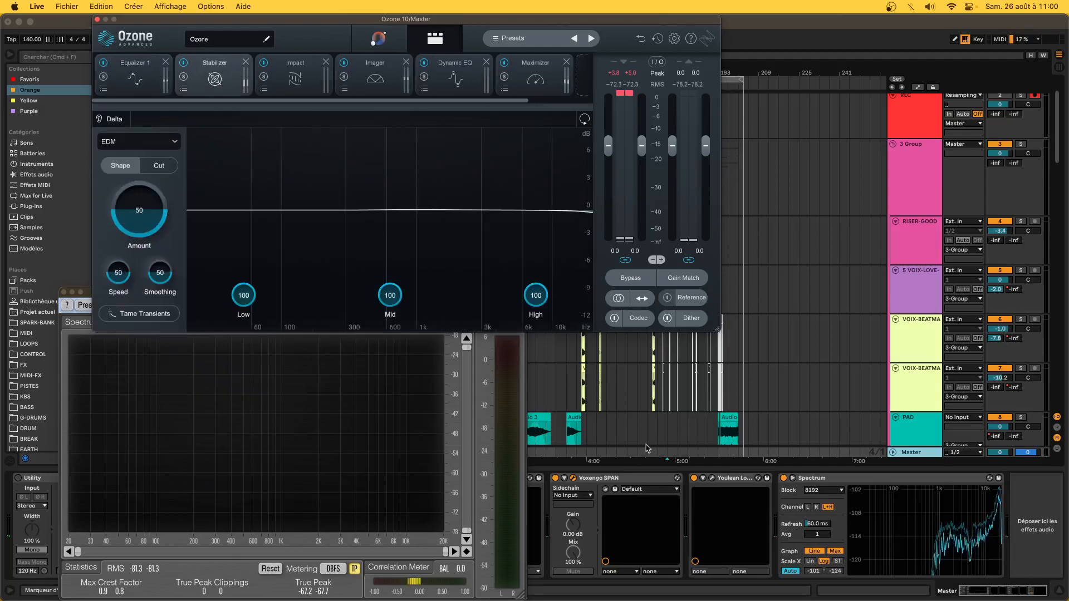
# Raise band 1 of Ozone's Impact module to 70 and close the SPAN spectrum window
pyautogui.click(671, 459)
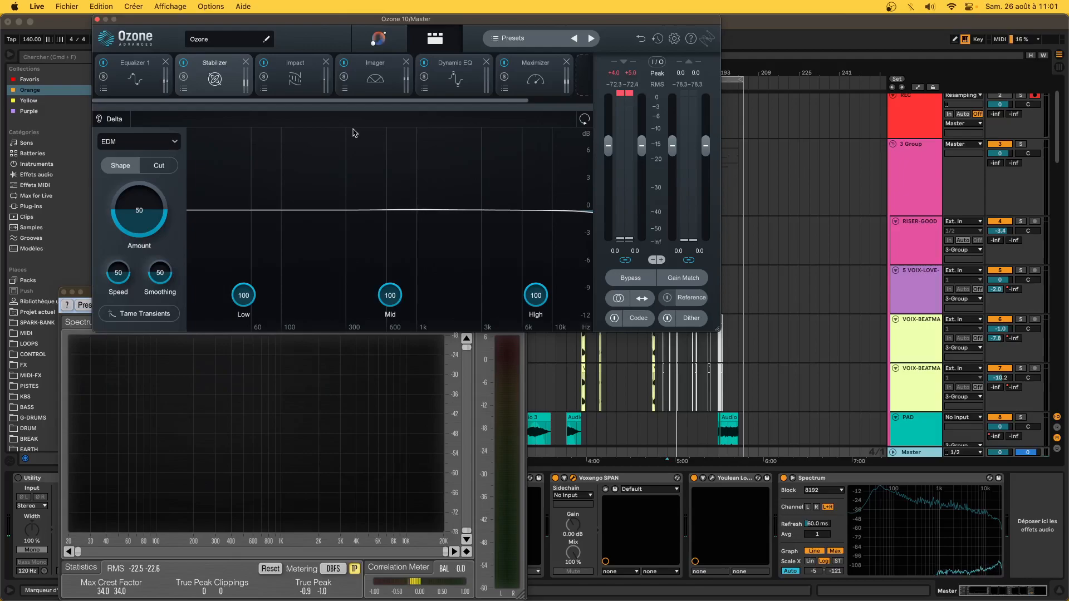
pyautogui.click(309, 91)
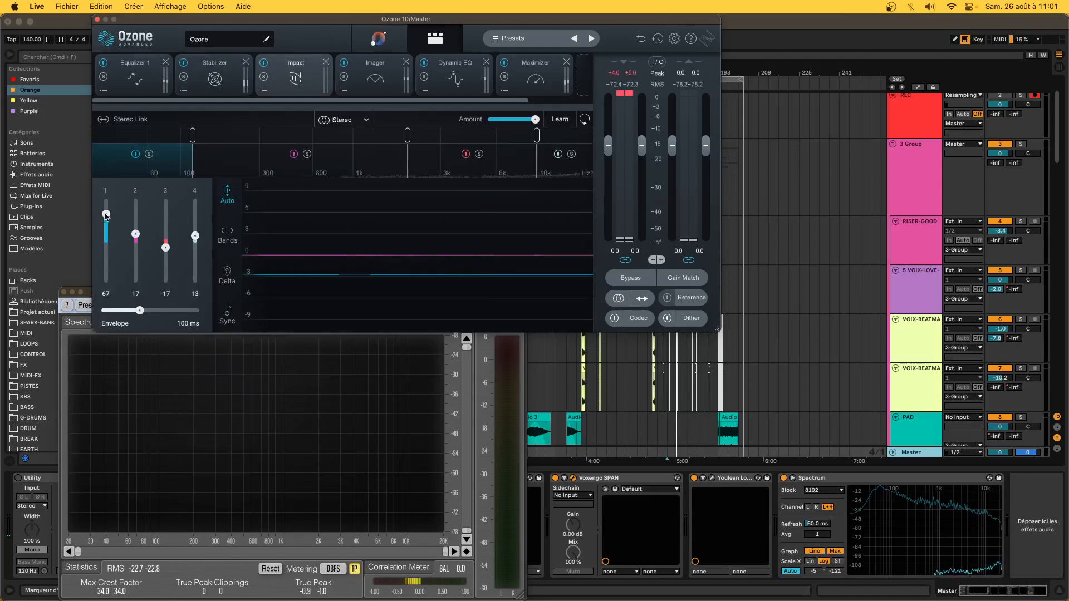
pyautogui.scroll(3, 106, 216)
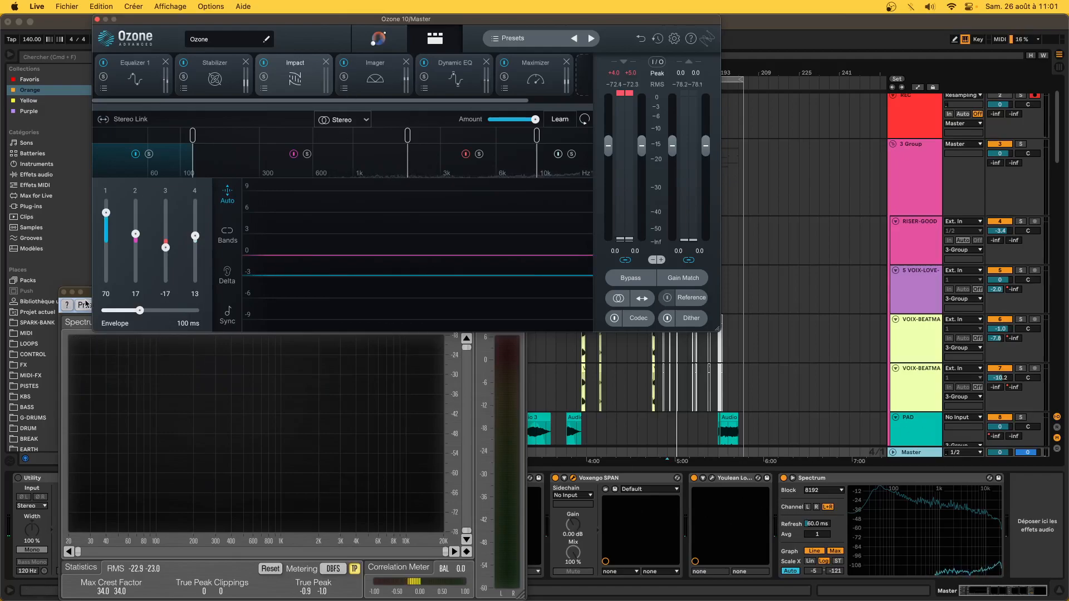
pyautogui.click(64, 292)
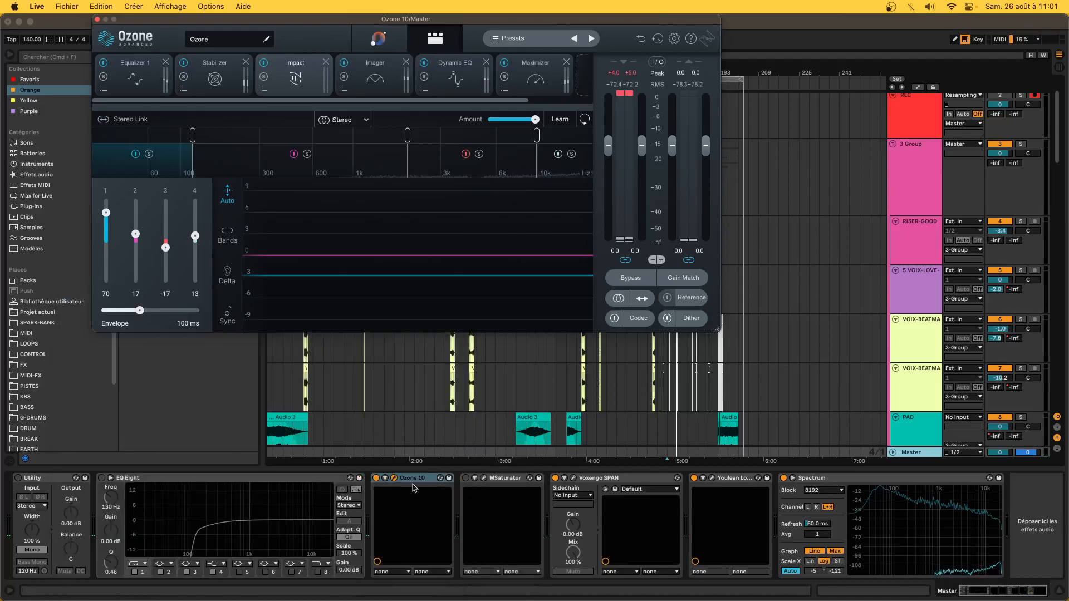
# Play the final section through the Master's Ozone 10 and watch the Impact module's curves
pyautogui.press('space')
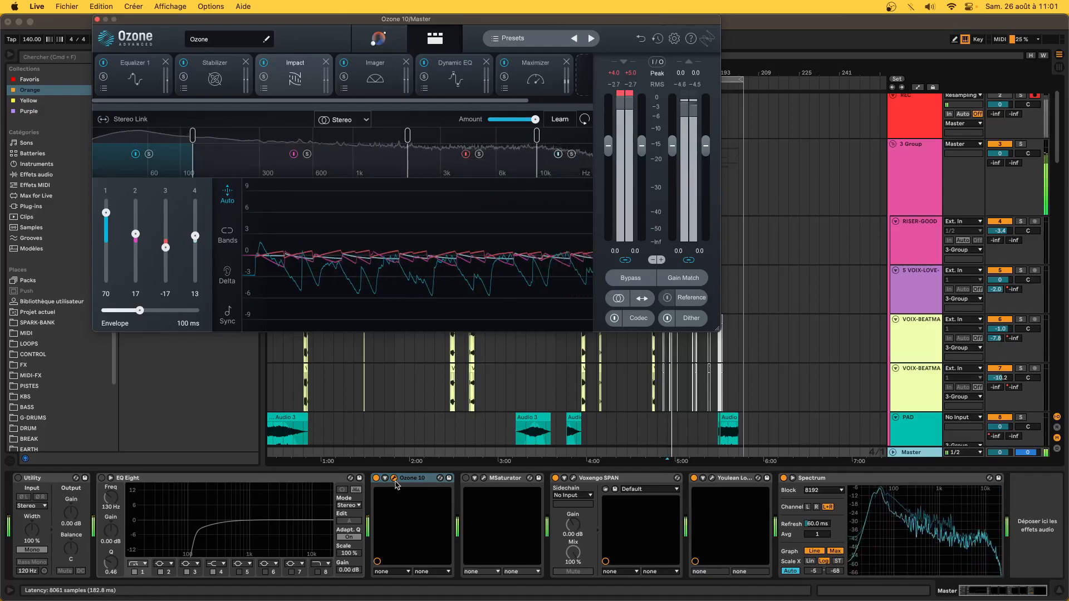
pyautogui.press('space')
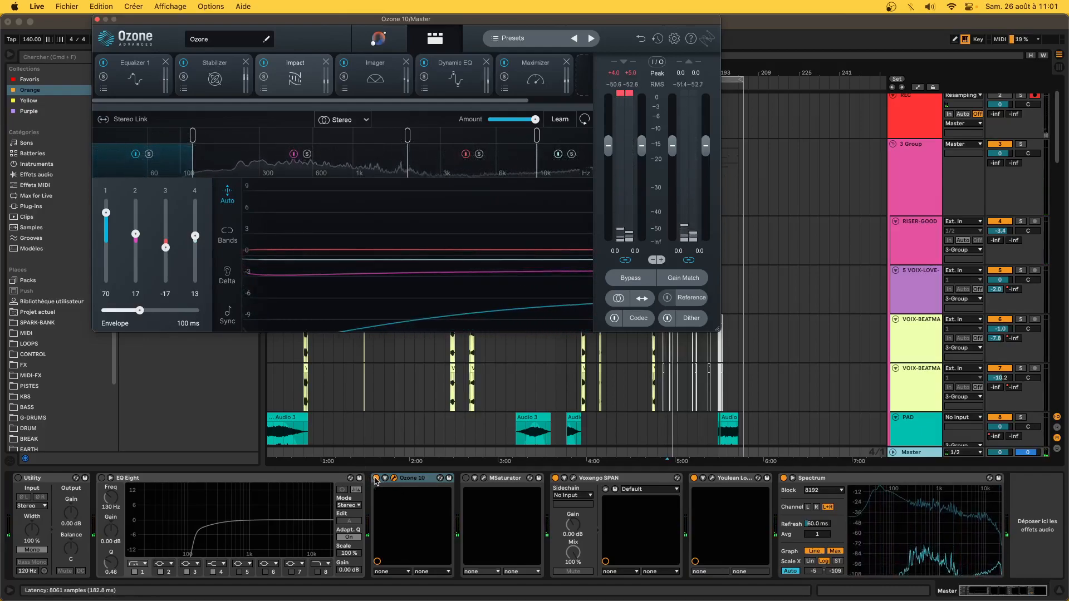
pyautogui.press('space')
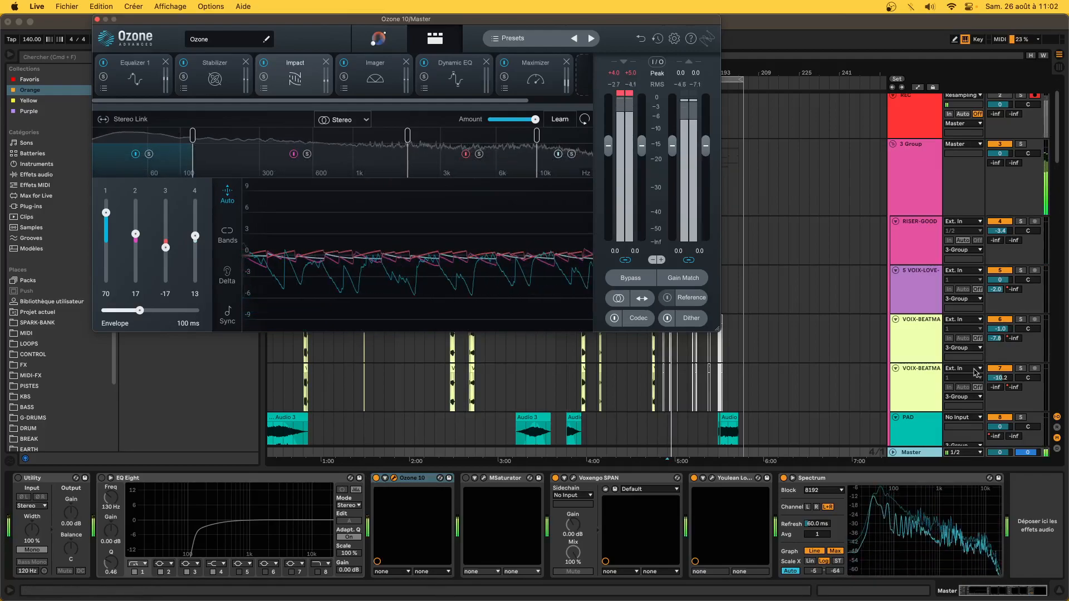
# Solo the KBS group and listen to it through the Master's Ozone 10
pyautogui.scroll(-15, 980, 223)
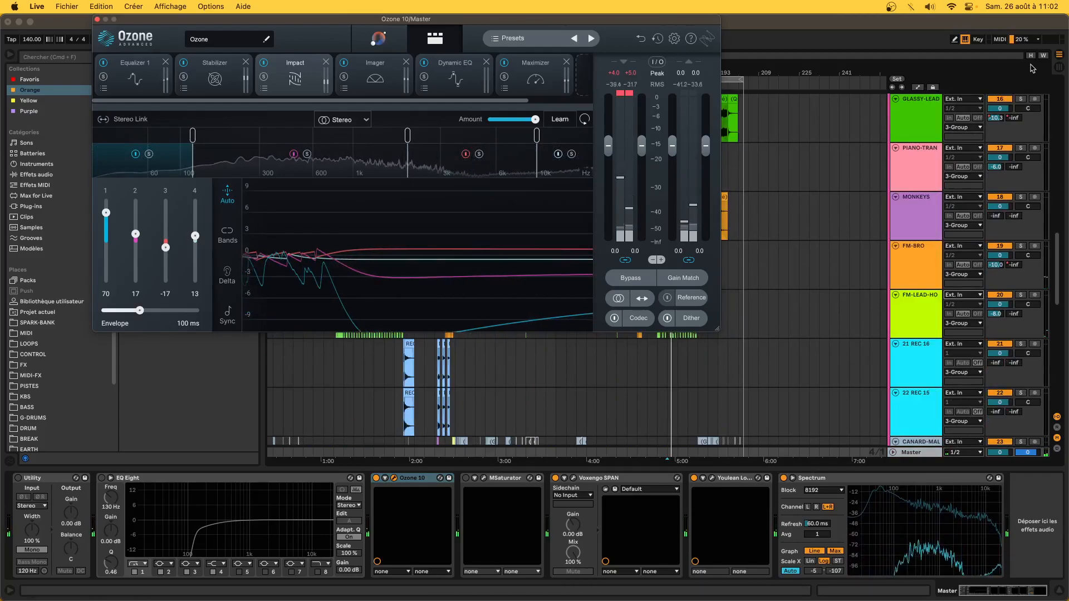
pyautogui.scroll(-10, 942, 276)
pyautogui.scroll(-3, 943, 275)
pyautogui.click(633, 361)
pyautogui.press('space')
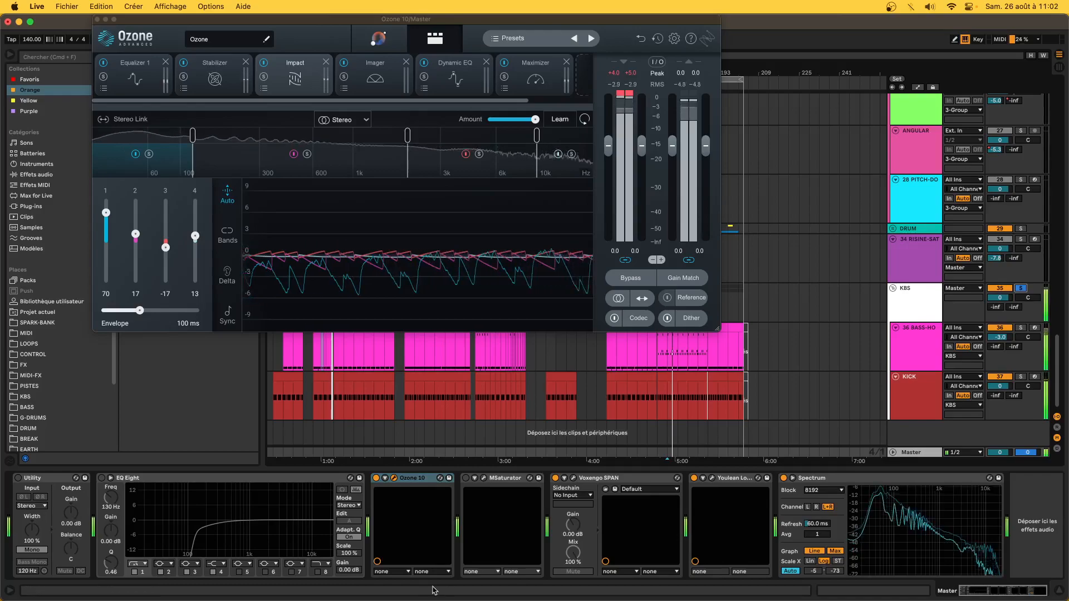
pyautogui.press('space')
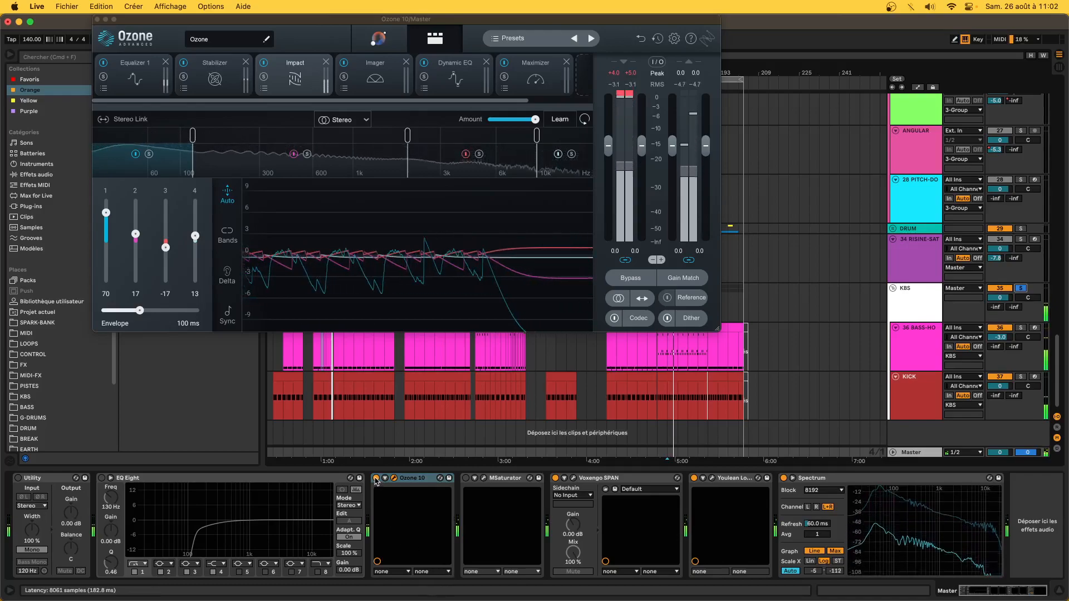
# Compare the soloed KBS group with MSaturator in place of Ozone 10 on the Master, and switch back to Ozone 10
pyautogui.click(377, 478)
pyautogui.click(465, 478)
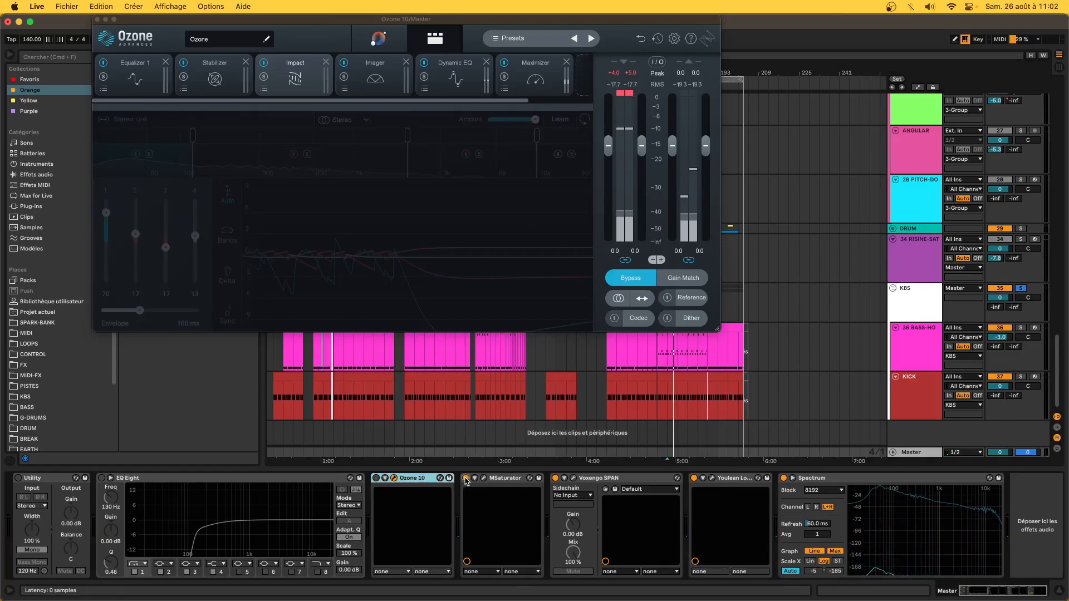
pyautogui.press('space')
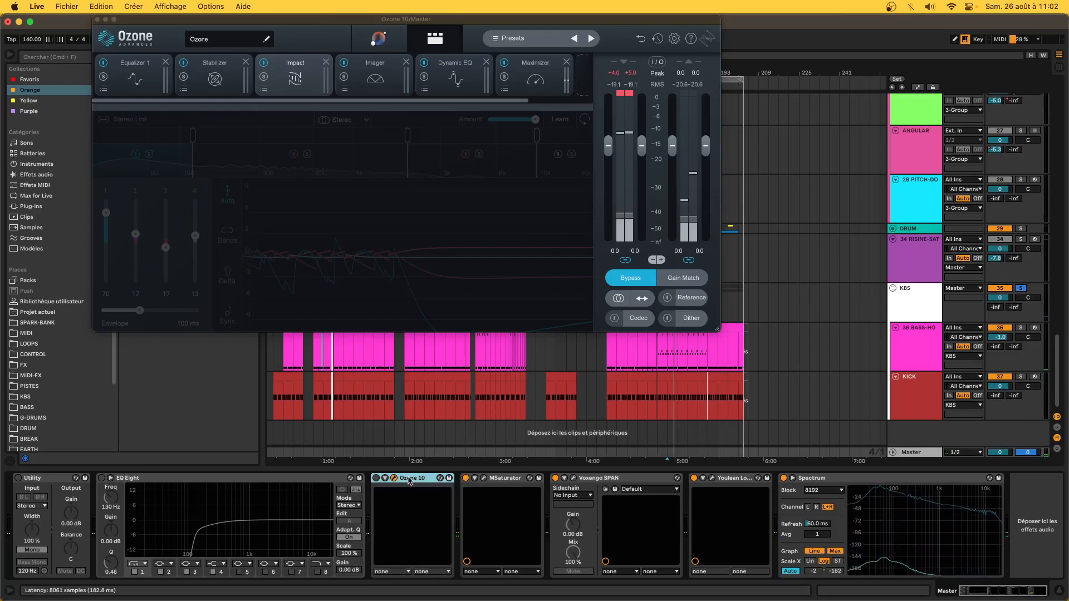
pyautogui.click(506, 482)
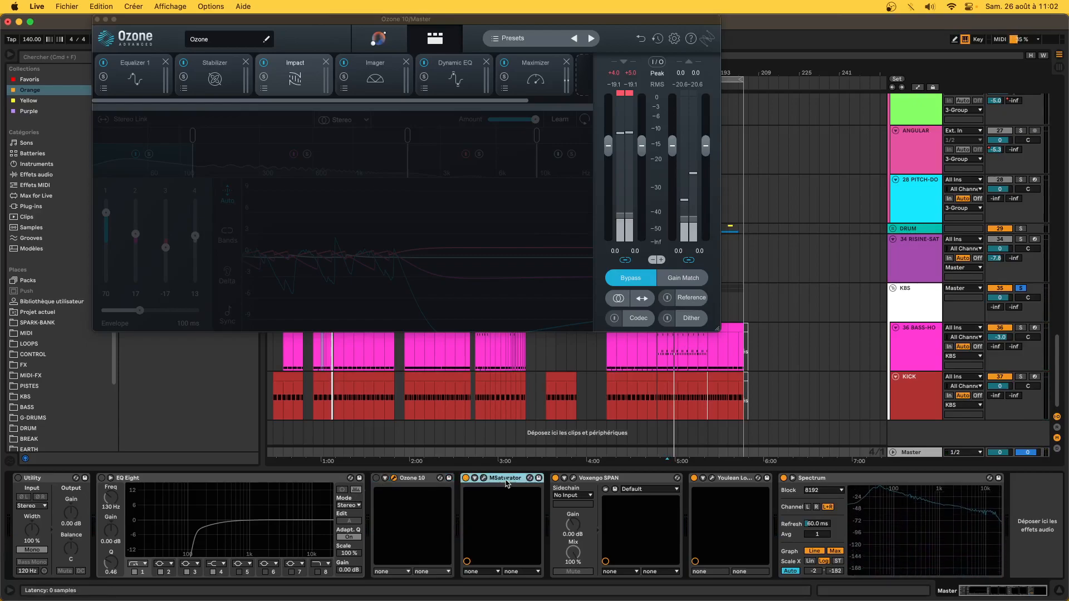
pyautogui.press('space')
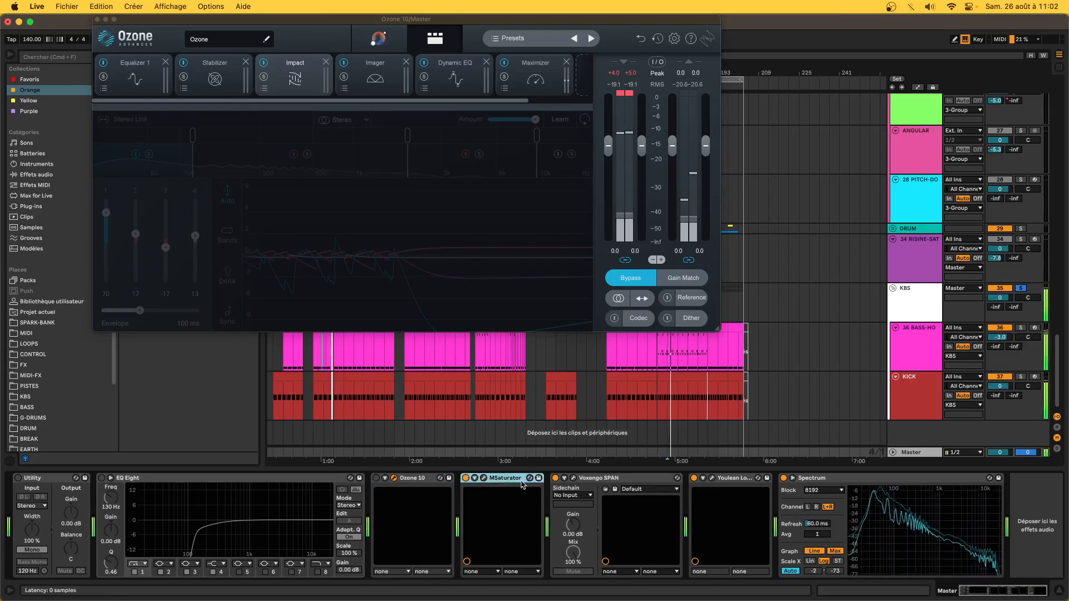
pyautogui.click(466, 477)
pyautogui.click(377, 478)
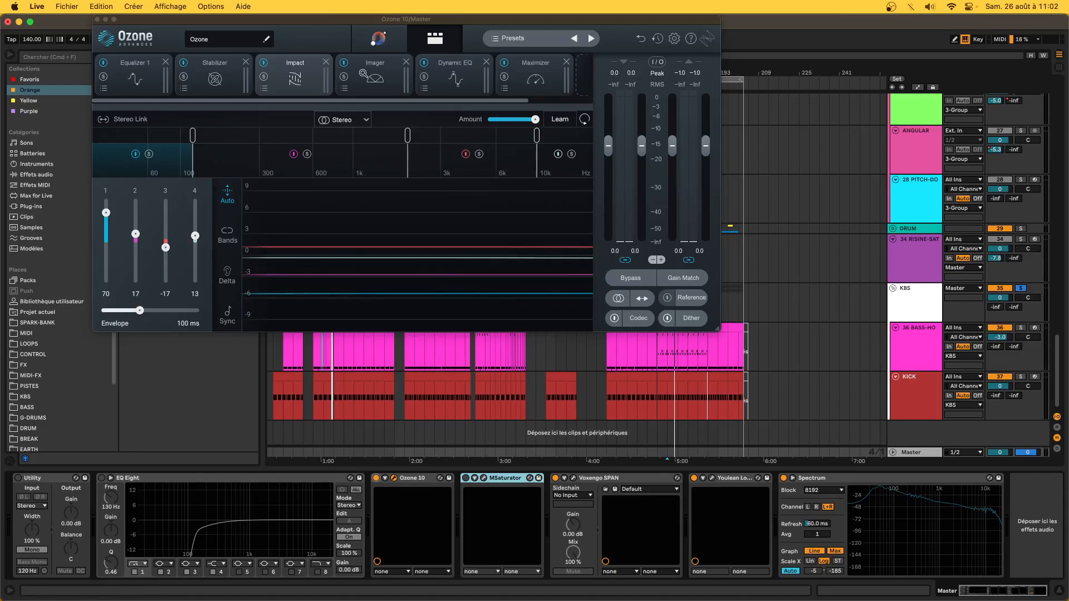
# Look through Ozone's Imager, Dynamic EQ and Maximizer modules, examining the Dynamic EQ's bands 4 and 3
pyautogui.click(364, 83)
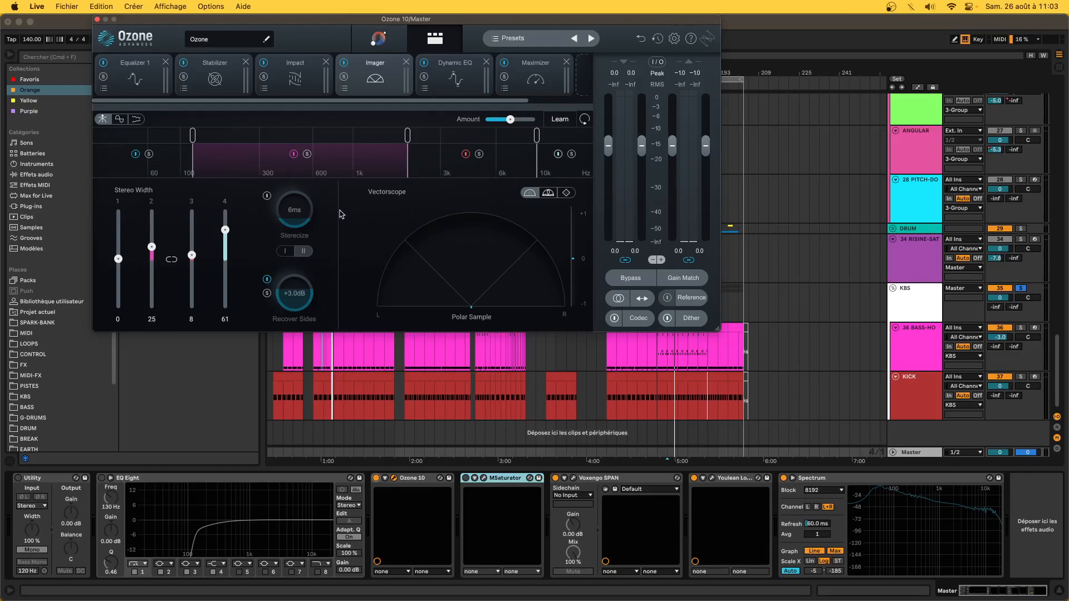
pyautogui.click(441, 154)
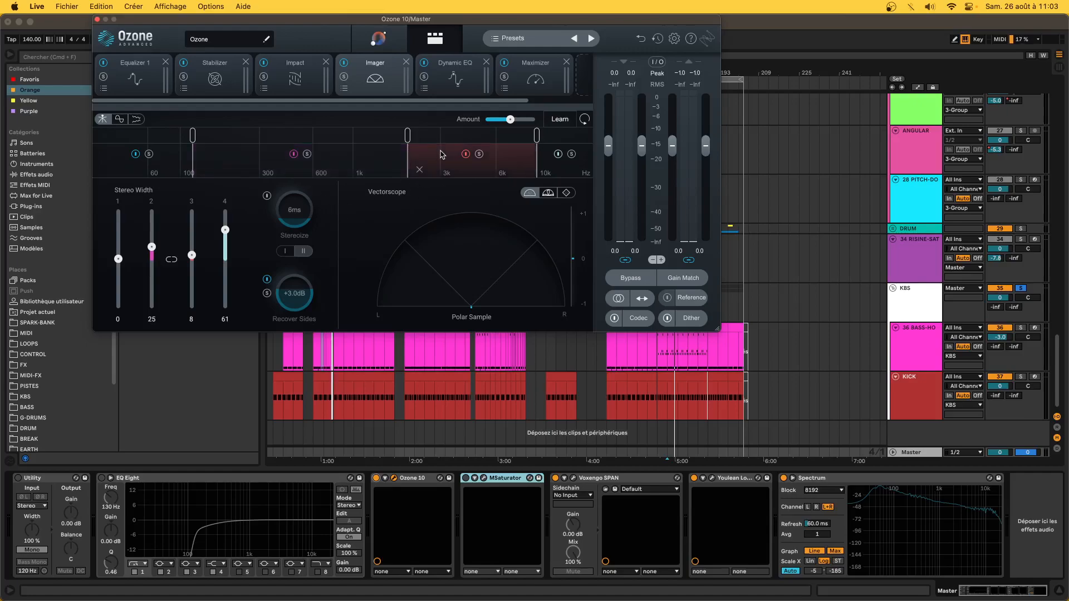
pyautogui.click(450, 85)
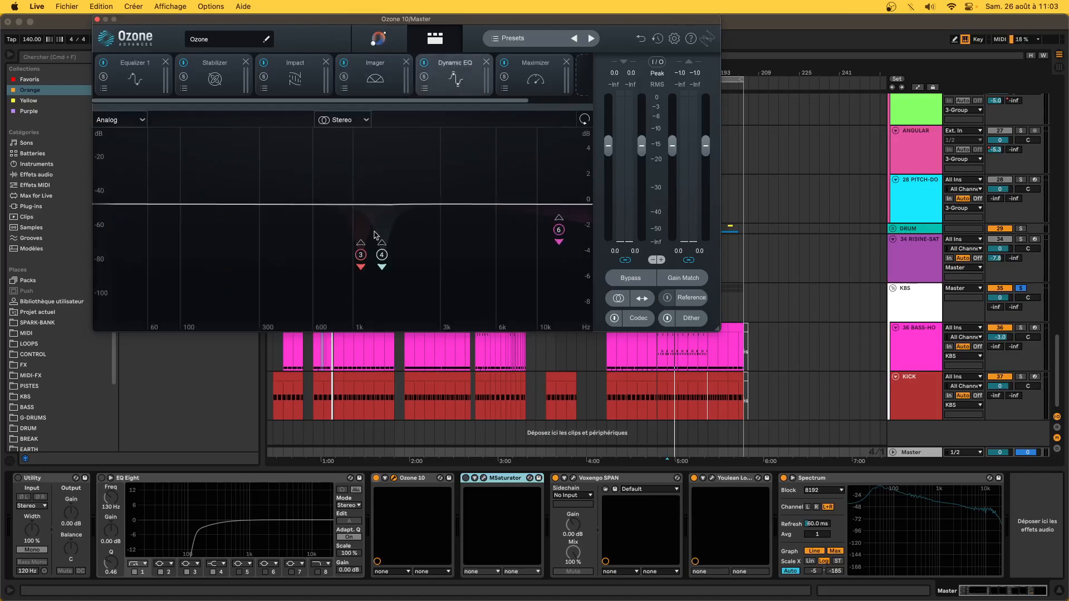
pyautogui.click(382, 255)
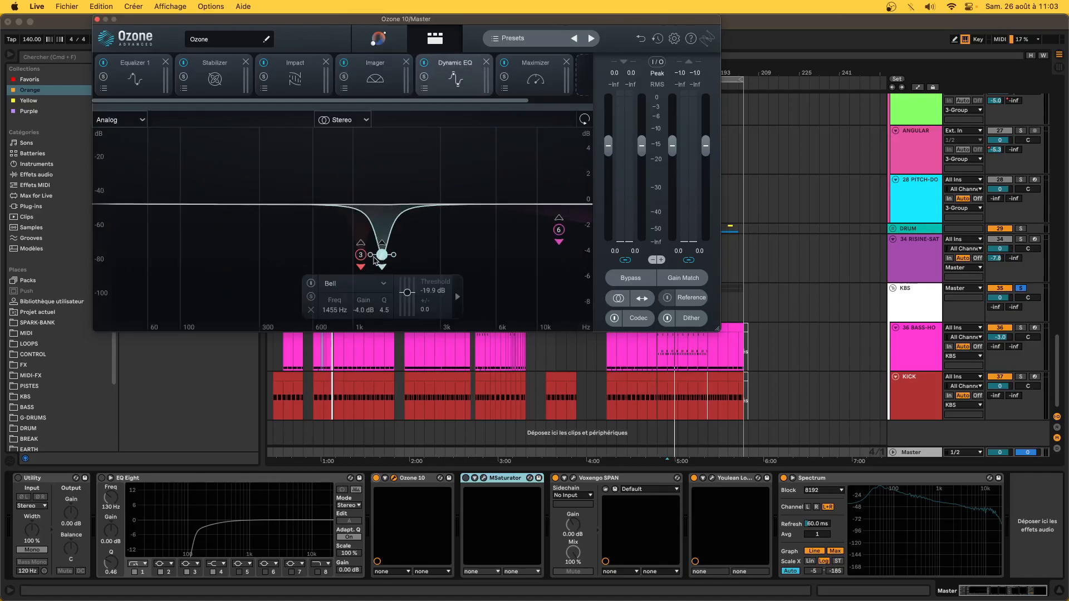
pyautogui.click(361, 255)
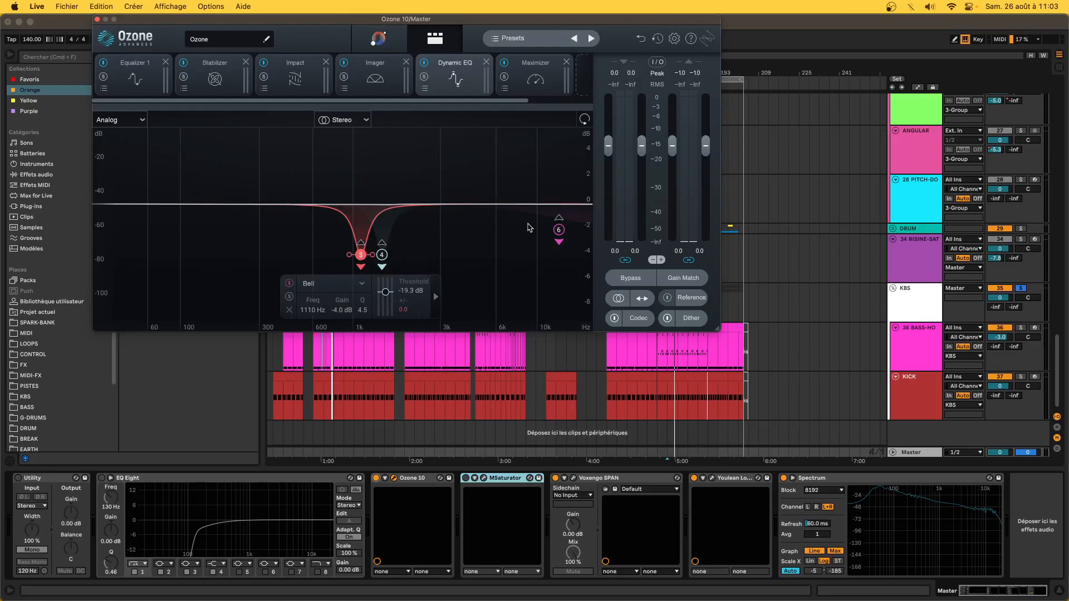
pyautogui.click(533, 74)
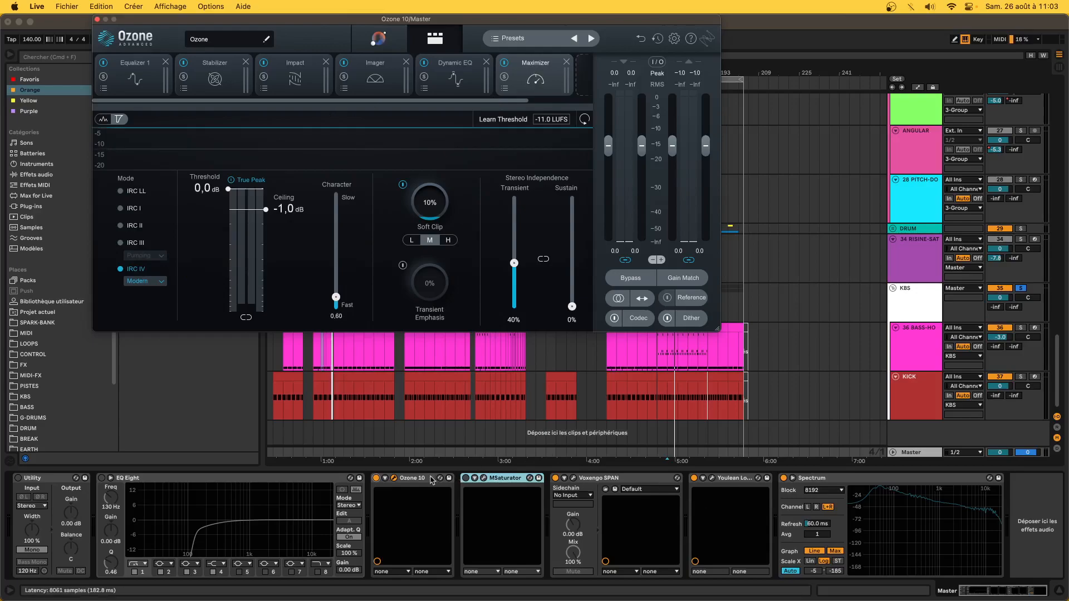
# Delete Ozone 10 from the Master chain and enable MSaturator
pyautogui.click(412, 482)
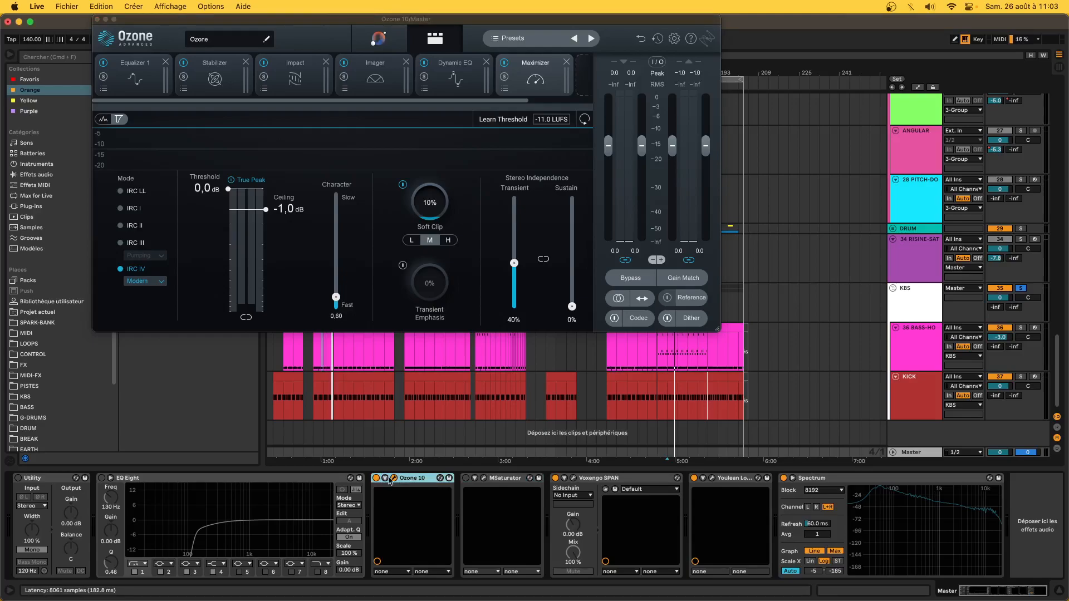
pyautogui.press('Delete')
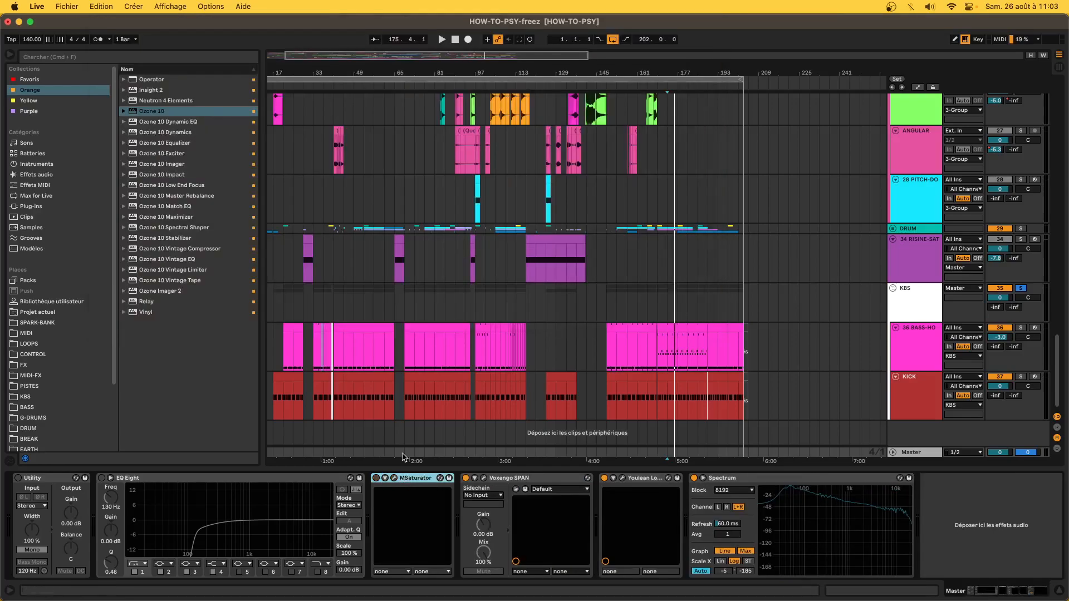
pyautogui.click(376, 478)
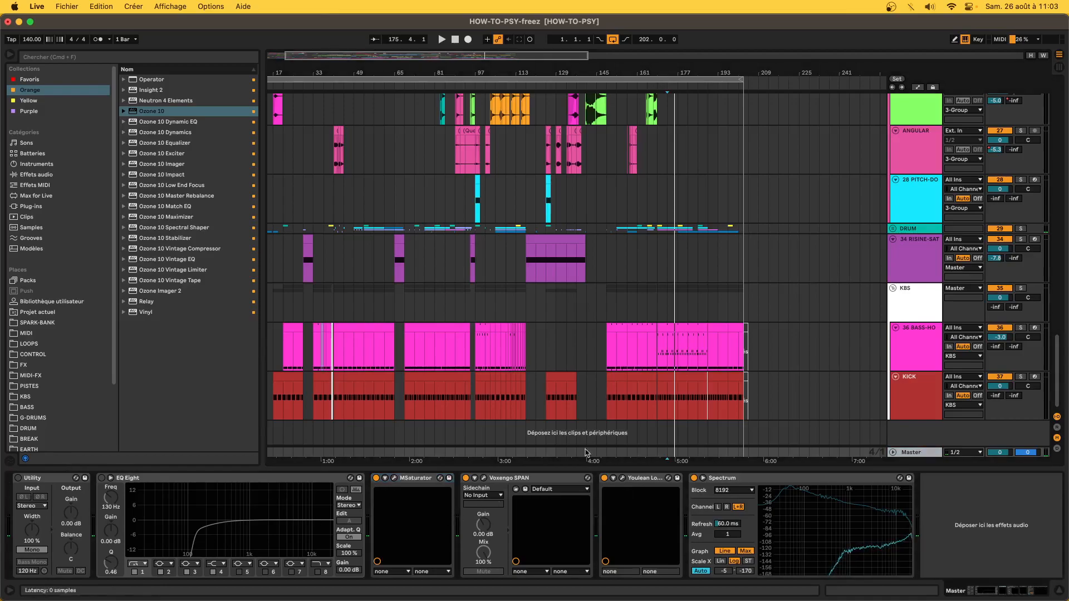
# Play the track from bar 169 and enable the Master's Utility device to hear the mix in mono
pyautogui.click(659, 452)
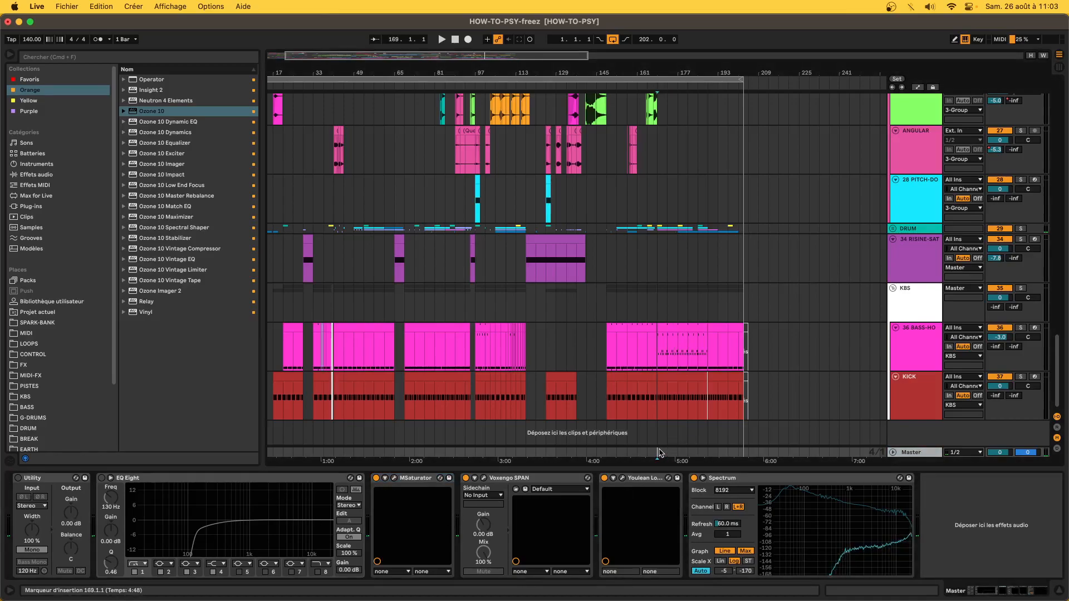
pyautogui.click(25, 478)
pyautogui.press('space')
pyautogui.click(18, 478)
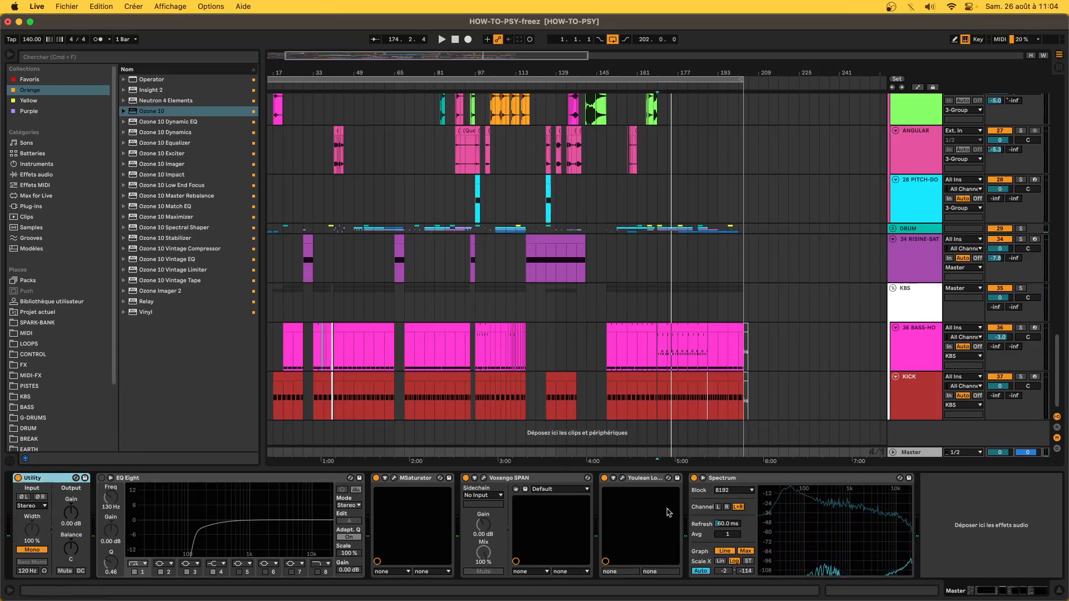
# Show 3-Group's EQ Eight and the device chain of the second VOIX-BEATMAKER track
pyautogui.click(659, 454)
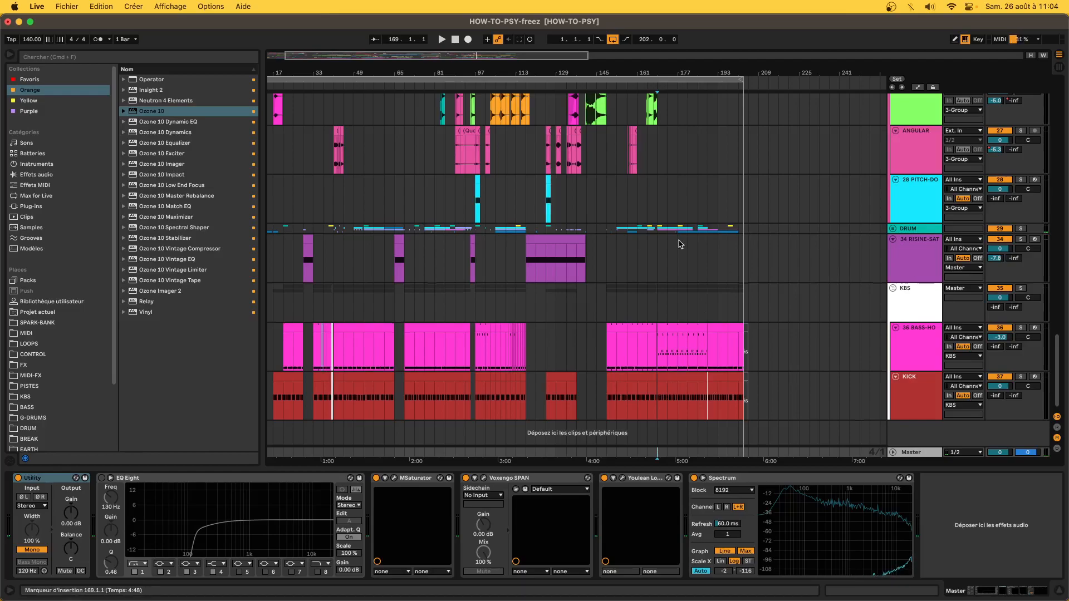
pyautogui.scroll(15, 679, 243)
pyautogui.scroll(10, 679, 243)
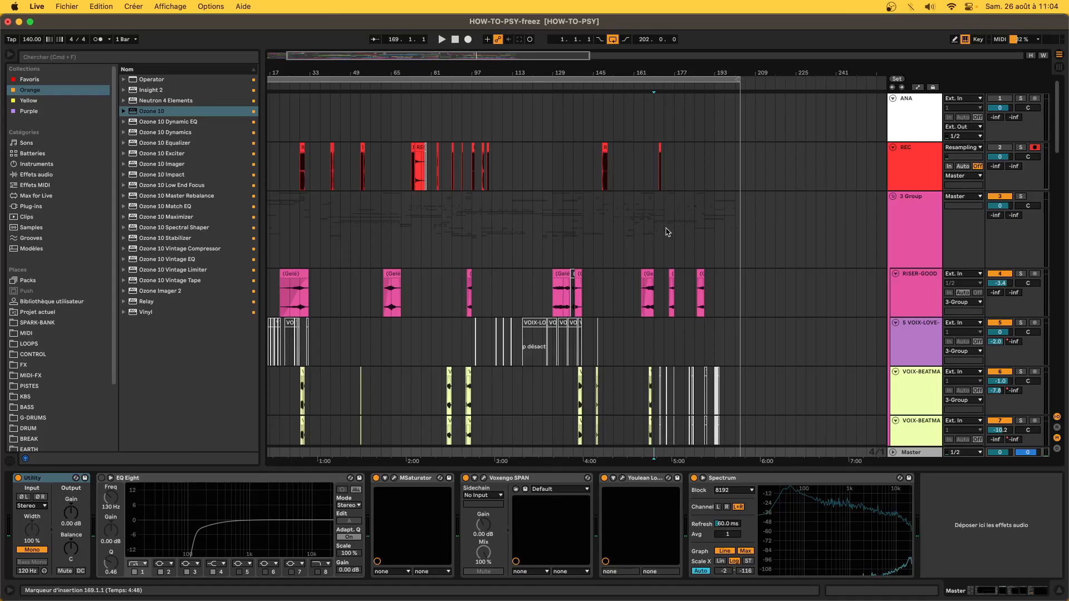
pyautogui.click(666, 229)
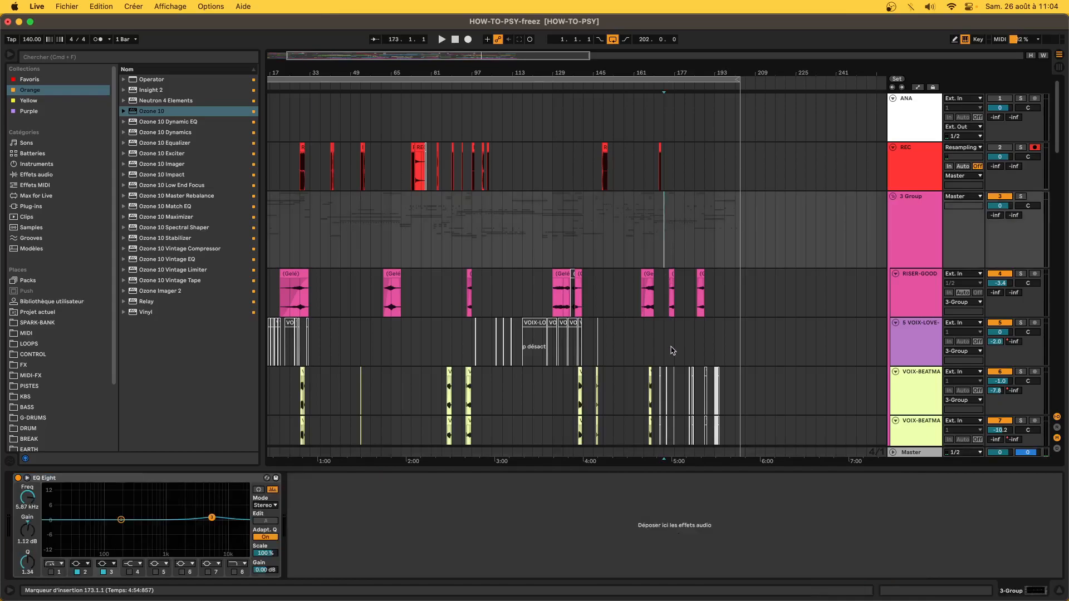
pyautogui.scroll(-5, 672, 351)
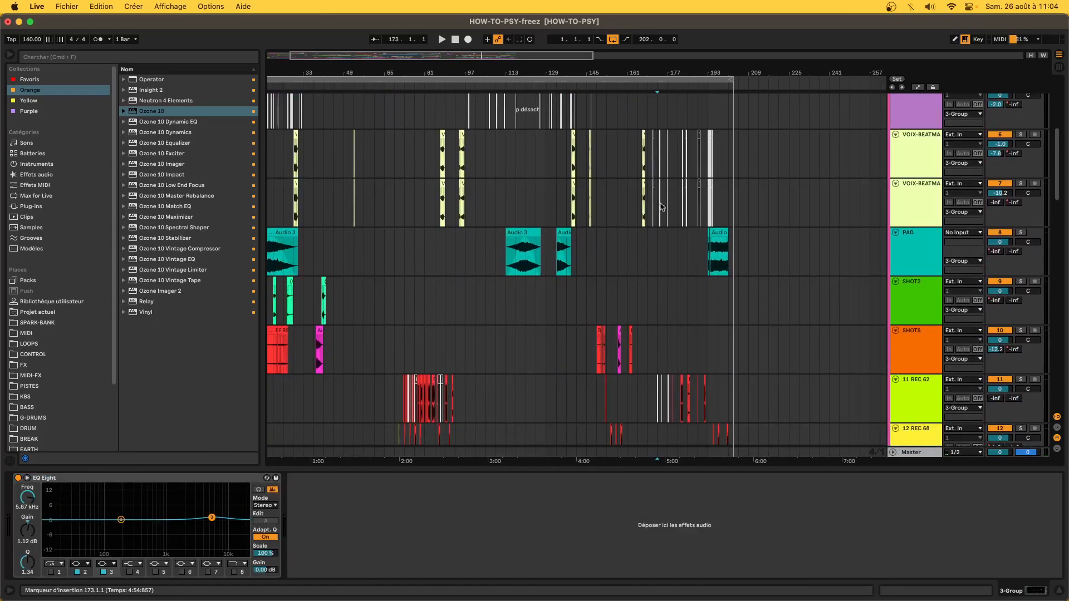
pyautogui.click(668, 204)
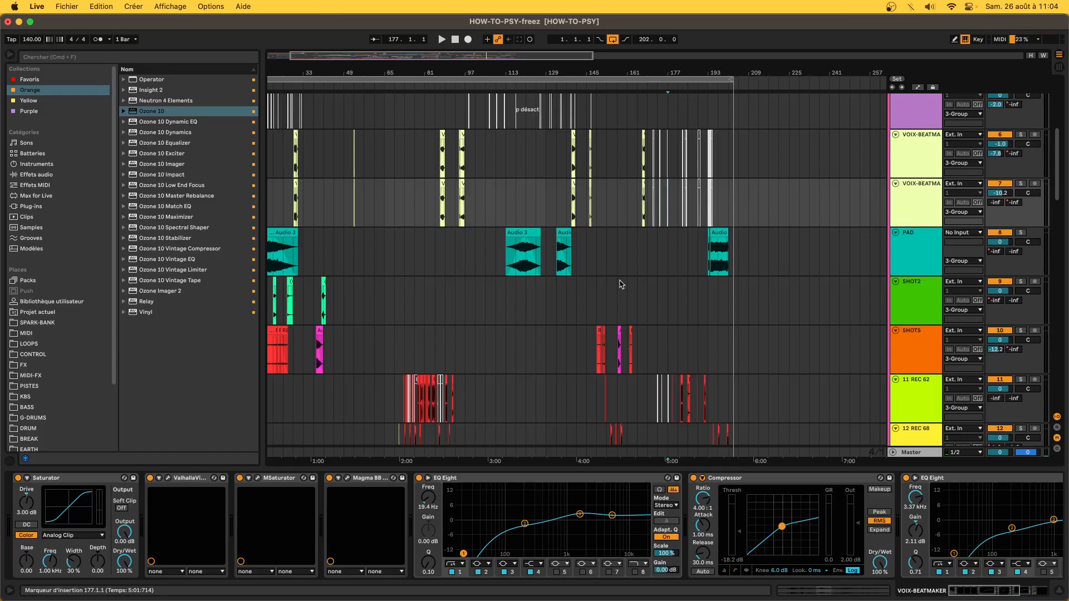
# Return to the Master track and play the mix from bar 173, and from bar 129
pyautogui.click(663, 454)
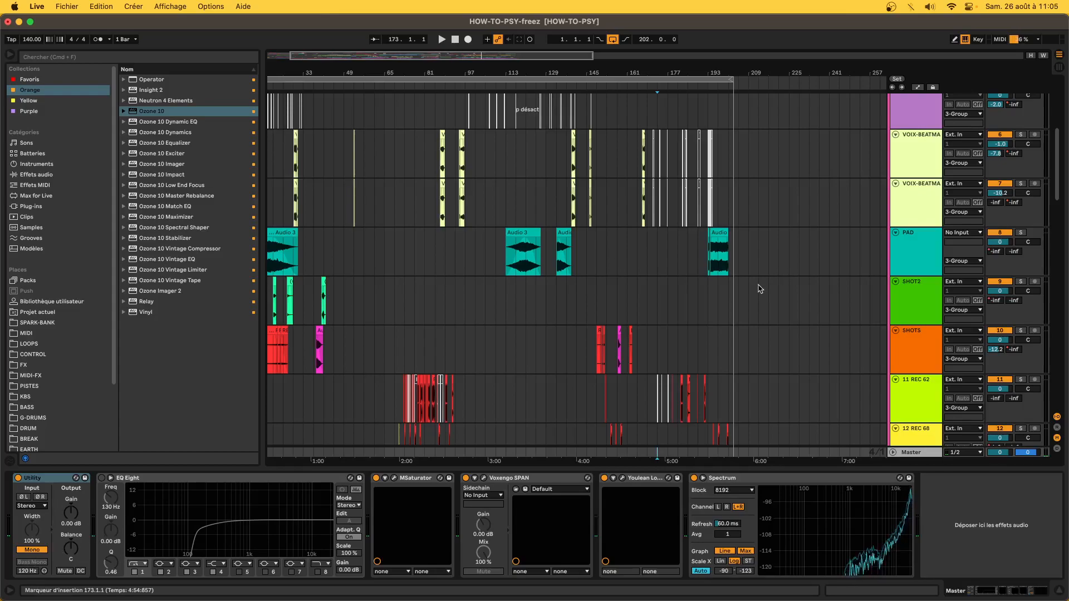
pyautogui.scroll(-10, 759, 287)
pyautogui.scroll(-10, 645, 419)
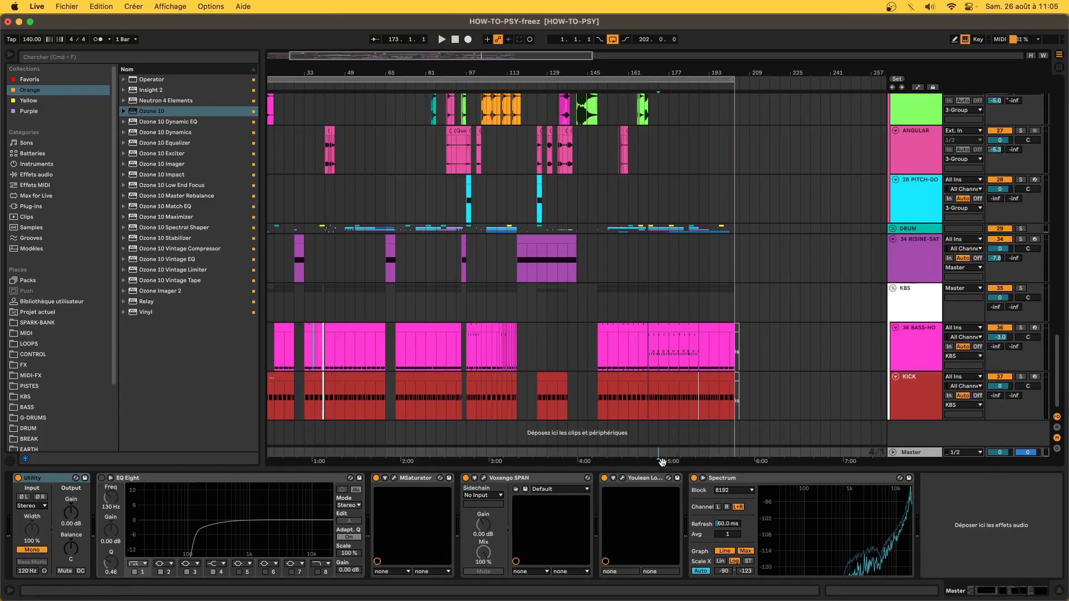
pyautogui.press('space')
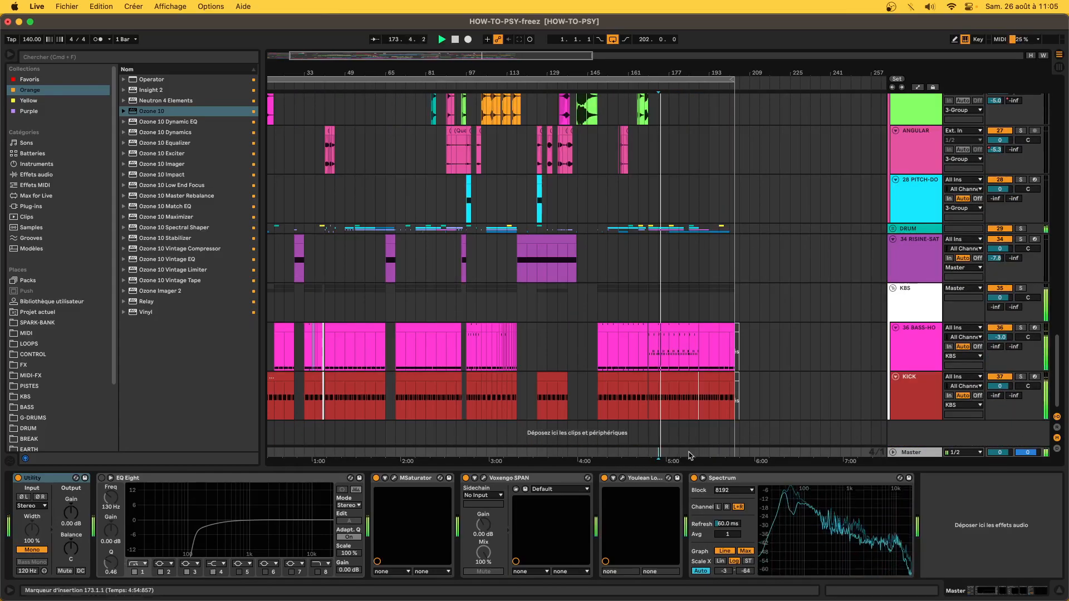
pyautogui.click(548, 458)
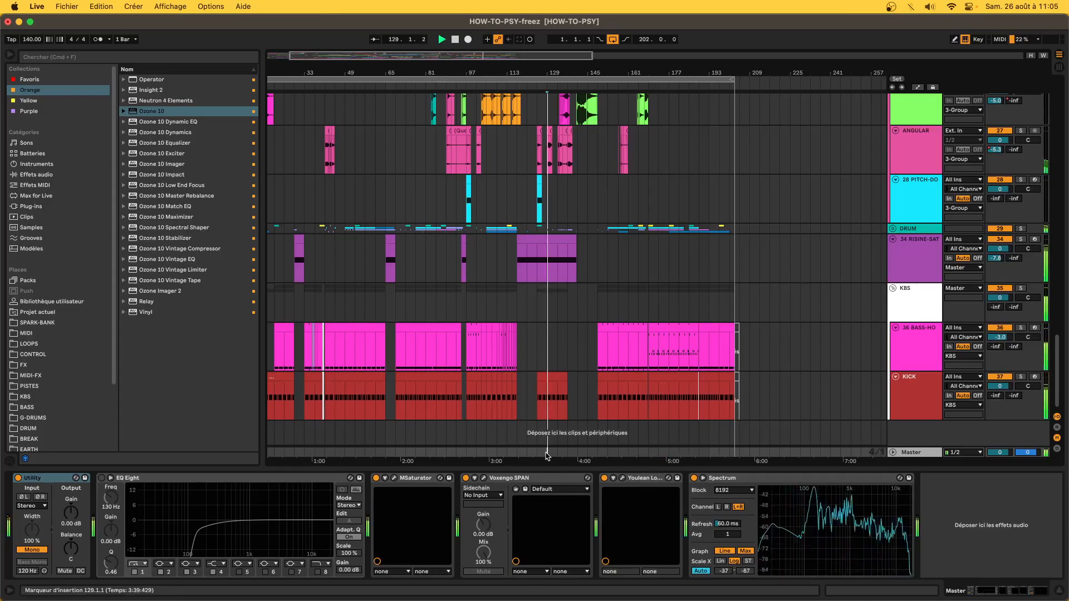
# Play the mix from bar 141 and stop playback
pyautogui.click(575, 456)
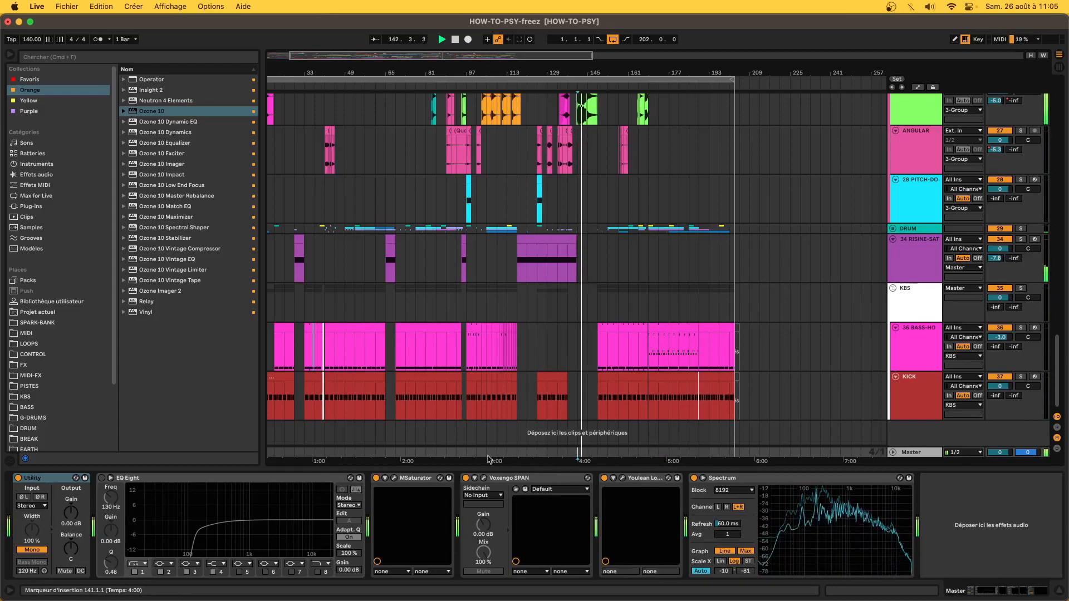
pyautogui.press('space')
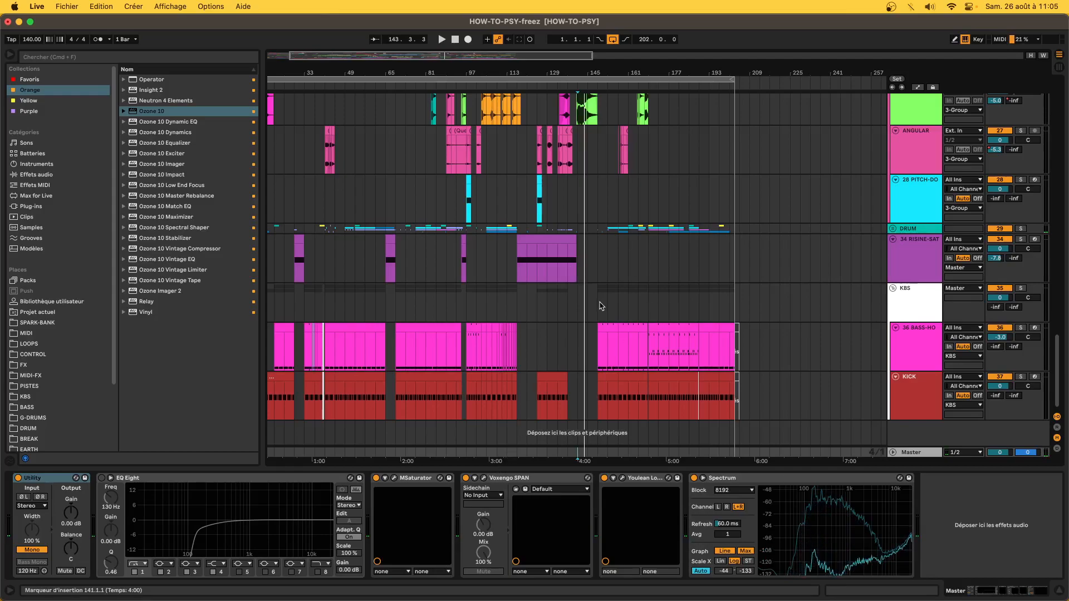
# Show the devices of the APEAL-HOWT track, followed by the KICK track's device chain
pyautogui.scroll(5, 598, 265)
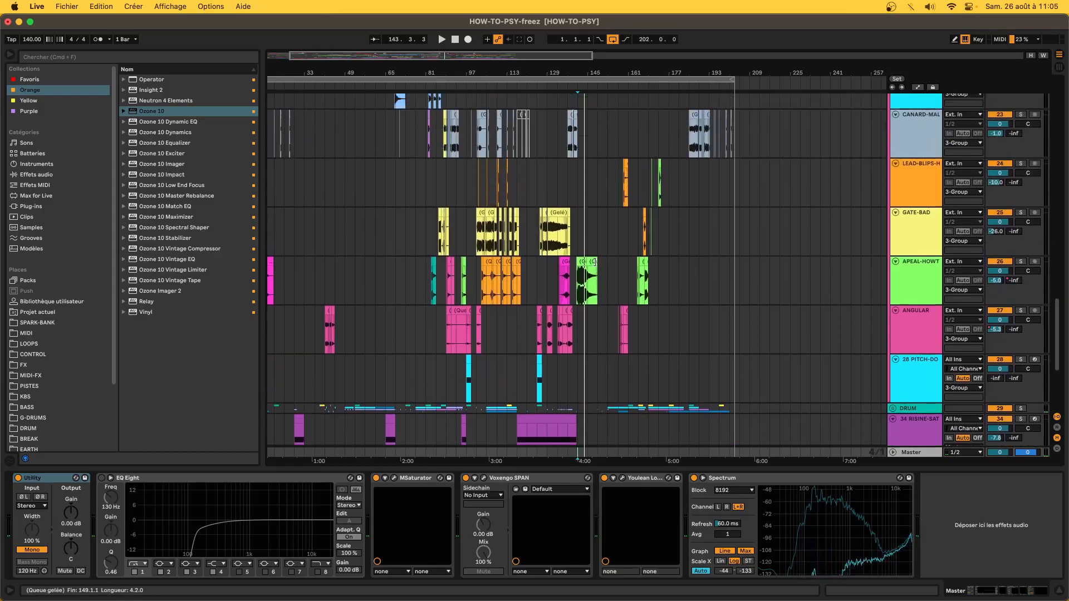
pyautogui.click(583, 274)
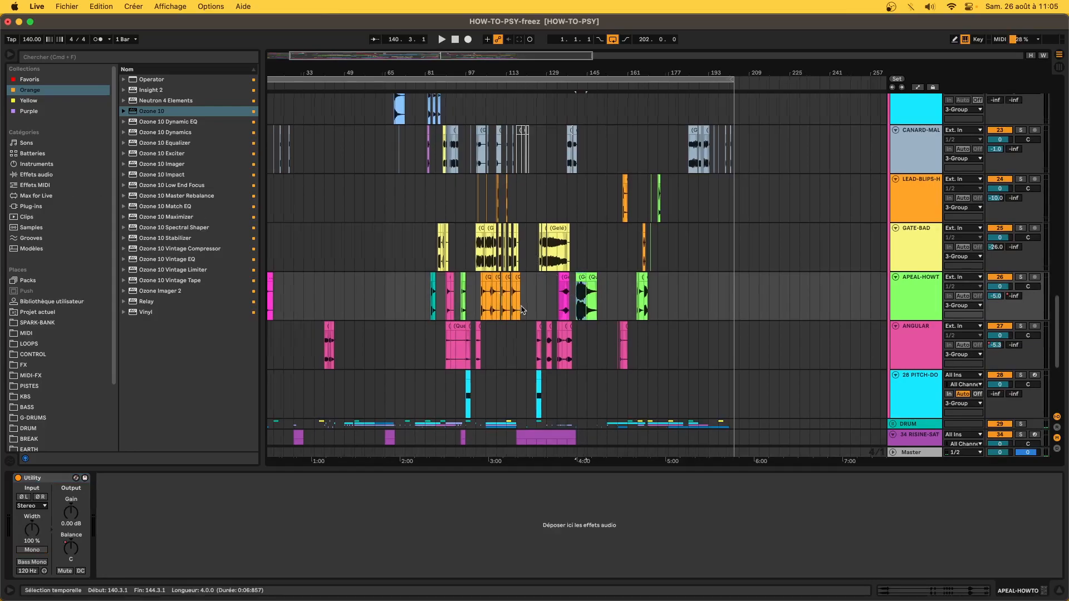
pyautogui.scroll(-5, 520, 278)
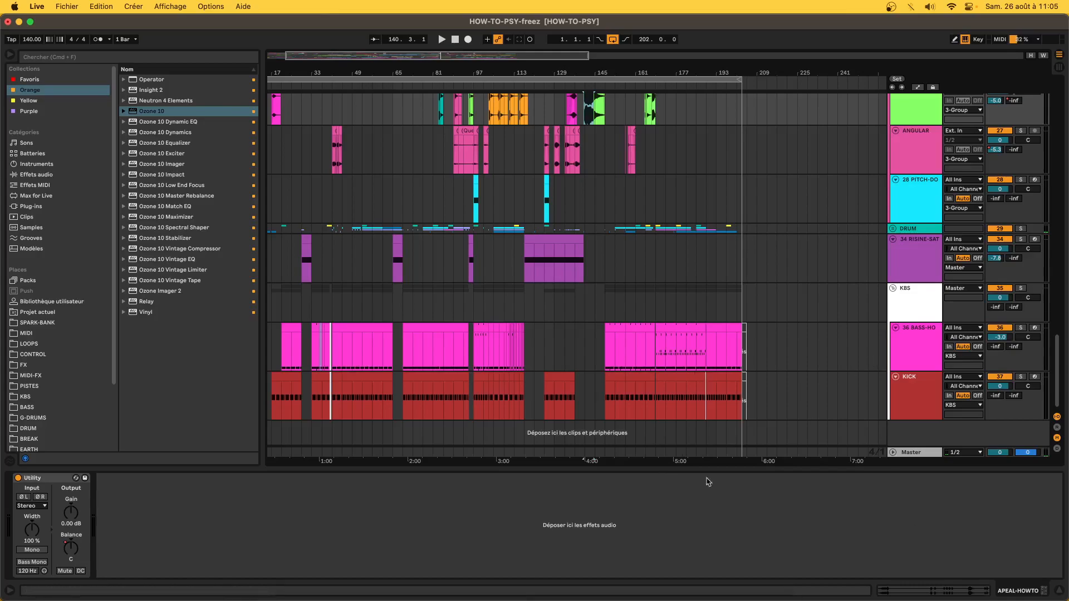
pyautogui.click(564, 390)
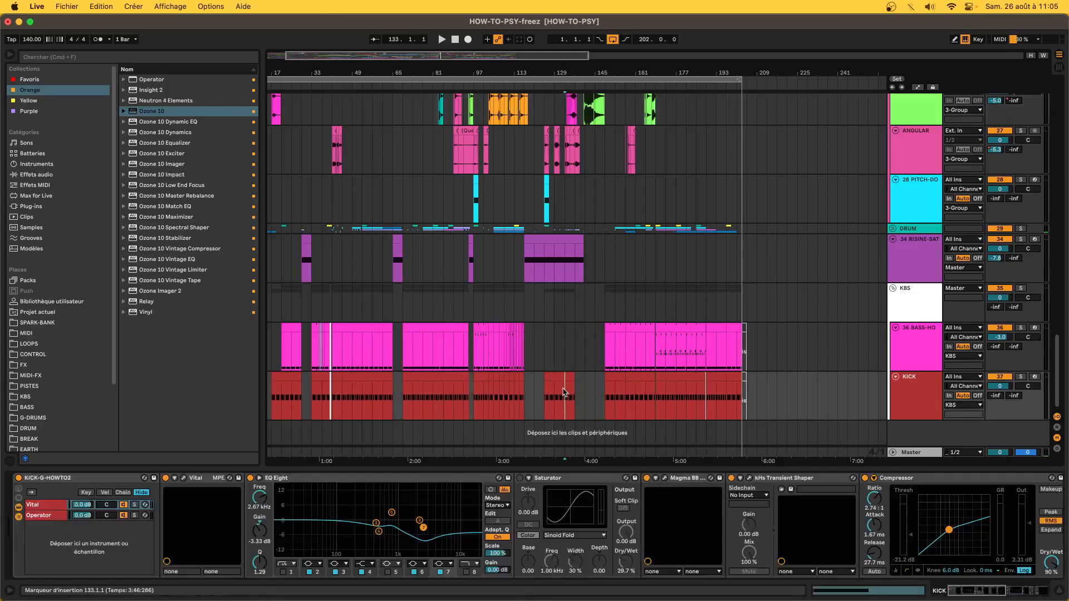
# Return to the Master track and play the mix from bar 105 and from bar 113
pyautogui.click(496, 448)
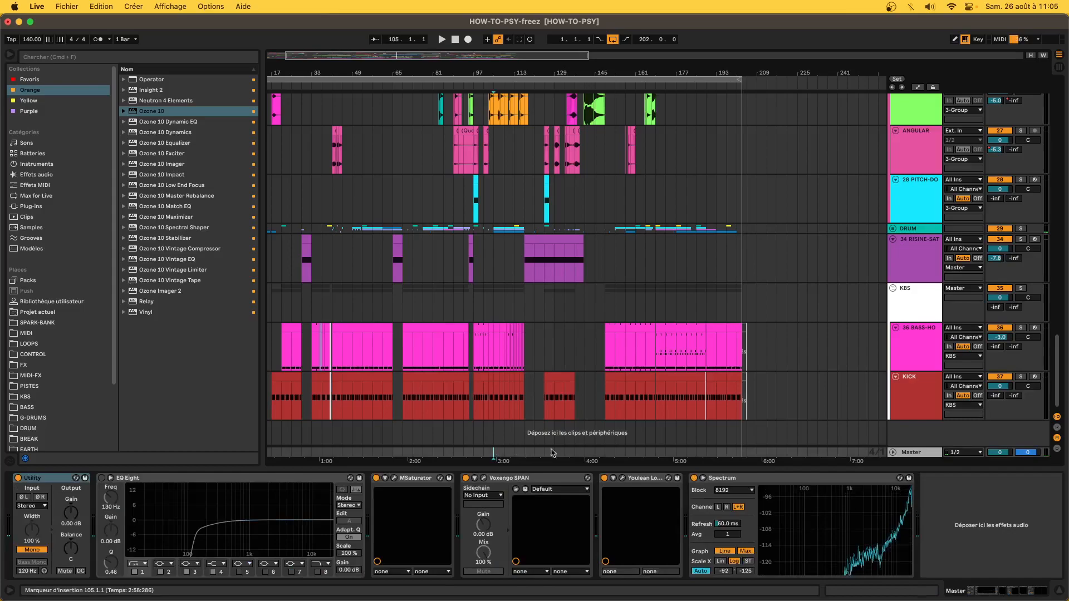
pyautogui.press('space')
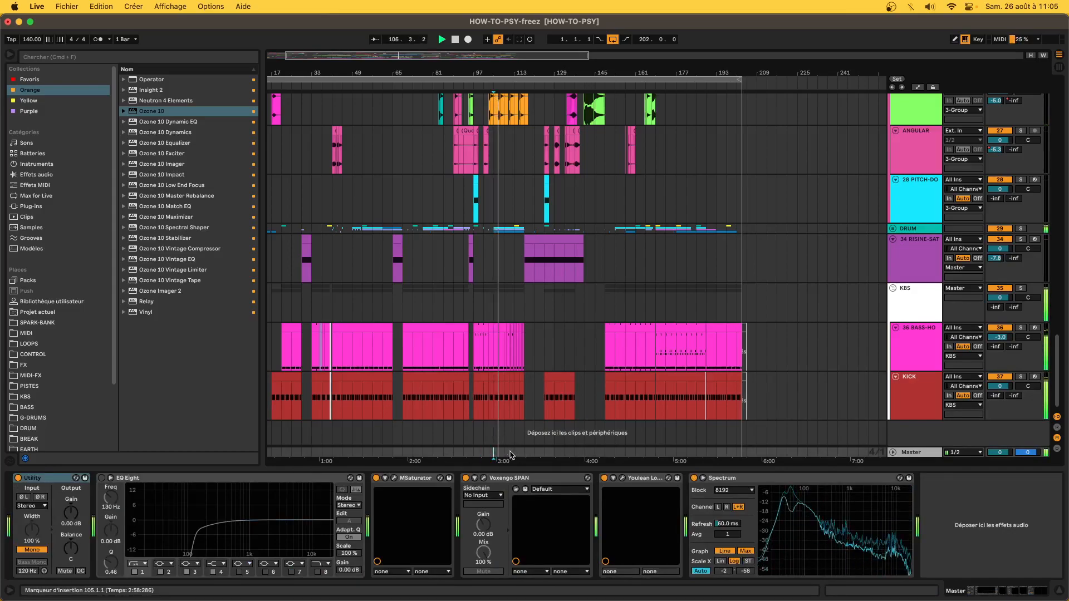
pyautogui.click(513, 453)
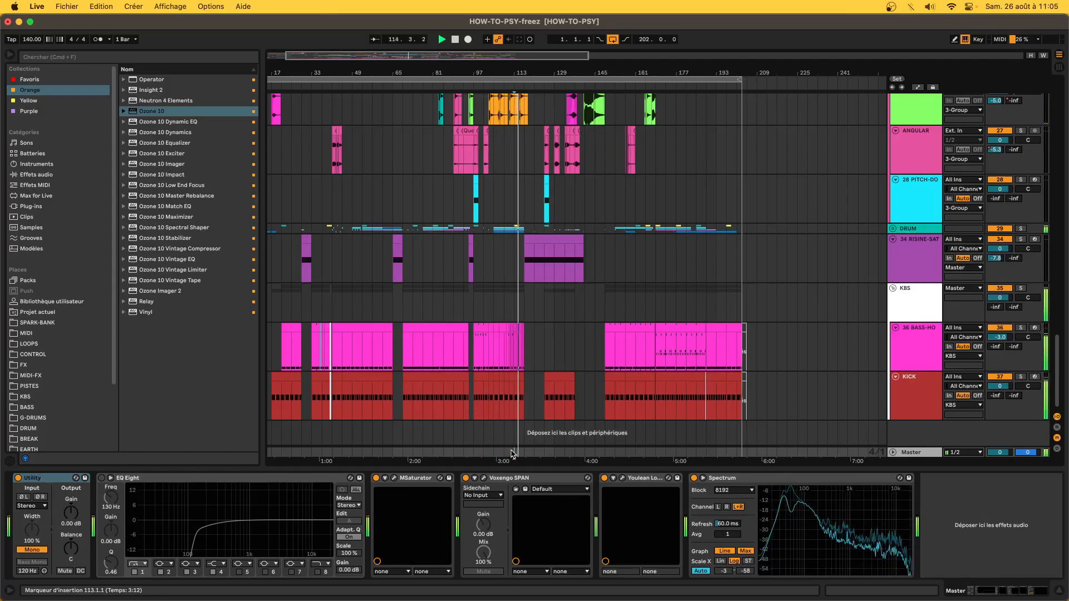
pyautogui.press('space')
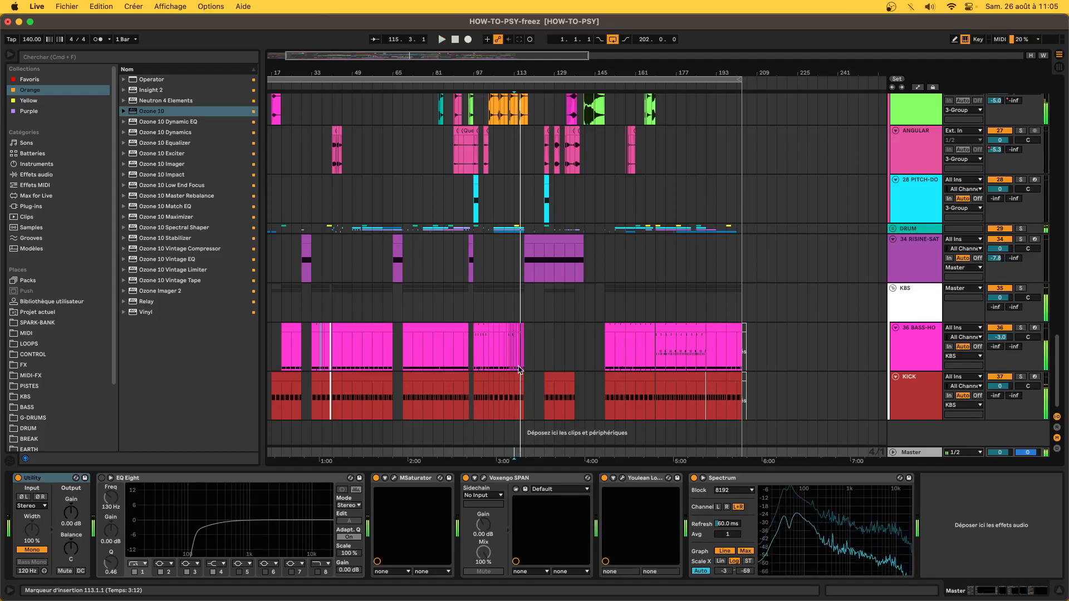
# Unfold the DRUM group and solo its HH track
pyautogui.click(893, 229)
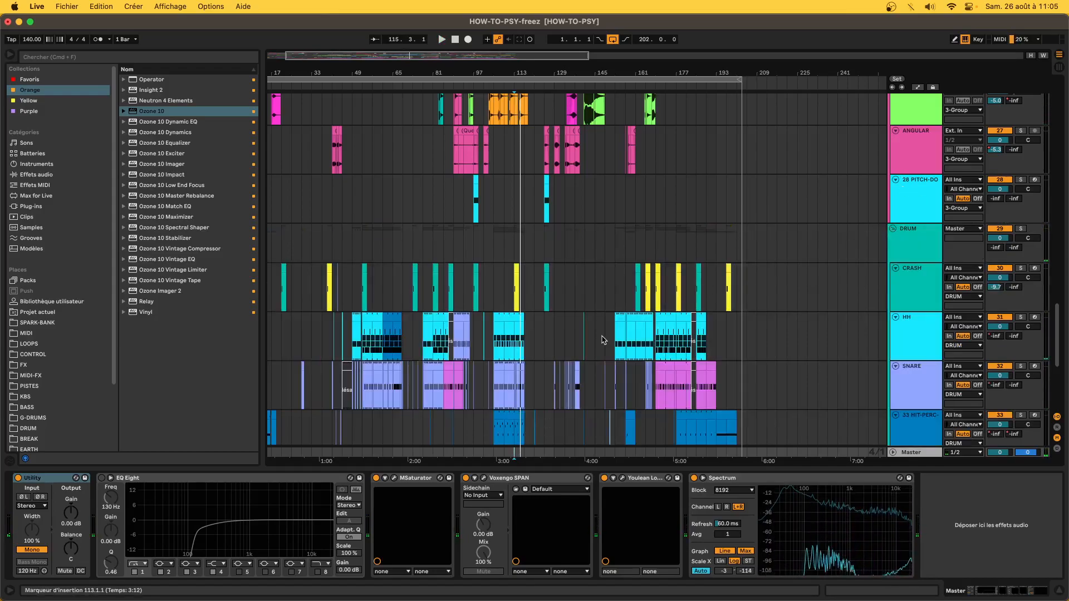
pyautogui.click(506, 337)
pyautogui.click(1021, 317)
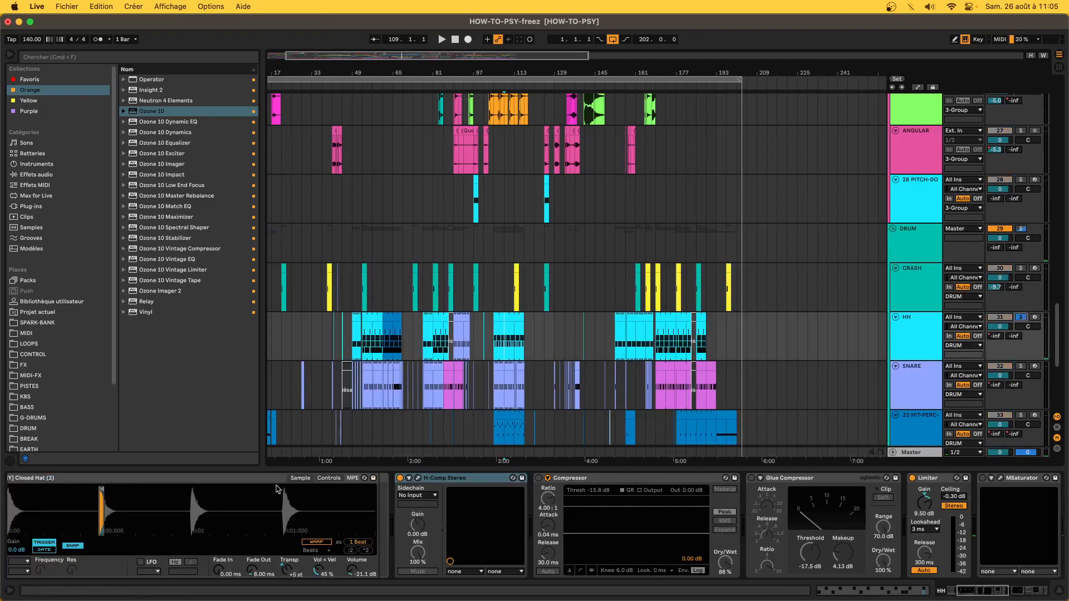
# Preview the two Closed Hat pads in the HH-HOWTO drum rack and show the 808hat pad's devices
pyautogui.hscroll(-5, 167, 523)
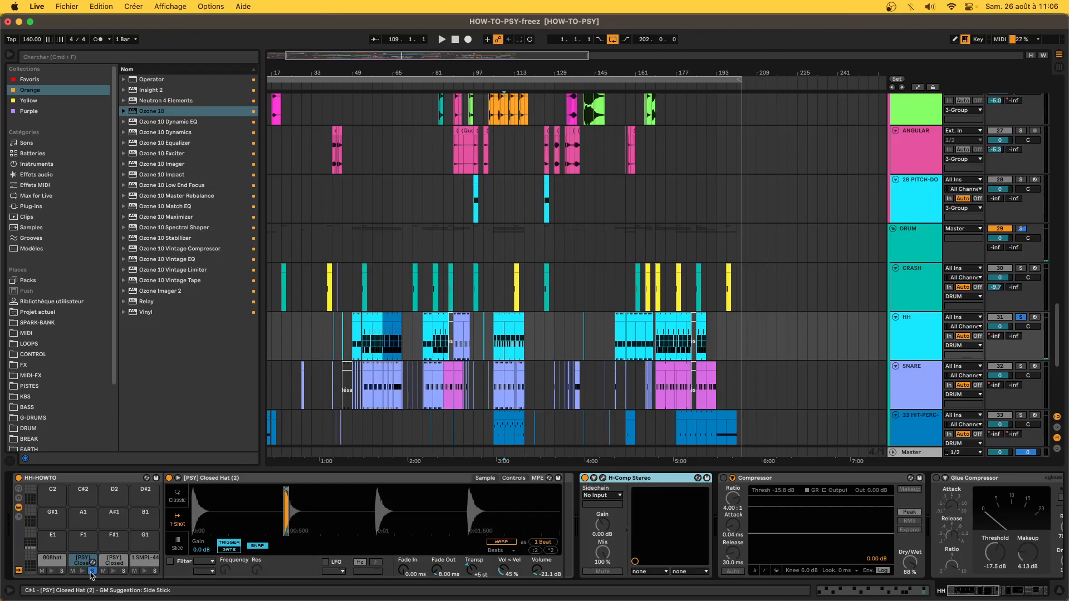
pyautogui.click(70, 571)
pyautogui.click(72, 572)
pyautogui.click(82, 572)
pyautogui.click(82, 572)
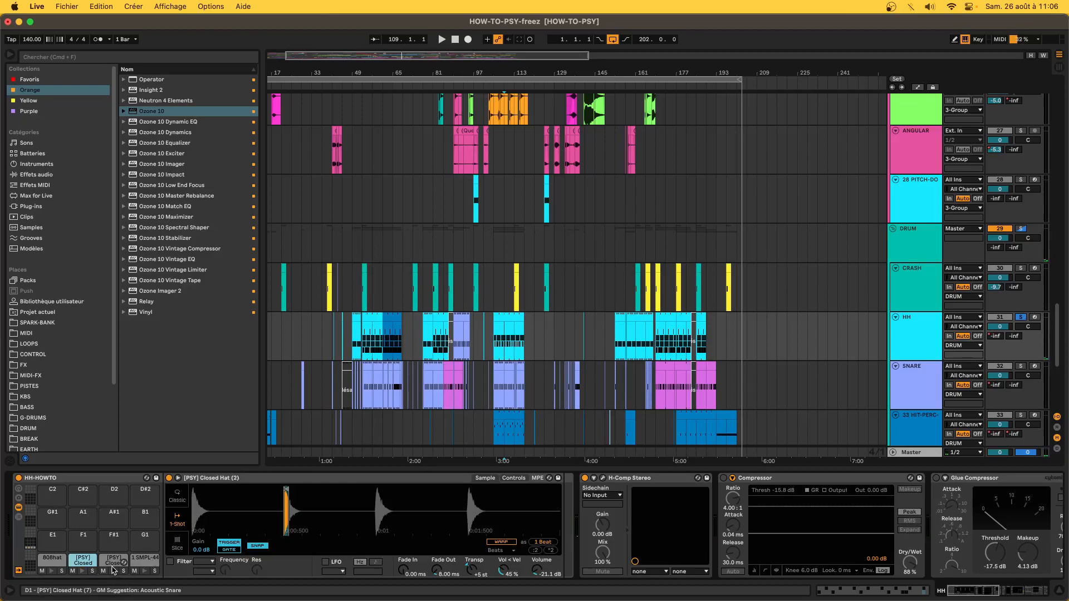
pyautogui.click(114, 572)
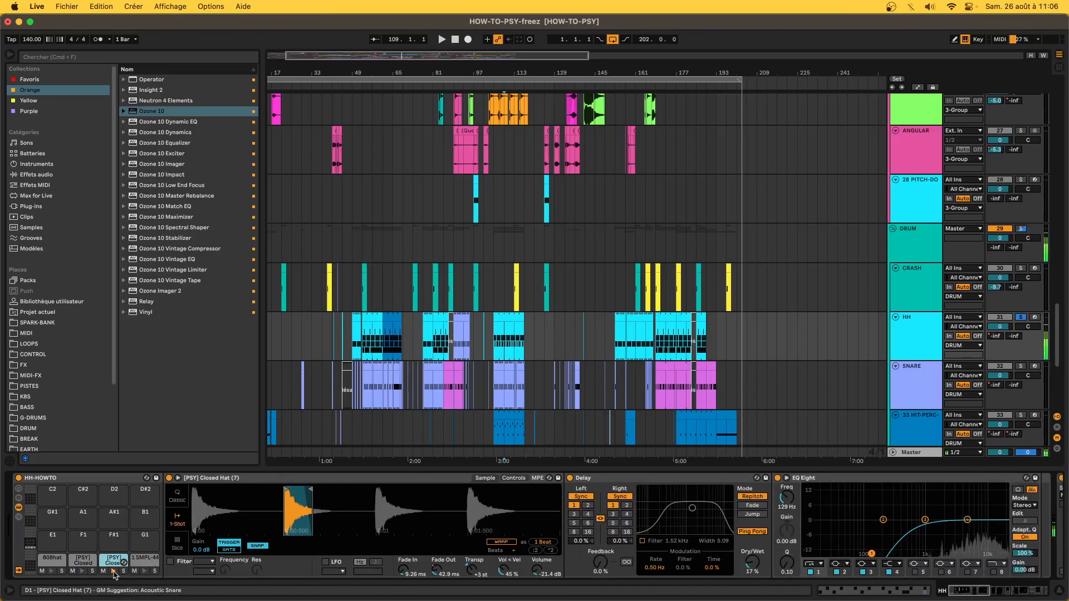
pyautogui.click(49, 564)
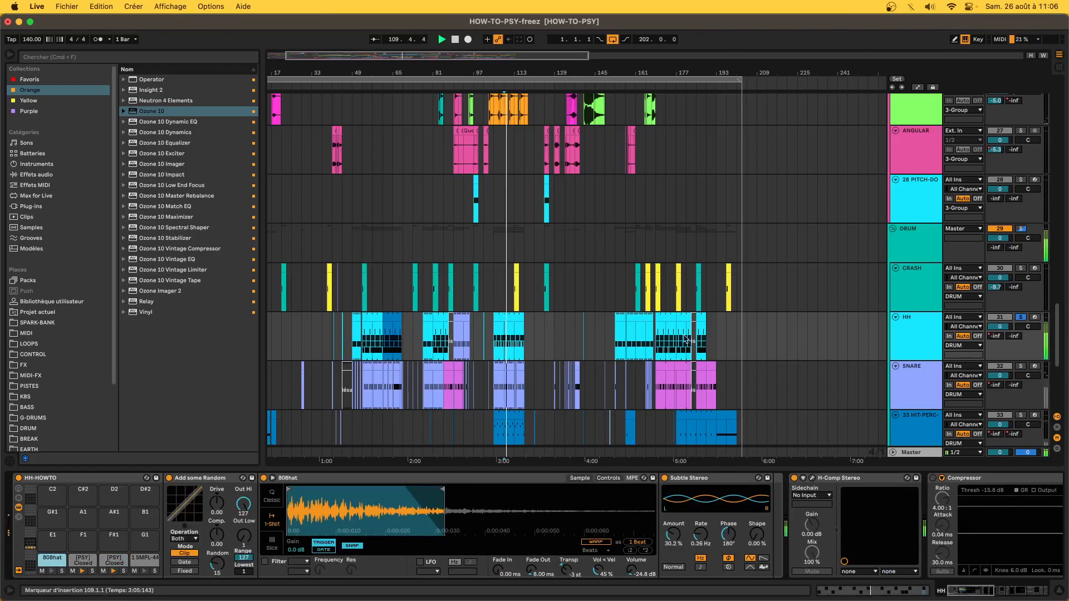
# Listen to the soloed HH track from bar 173, stop playback and turn off its solo
pyautogui.click(667, 337)
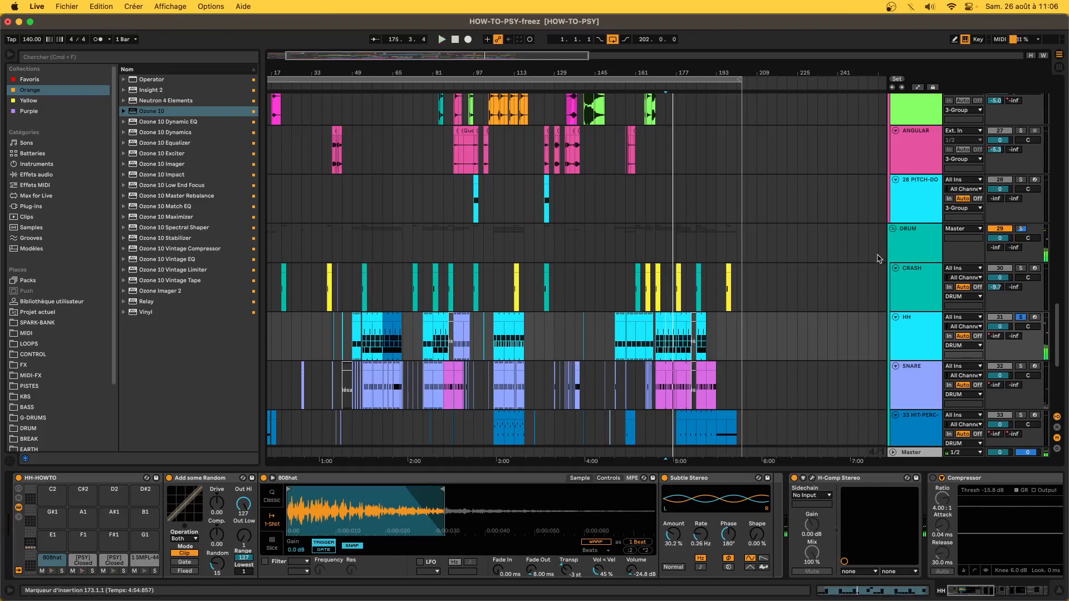
pyautogui.scroll(-8, 613, 361)
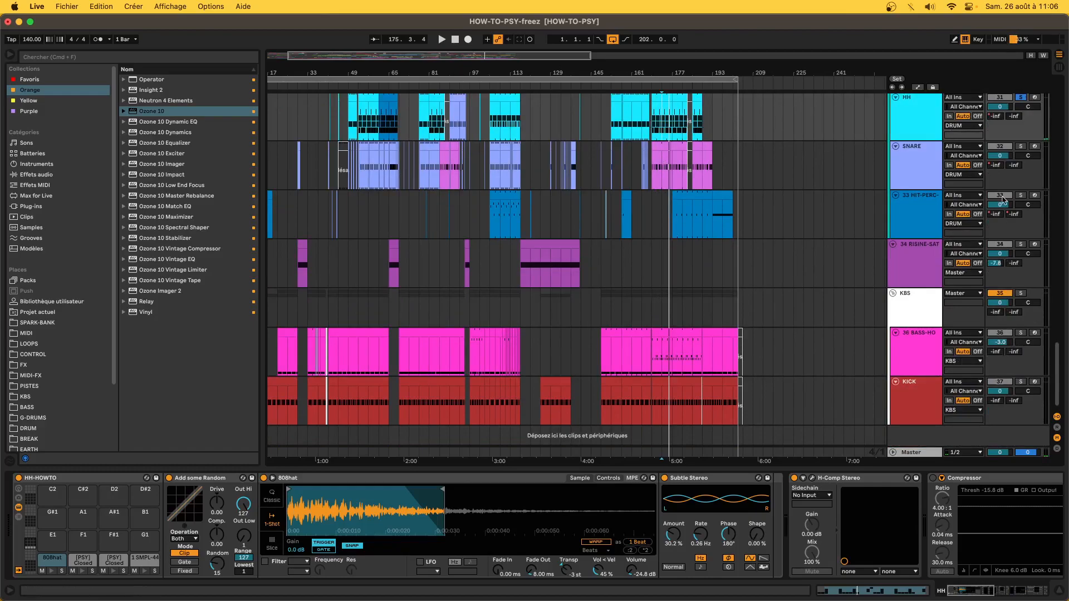
pyautogui.click(1021, 98)
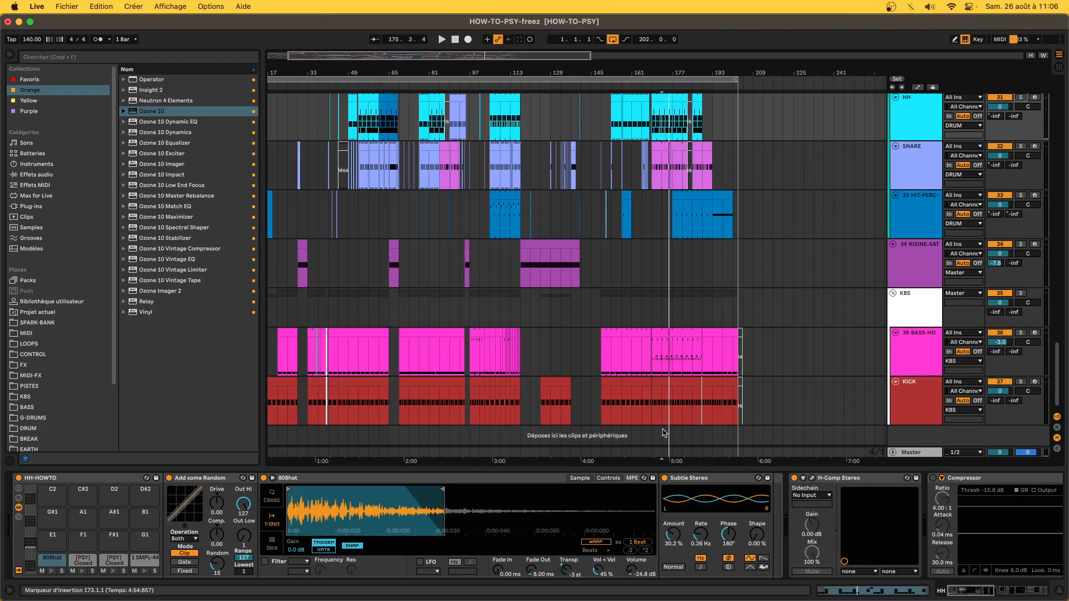
# Select the Master track and play the mix from bar 9
pyautogui.hscroll(-3, 314, 453)
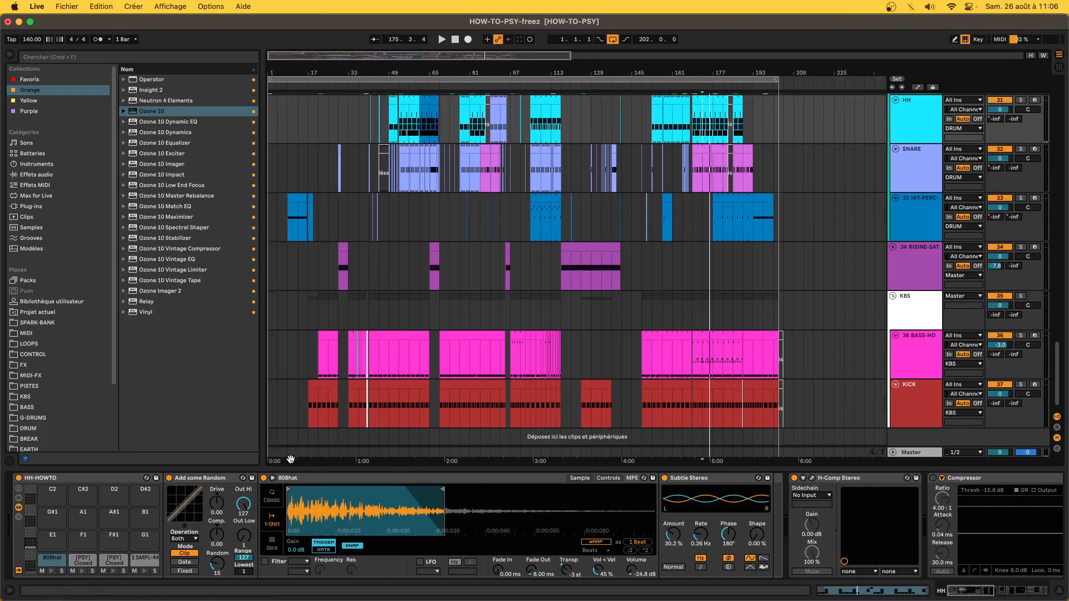
pyautogui.click(289, 453)
pyautogui.press('space')
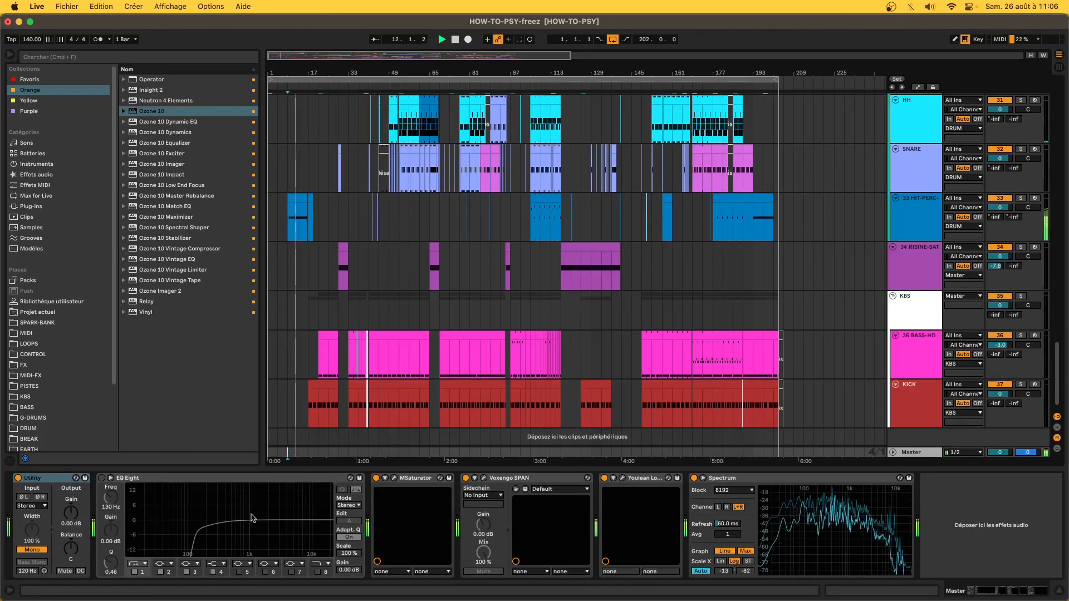
# Enable the Master's EQ Eight and boost its middle band by about 1.36 dB at 3.16 kHz during playback
pyautogui.click(101, 477)
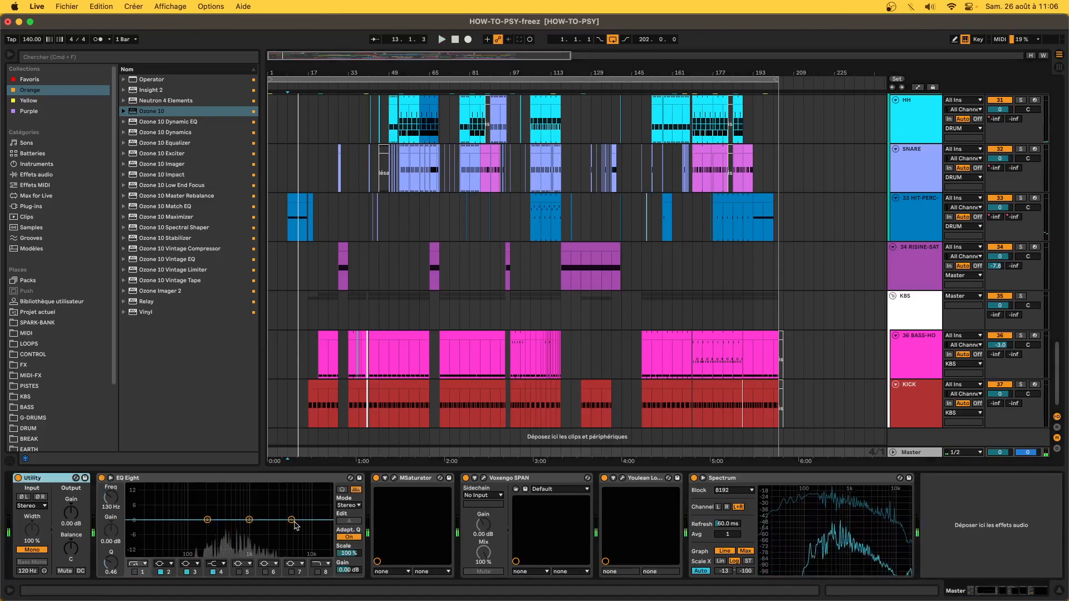
pyautogui.click(250, 520)
pyautogui.press('space')
pyautogui.moveTo(249, 520); pyautogui.dragTo(281, 519)
pyautogui.press('space')
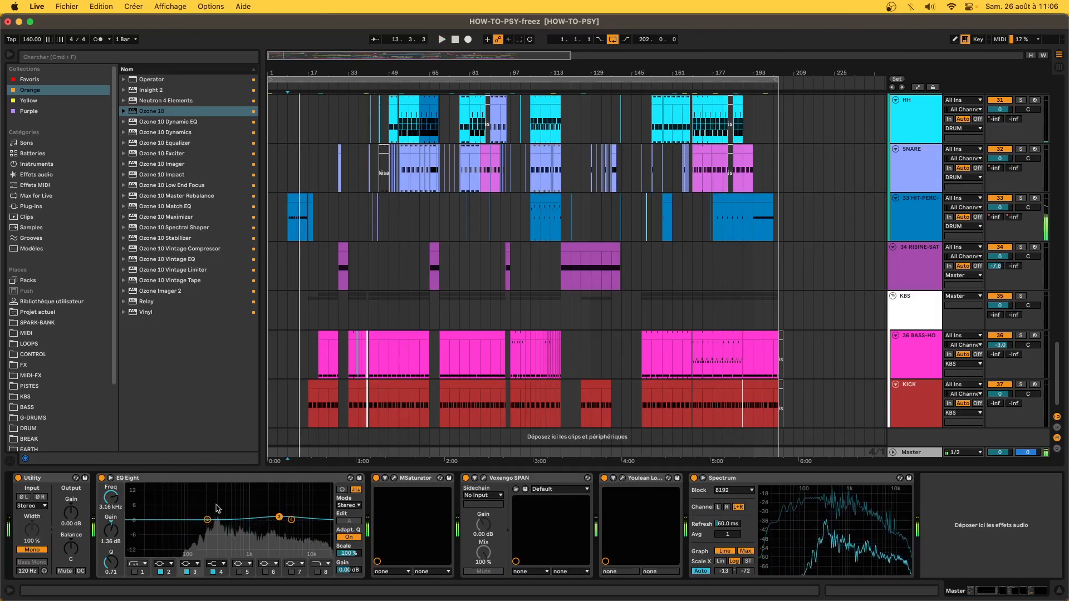
# Delete EQ Eight from the Master chain
pyautogui.click(160, 478)
pyautogui.press('Delete')
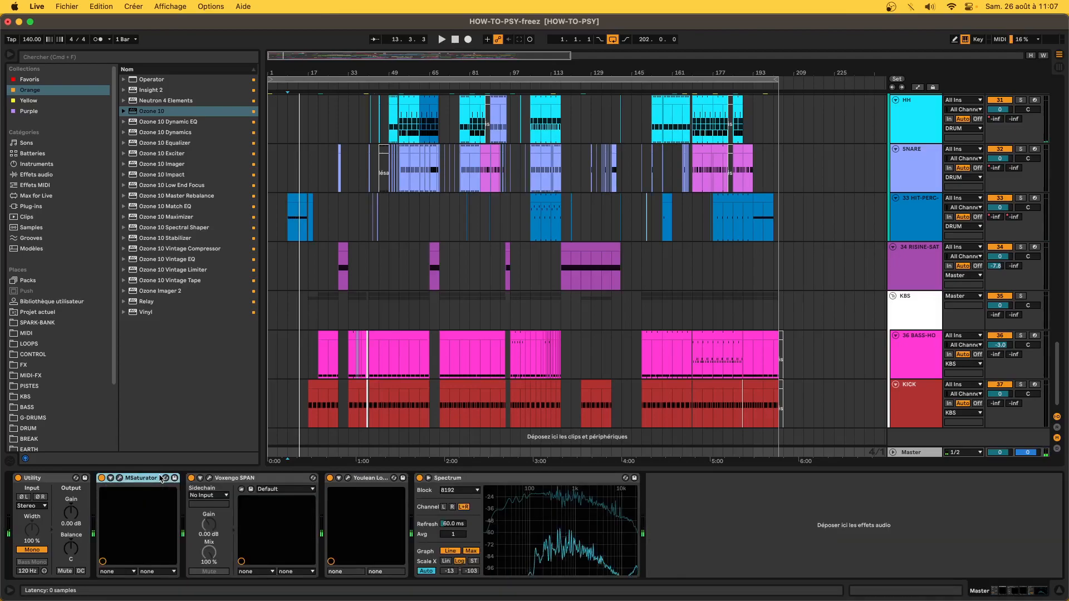
# Add Ozone 10 Equalizer to 3-Group ahead of its EQ Eight
pyautogui.scroll(15, 912, 268)
pyautogui.click(918, 259)
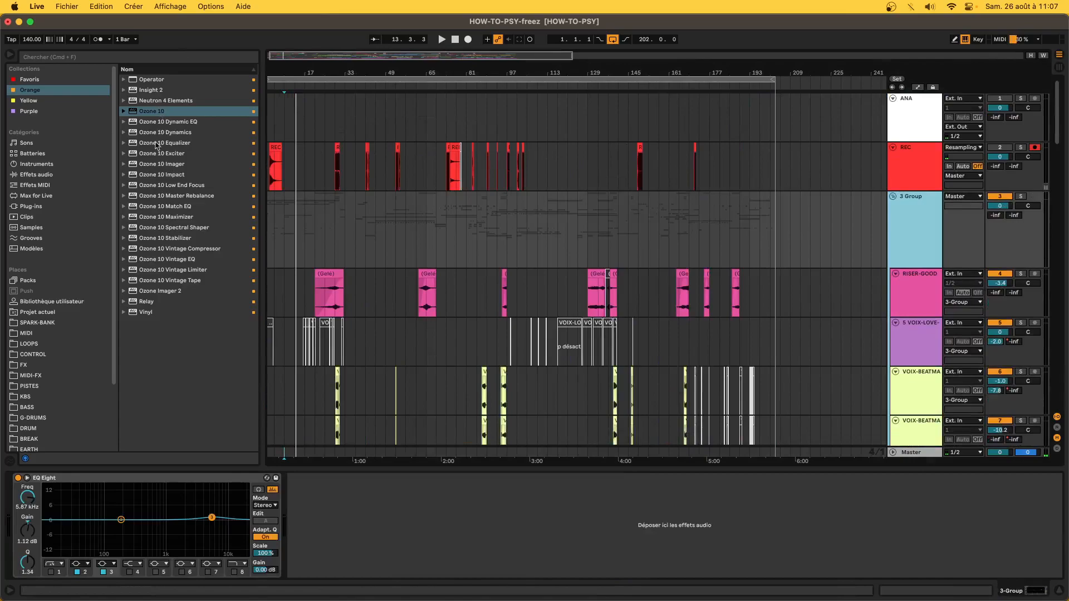
pyautogui.moveTo(155, 146); pyautogui.dragTo(66, 504)
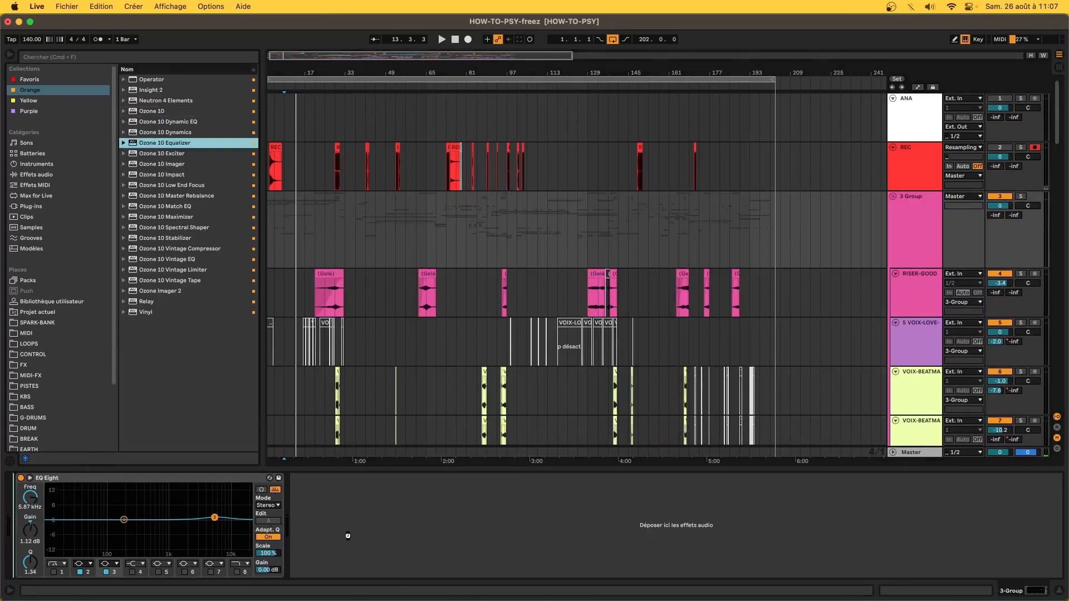
pyautogui.moveTo(331, 531); pyautogui.dragTo(295, 529)
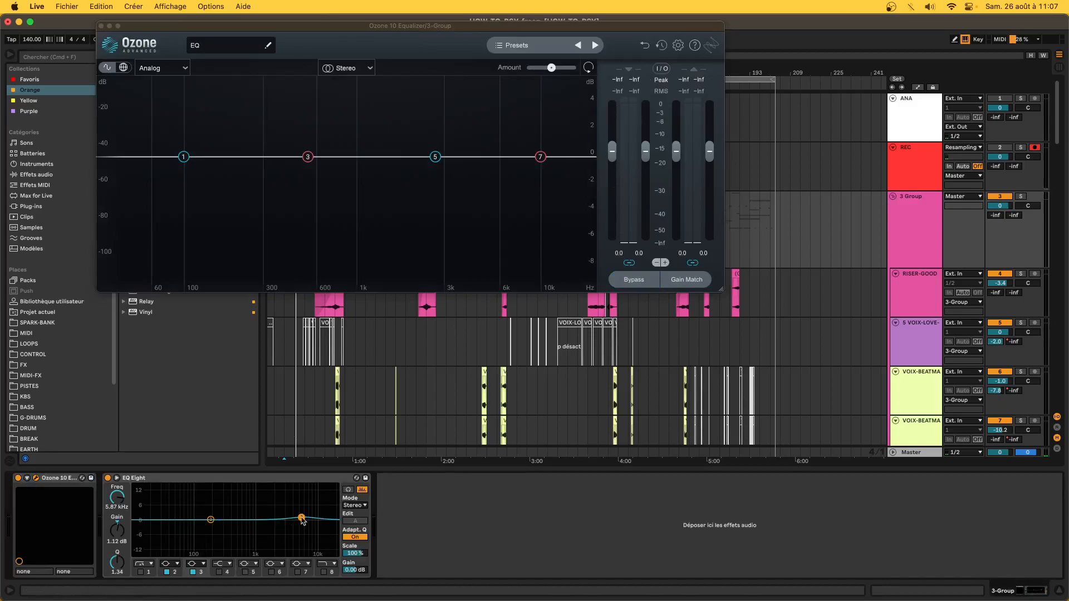
# Delete EQ Eight from 3-Group, keeping only Ozone 10 Equalizer in its chain
pyautogui.click(198, 478)
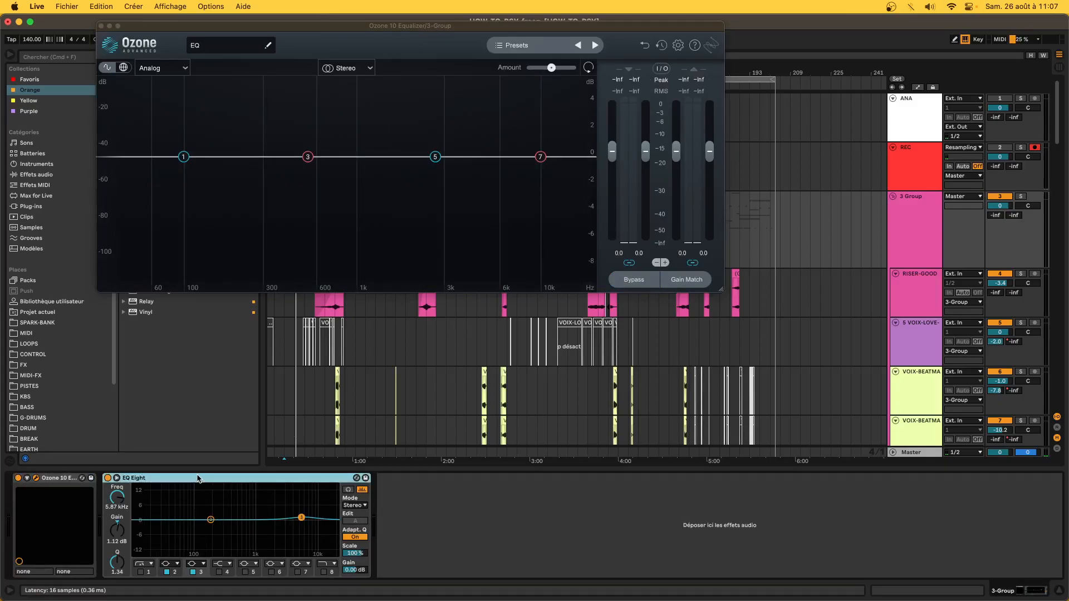
pyautogui.click(43, 478)
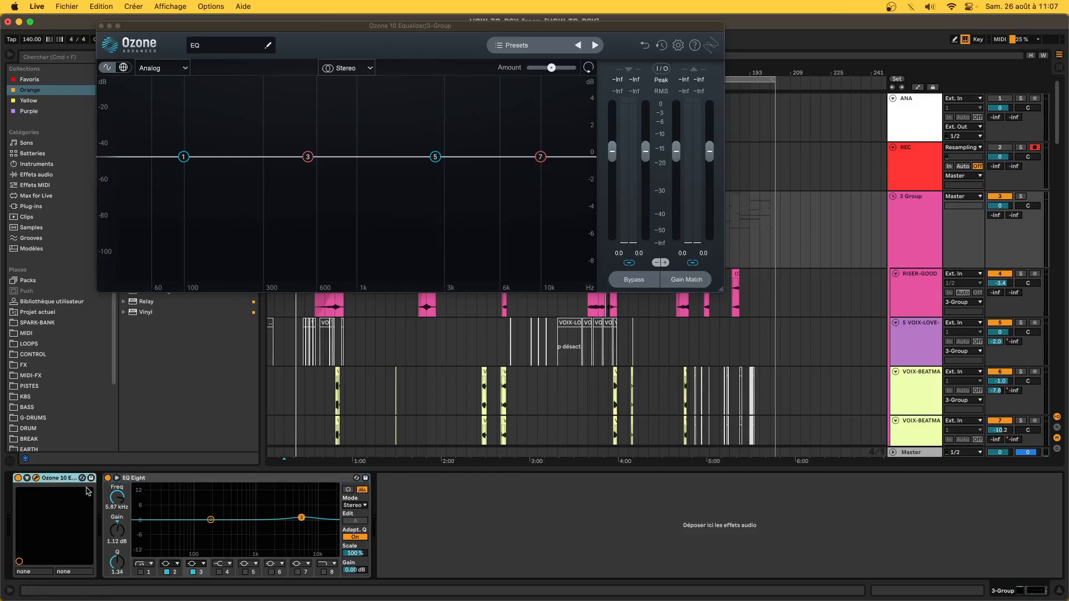
pyautogui.click(198, 478)
pyautogui.press('Delete')
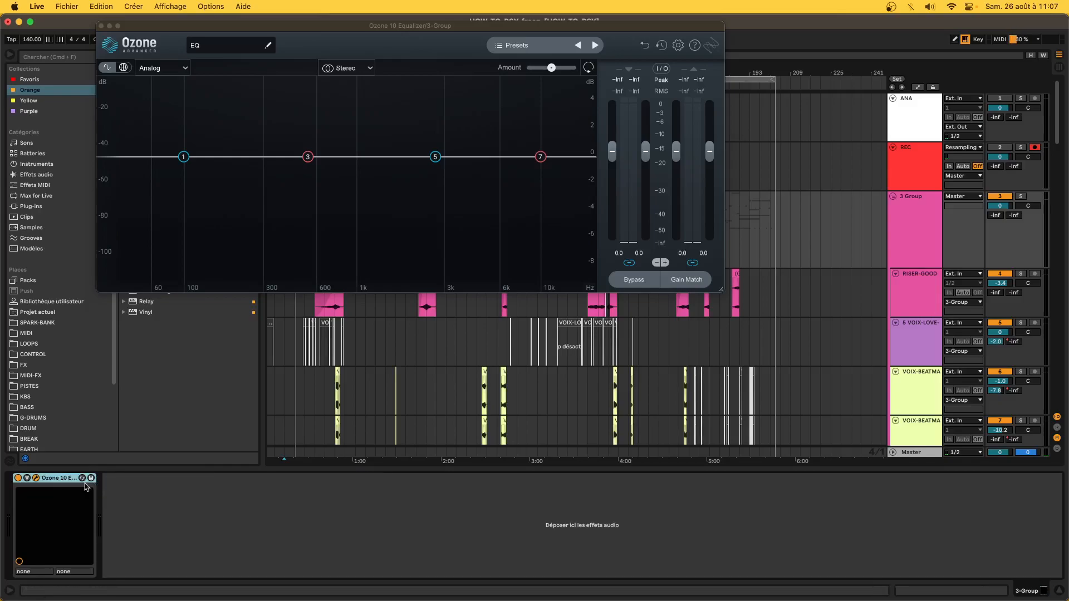
# In Ozone 10 Equalizer, lower band 7's frequency and set band 5 to a 1.4 dB bell boost at 5351 Hz
pyautogui.click(35, 478)
pyautogui.click(36, 478)
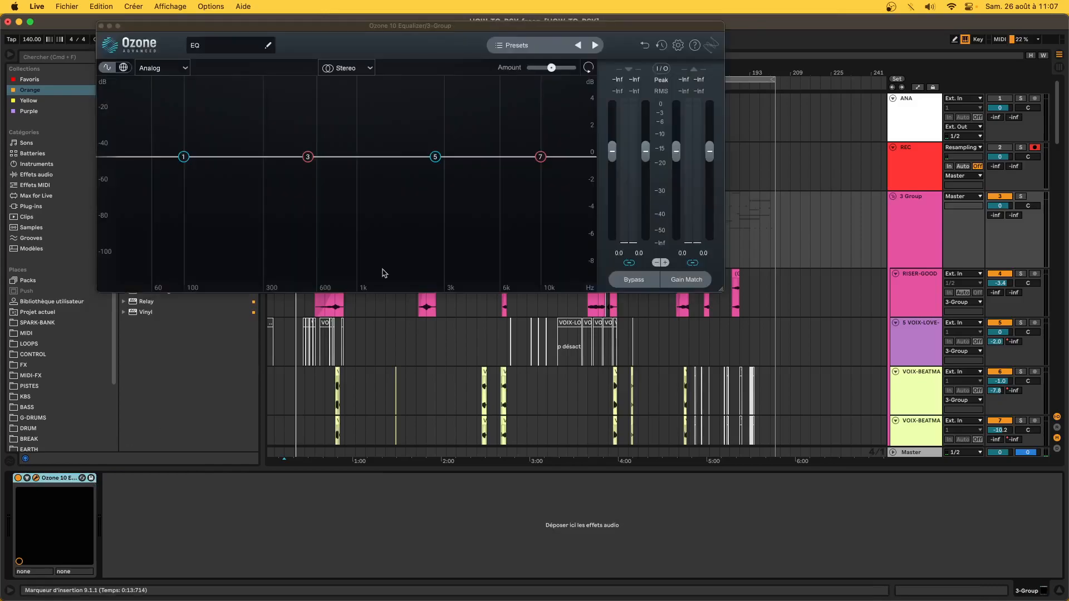
pyautogui.click(541, 157)
pyautogui.moveTo(540, 158); pyautogui.dragTo(523, 157)
pyautogui.moveTo(439, 157); pyautogui.dragTo(495, 148)
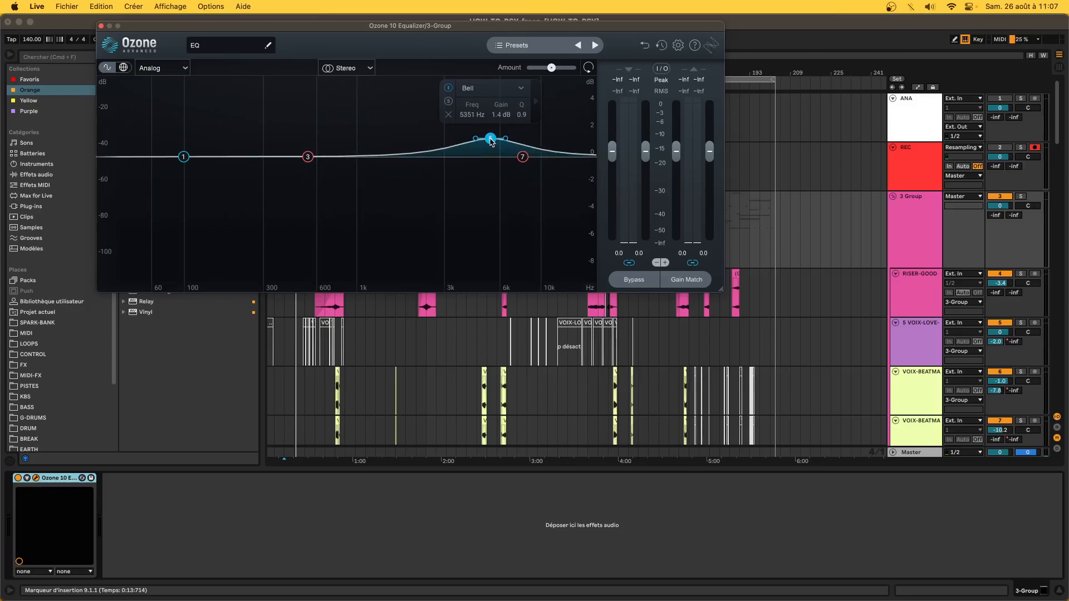
# During playback, reduce band 5's boost to 1.0 dB and set band 3 to a -1.0 dB bell cut at 440 Hz
pyautogui.press('space')
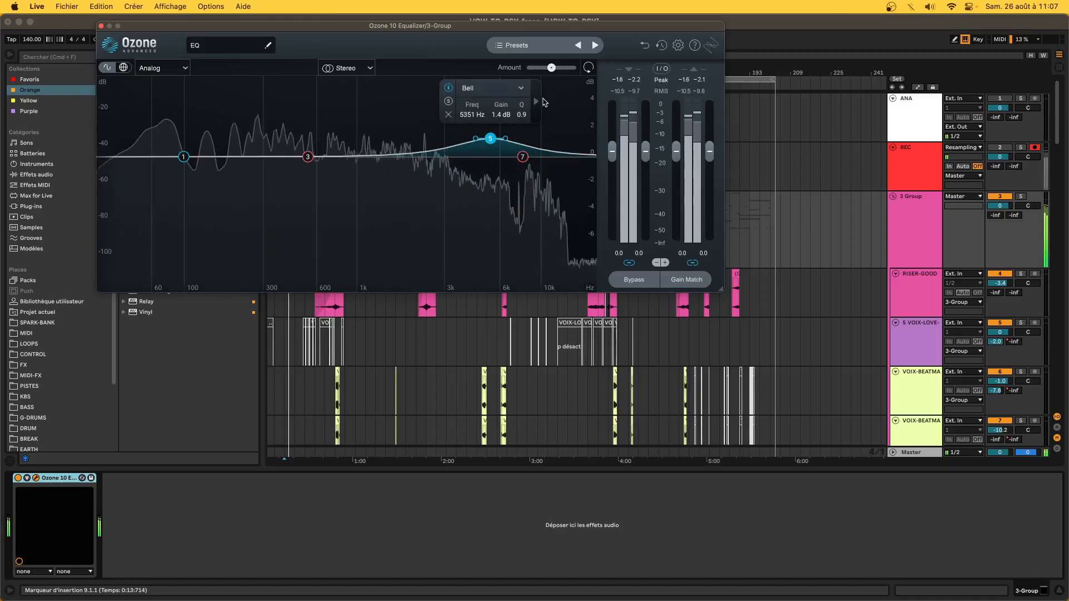
pyautogui.moveTo(490, 138); pyautogui.dragTo(491, 143)
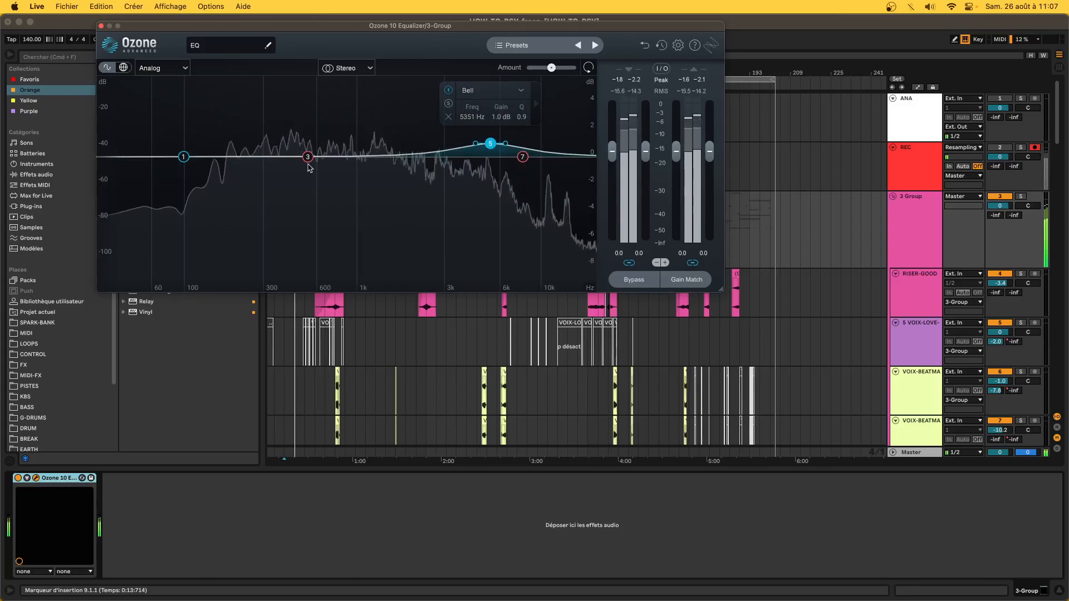
pyautogui.moveTo(308, 159)
pyautogui.mouseDown()
pyautogui.moveTo(285, 169)
pyautogui.moveTo(293, 175)
pyautogui.mouseUp()
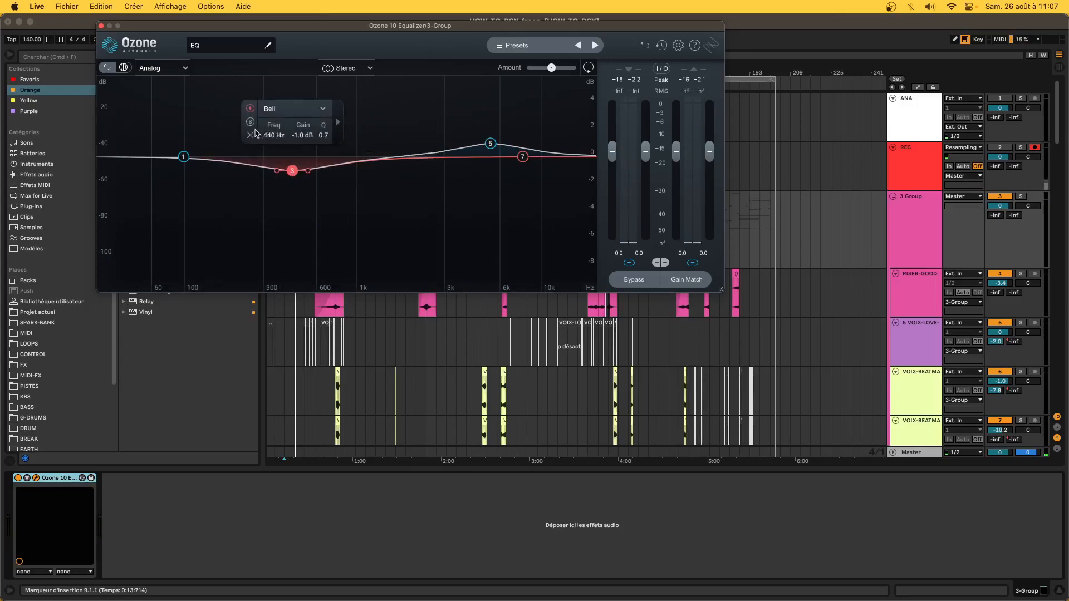
# Replace Ozone 10 Equalizer on 3-Group with Ozone 10 Dynamic EQ
pyautogui.click(283, 114)
pyautogui.click(279, 114)
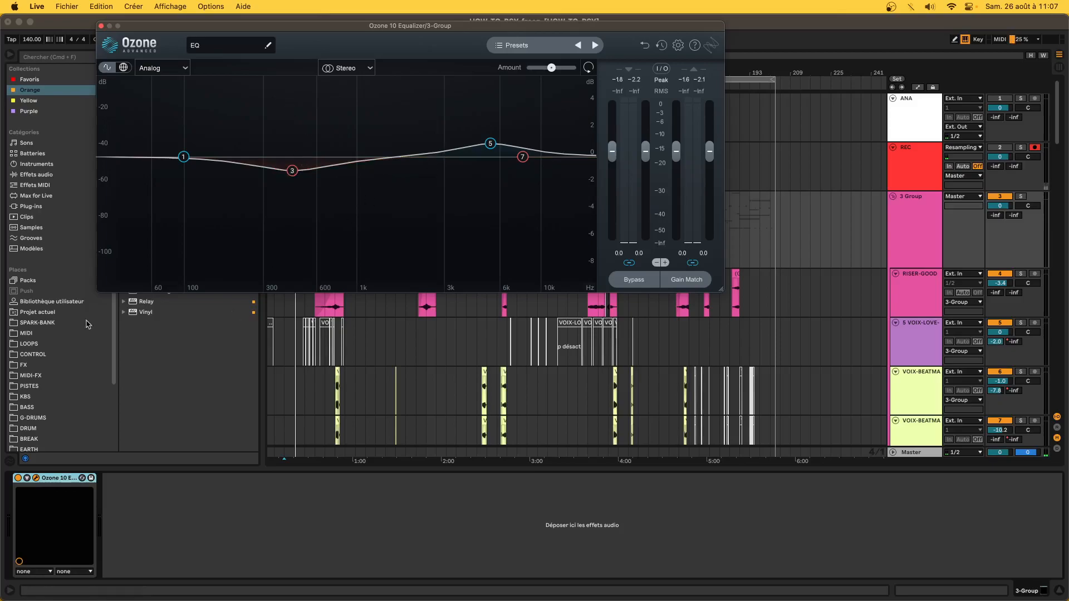
pyautogui.click(56, 475)
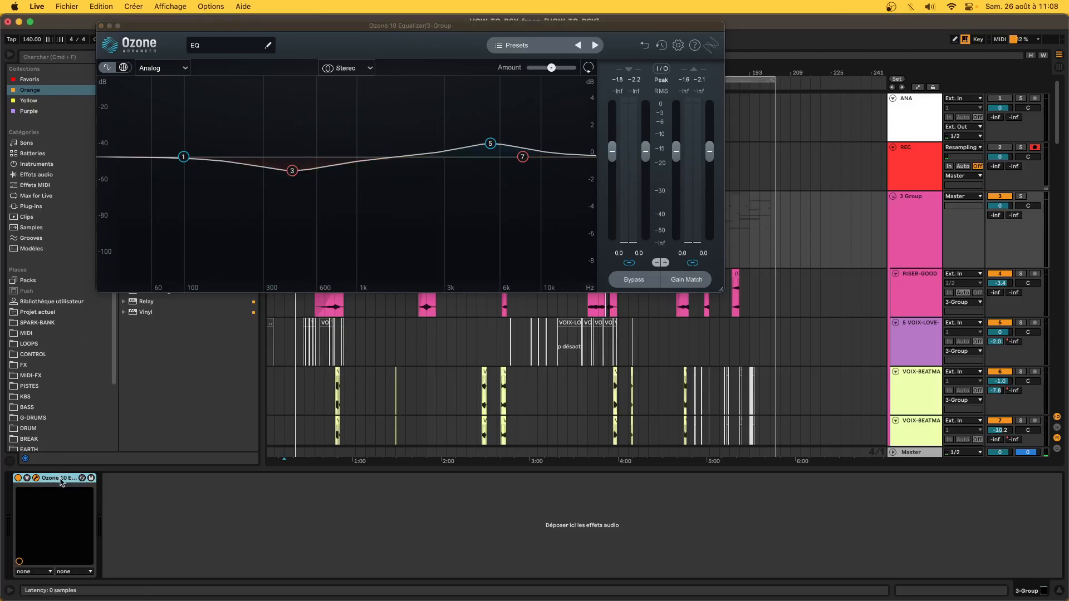
pyautogui.press('Delete')
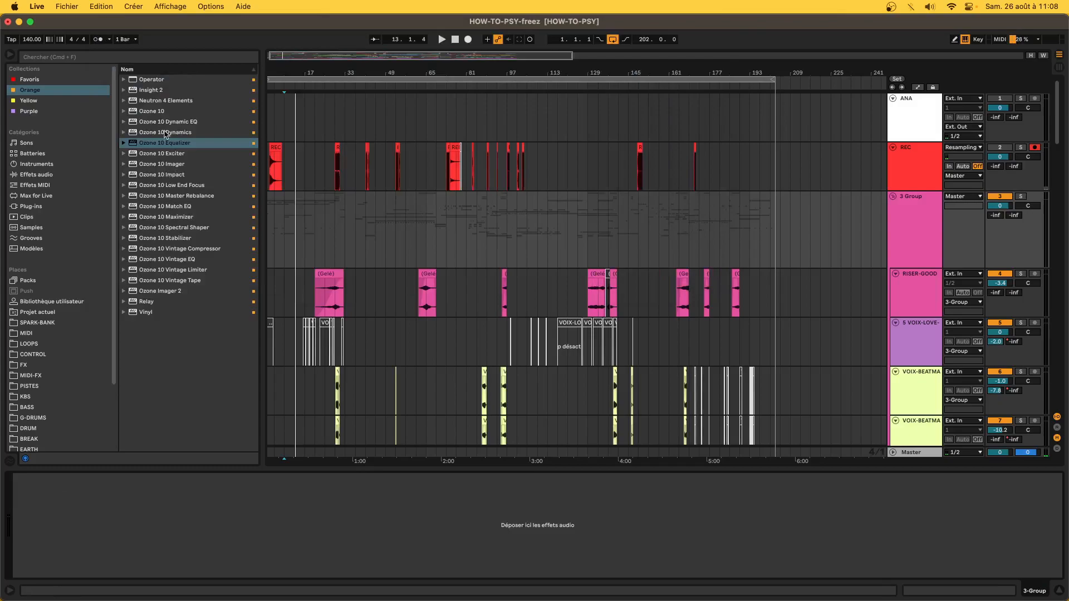
pyautogui.moveTo(163, 125); pyautogui.dragTo(164, 255)
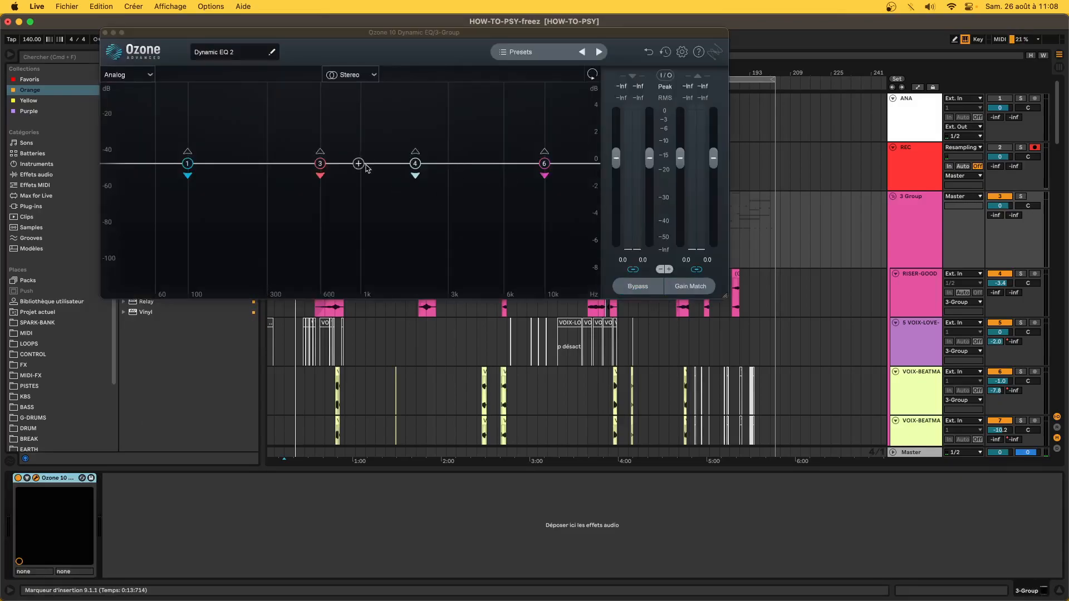
# In Ozone 10 Dynamic EQ, set band 4 to a 1.3 dB boost at 5255 Hz and pull band 3 into a cut near 422 Hz
pyautogui.moveTo(416, 170); pyautogui.dragTo(493, 148)
pyautogui.press('space')
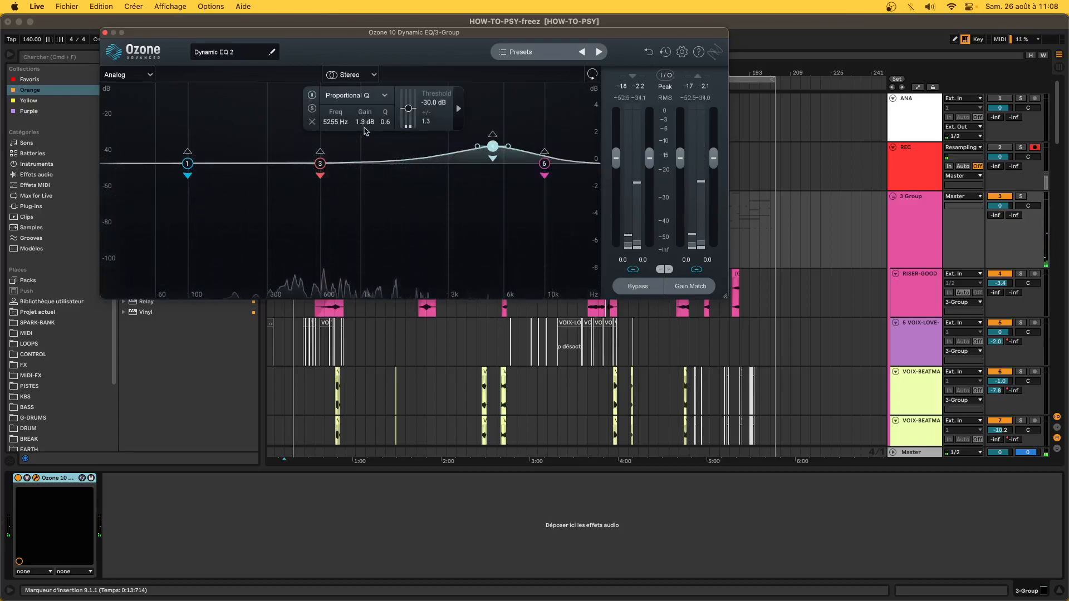
pyautogui.moveTo(323, 166); pyautogui.dragTo(296, 179)
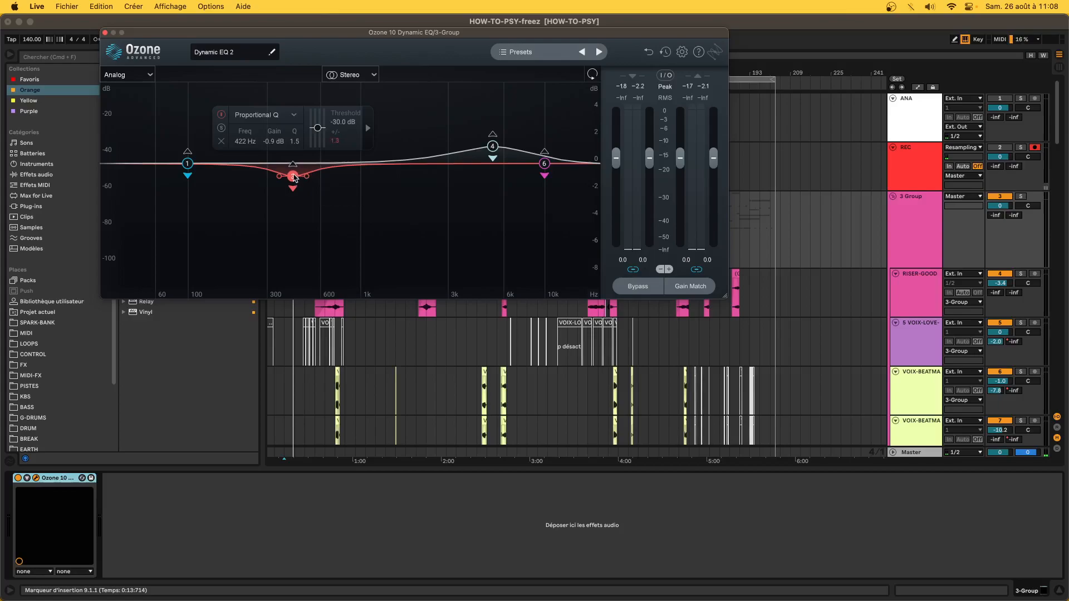
pyautogui.moveTo(294, 183); pyautogui.dragTo(307, 200)
# Play the arrangement from bar 169 and set band 3 of 3-Group's Dynamic EQ to -1.9 dB at 449 Hz
pyautogui.click(690, 457)
pyautogui.press('space')
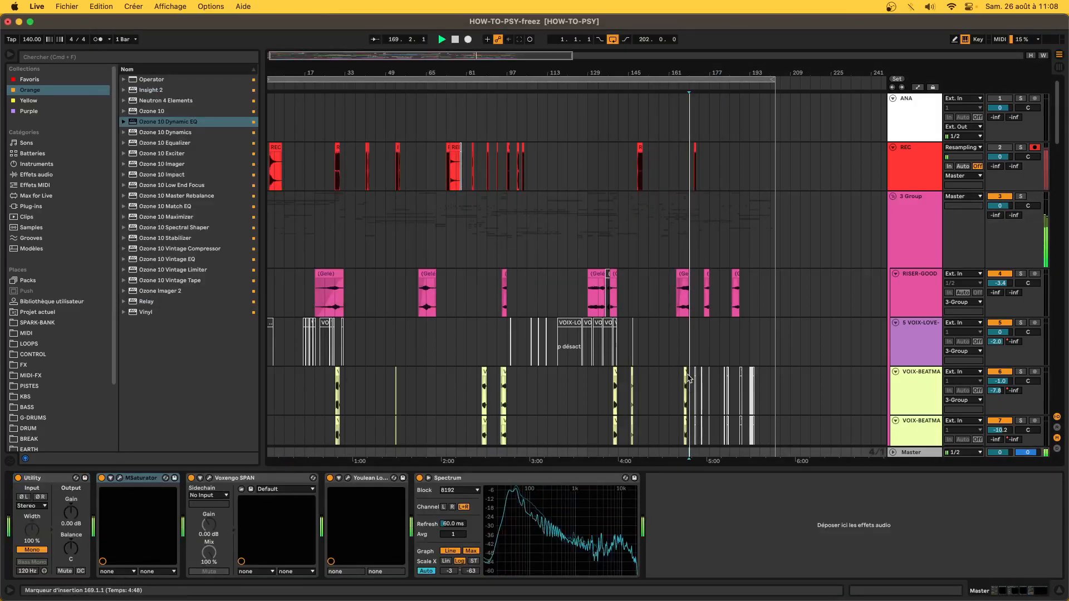
pyautogui.click(902, 246)
pyautogui.moveTo(306, 200)
pyautogui.mouseDown()
pyautogui.moveTo(305, 104)
pyautogui.moveTo(243, 80)
pyautogui.moveTo(326, 78)
pyautogui.moveTo(281, 206)
pyautogui.moveTo(299, 207)
pyautogui.moveTo(294, 176)
pyautogui.moveTo(316, 187)
pyautogui.moveTo(299, 192)
pyautogui.mouseUp()
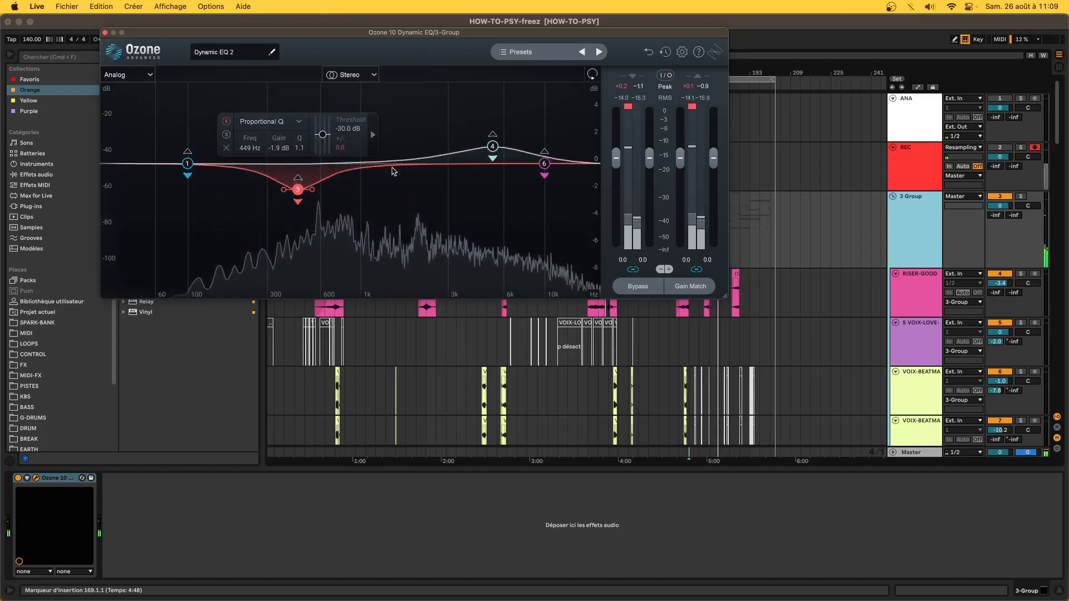
# Add a flat Dynamic EQ band at 2199 Hz and lower band 3's threshold to -56.9 dB during playback
pyautogui.click(391, 163)
pyautogui.moveTo(392, 165); pyautogui.dragTo(424, 163)
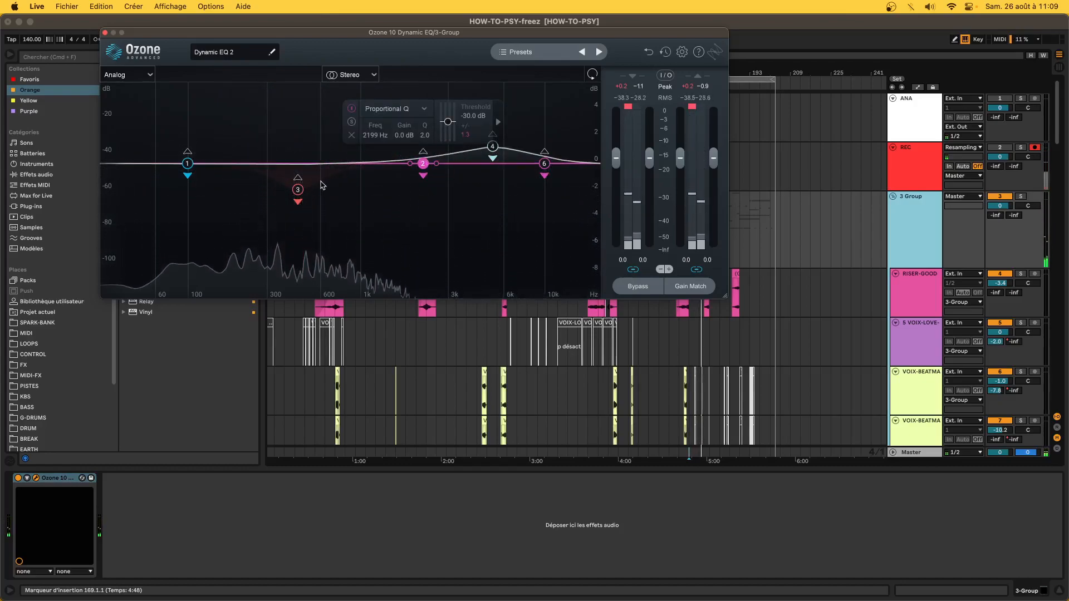
pyautogui.click(298, 189)
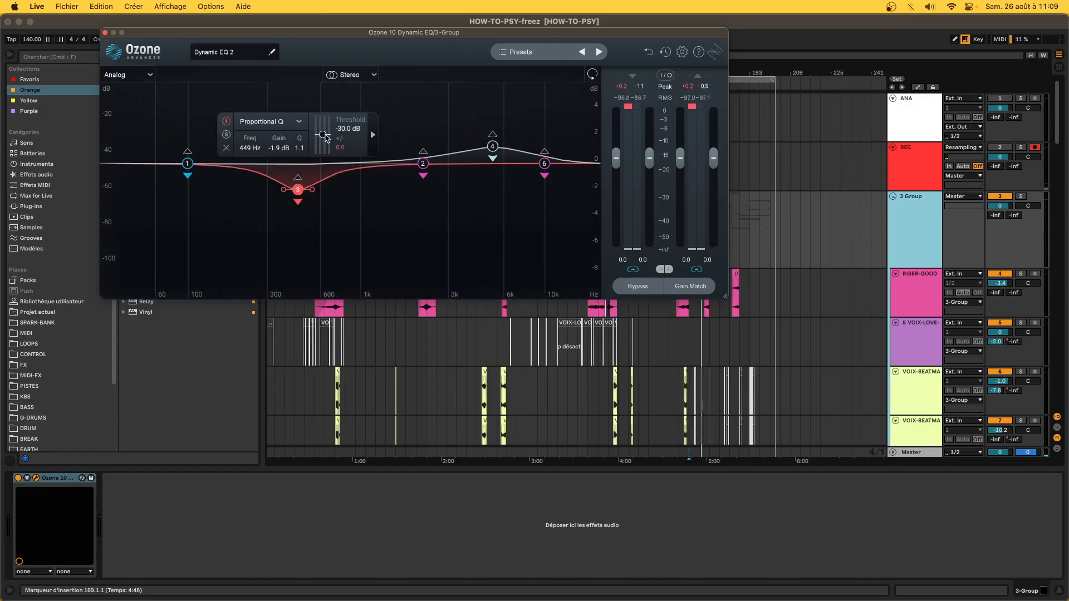
pyautogui.moveTo(325, 134); pyautogui.dragTo(326, 145)
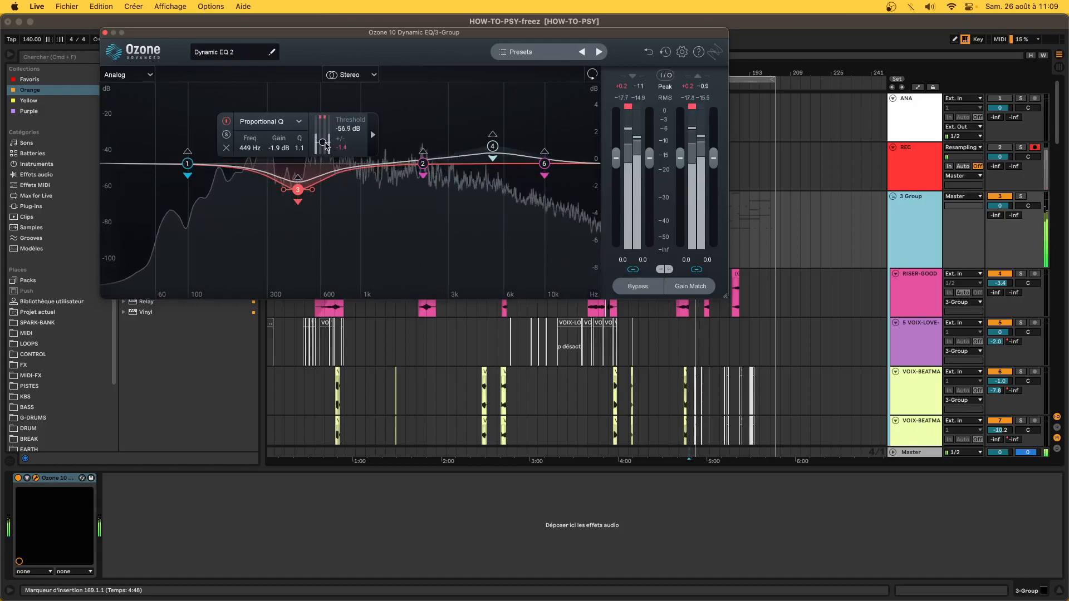
pyautogui.press('space')
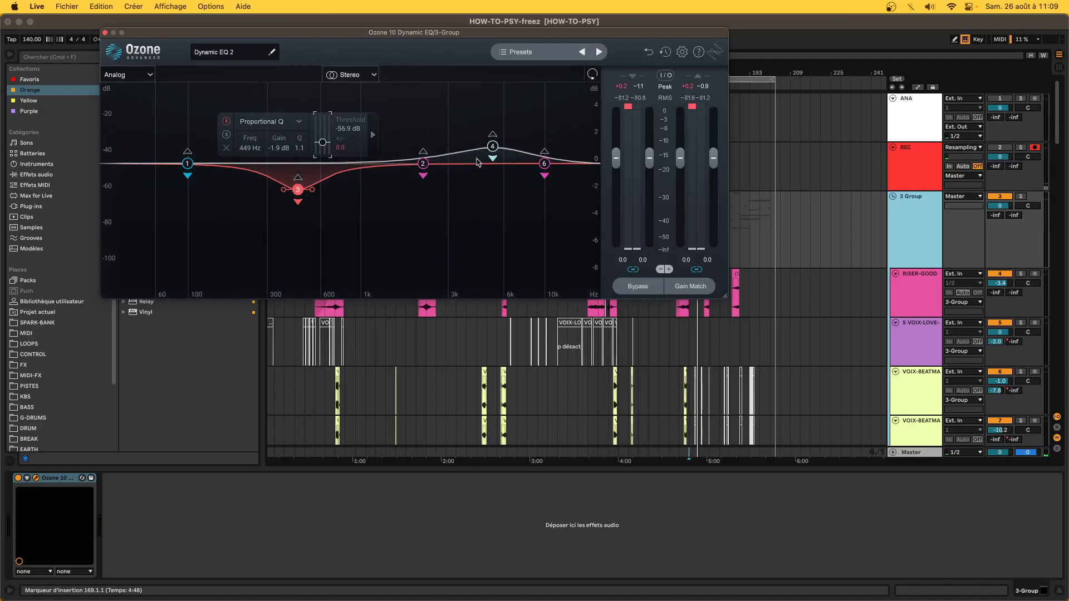
# Widen Dynamic EQ band 4 to a Q of 0.5, audition it, and move it to 5633 Hz
pyautogui.click(493, 152)
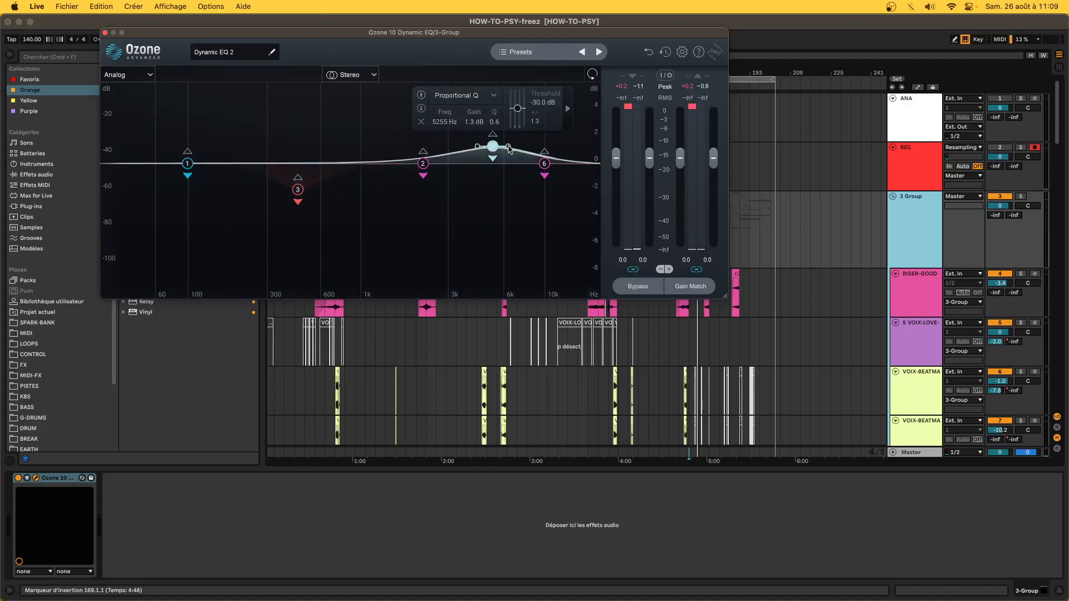
pyautogui.moveTo(509, 149); pyautogui.dragTo(510, 149)
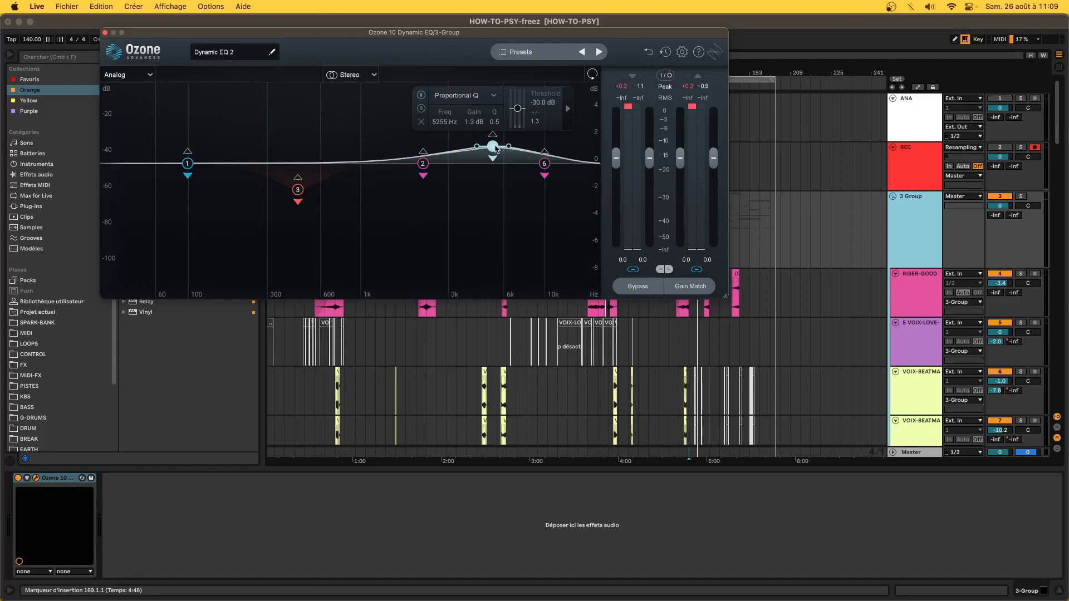
pyautogui.press('space')
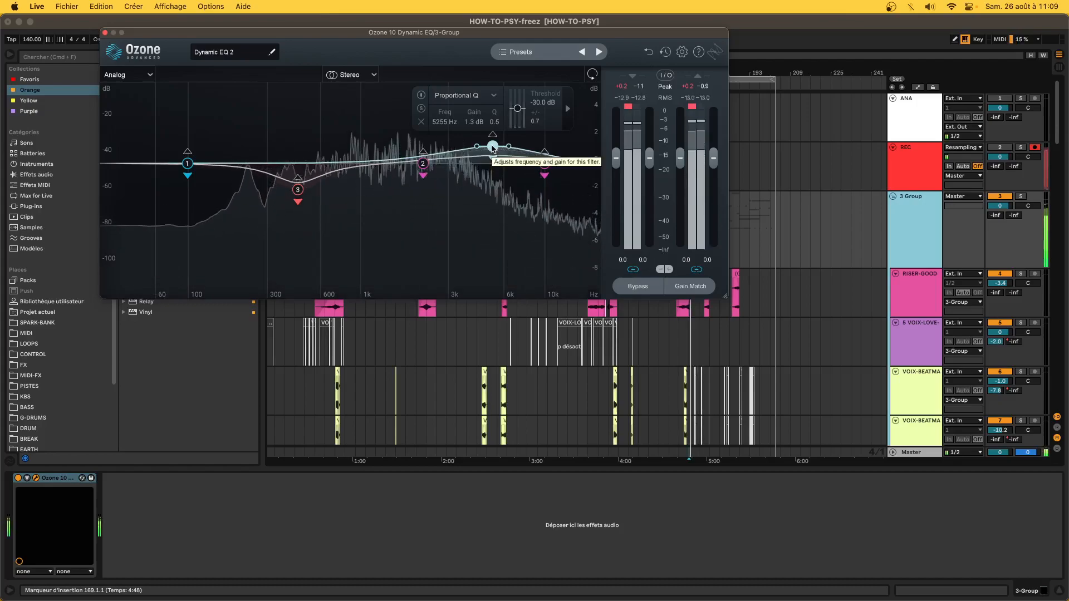
pyautogui.press('space')
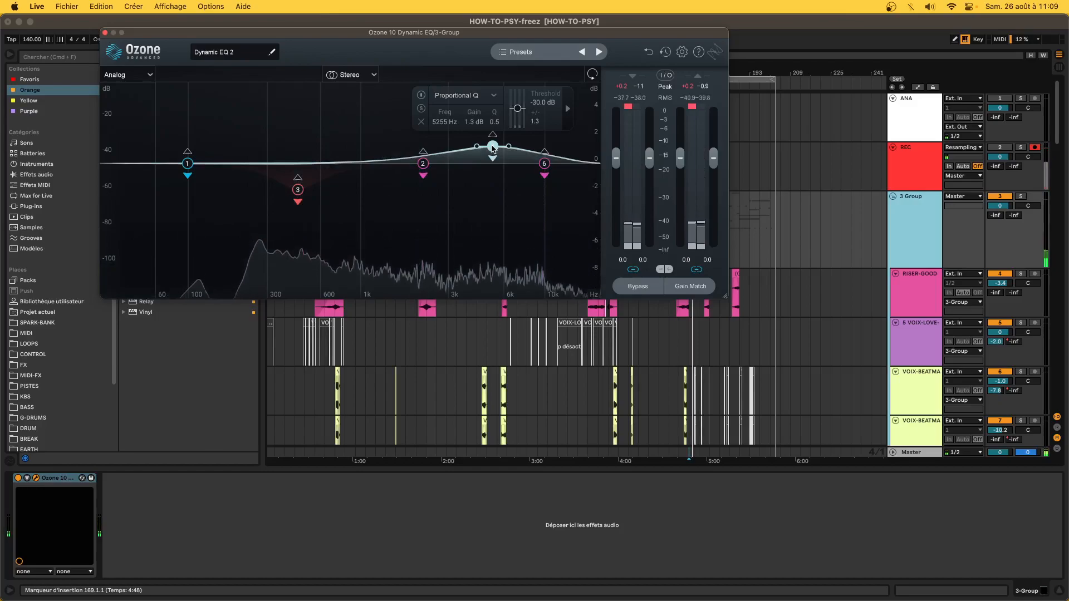
pyautogui.moveTo(493, 148); pyautogui.dragTo(499, 148)
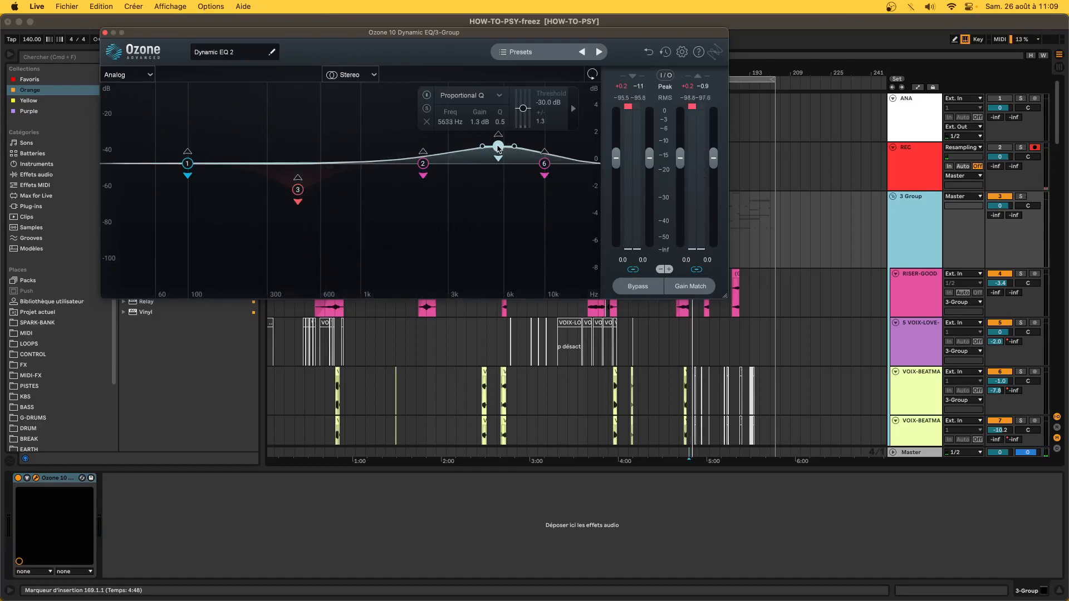
# Close the Dynamic EQ window and switch off Utility on the Master track
pyautogui.click(105, 33)
pyautogui.click(938, 456)
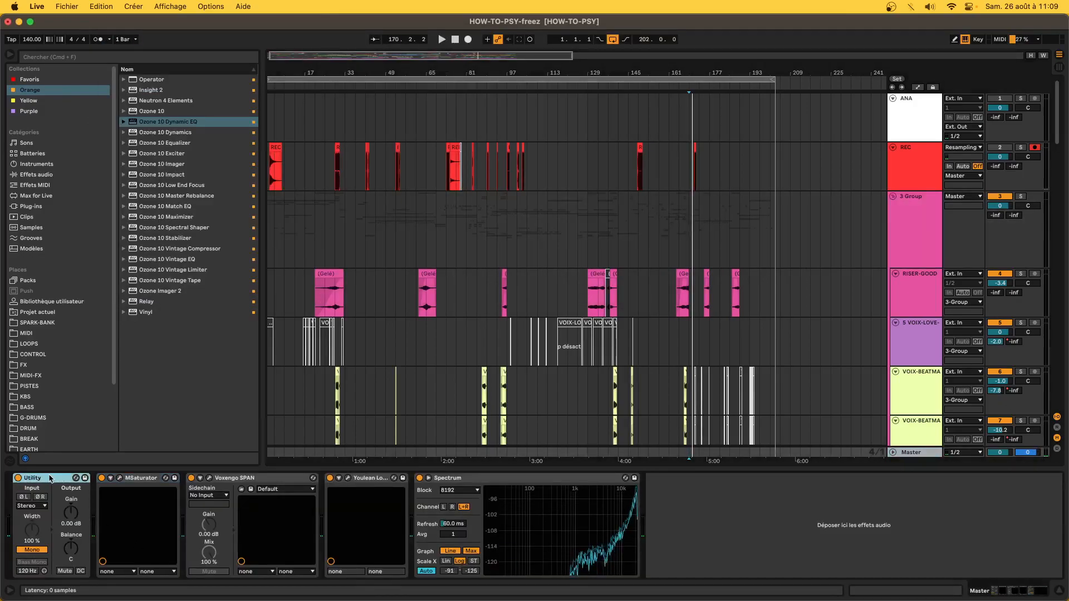
pyautogui.click(18, 479)
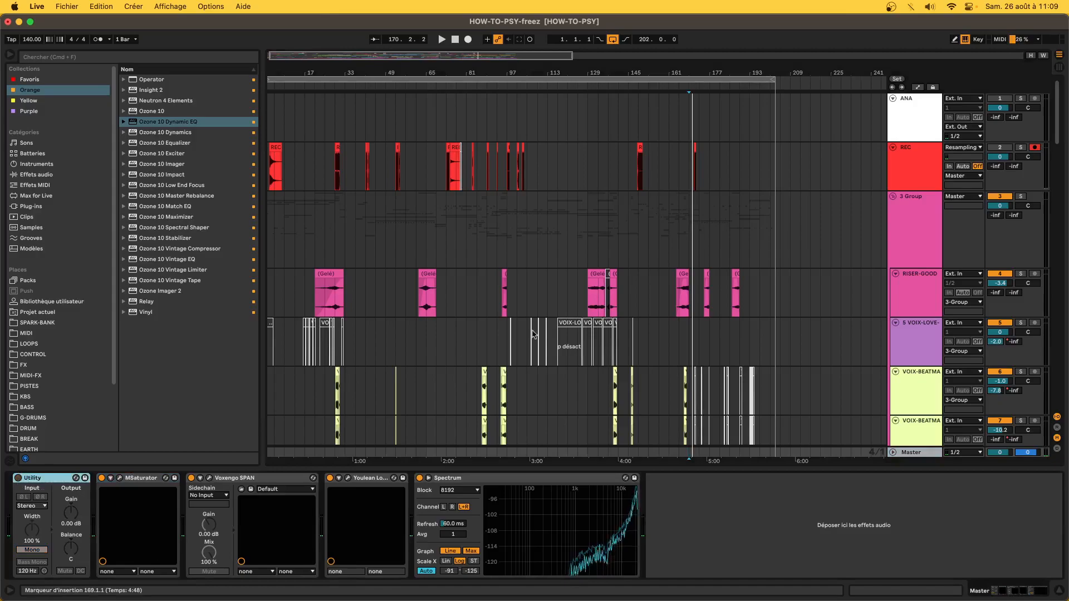
# Solo the HH track and play it from its clip at bar 169 with its device chain shown
pyautogui.scroll(-15, 643, 414)
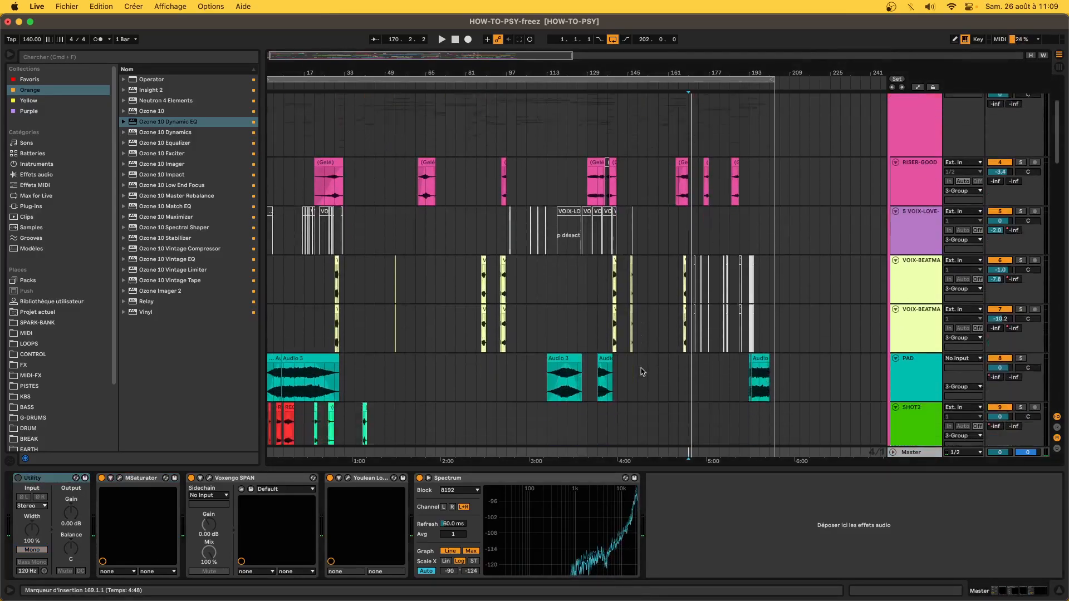
pyautogui.scroll(-20, 596, 365)
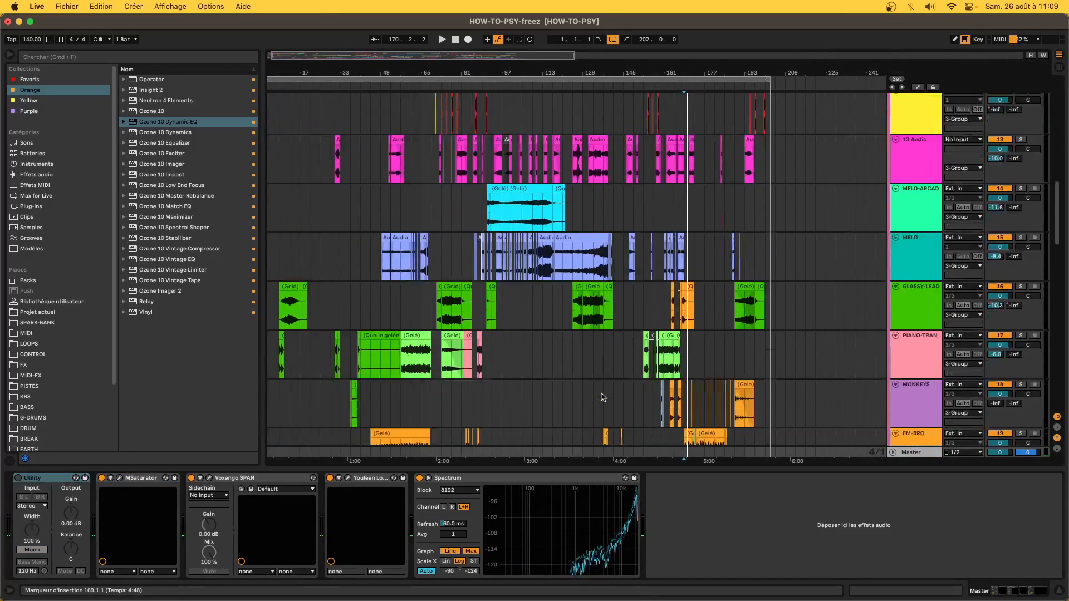
pyautogui.scroll(-5, 597, 365)
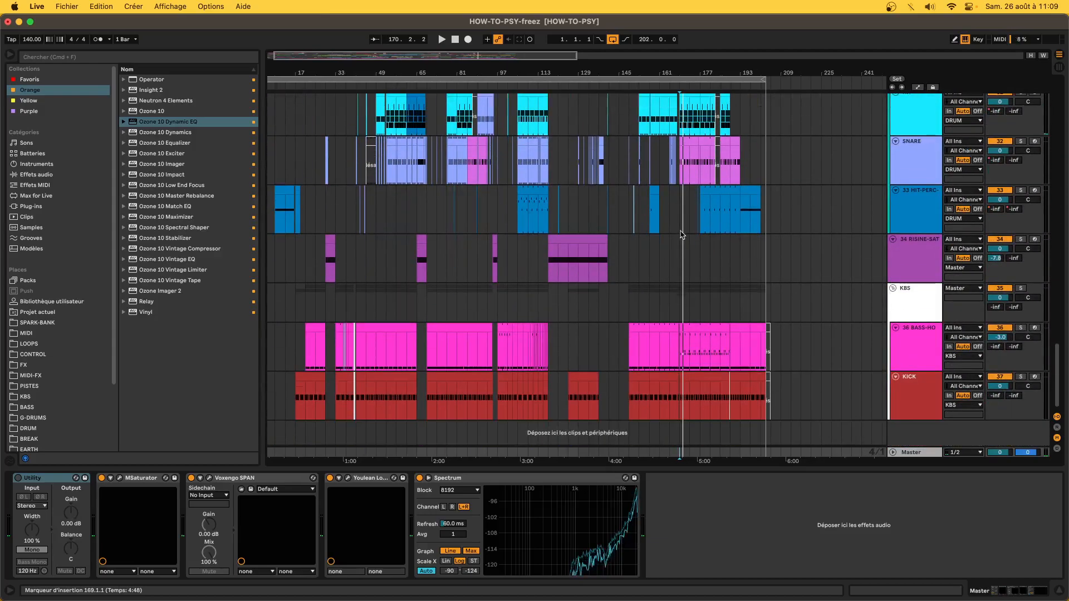
pyautogui.scroll(6, 648, 235)
pyautogui.click(647, 235)
pyautogui.moveTo(648, 236); pyautogui.dragTo(640, 220)
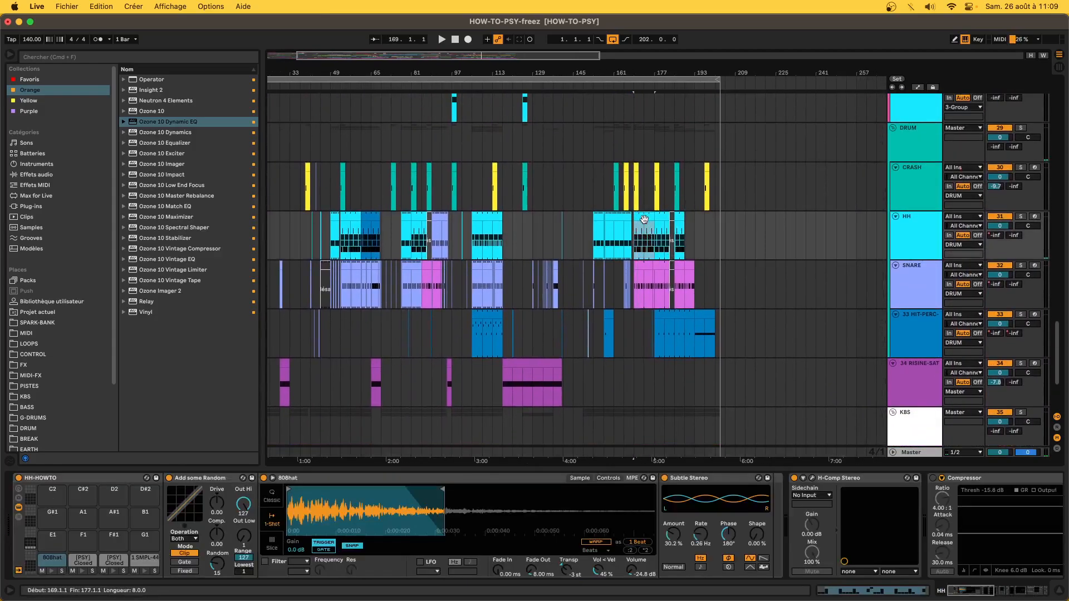
pyautogui.hscroll(3, 787, 536)
pyautogui.hscroll(2, 787, 536)
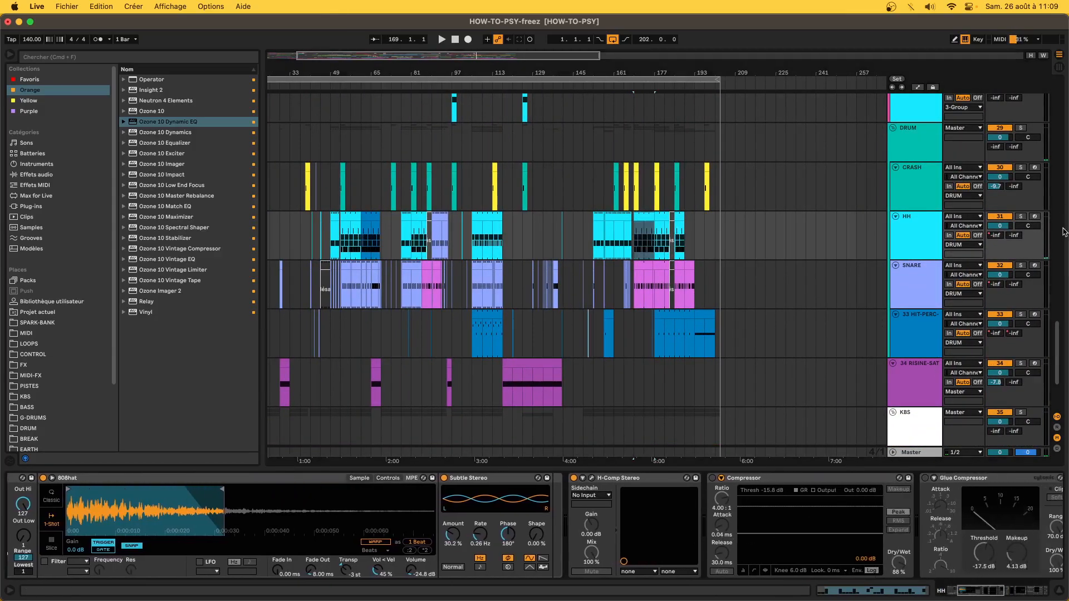
pyautogui.click(1021, 216)
pyautogui.press('space')
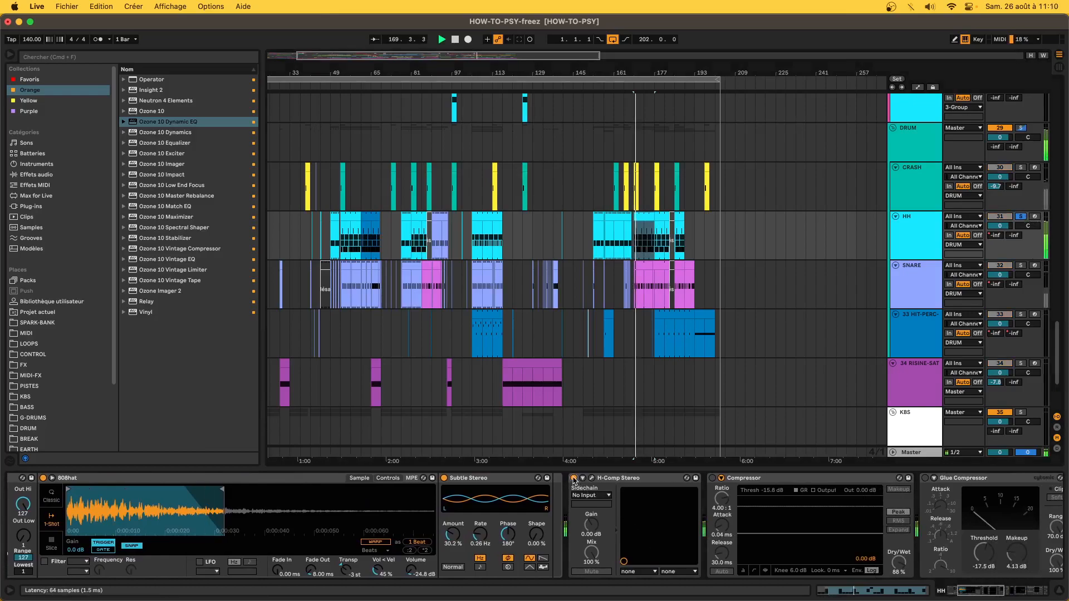
# Compare the HH track with and without H-Comp Stereo by toggling the device during playback
pyautogui.click(574, 479)
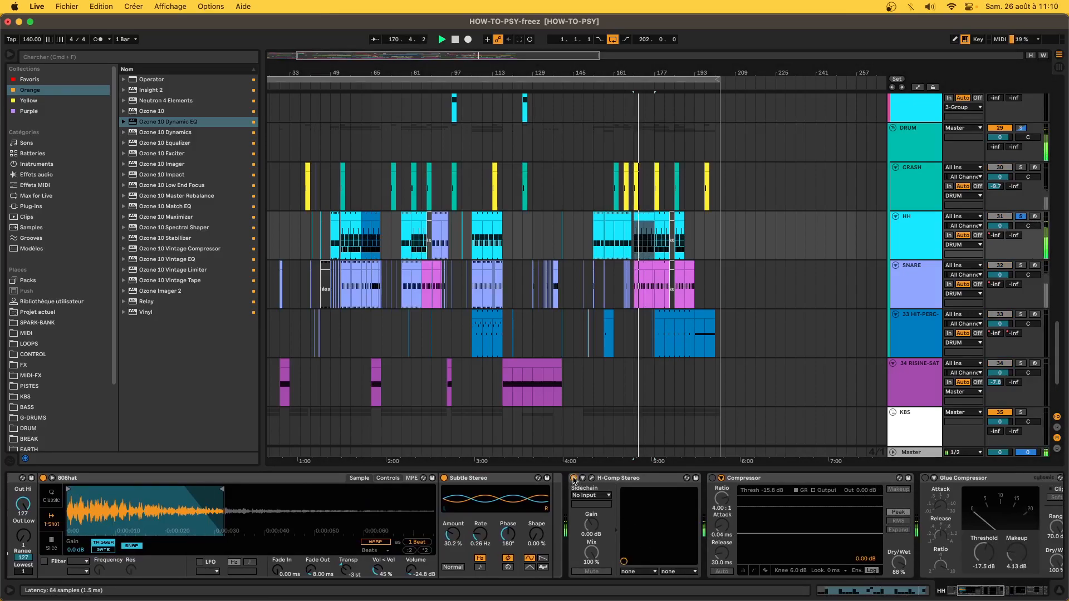
pyautogui.click(574, 478)
pyautogui.click(574, 478)
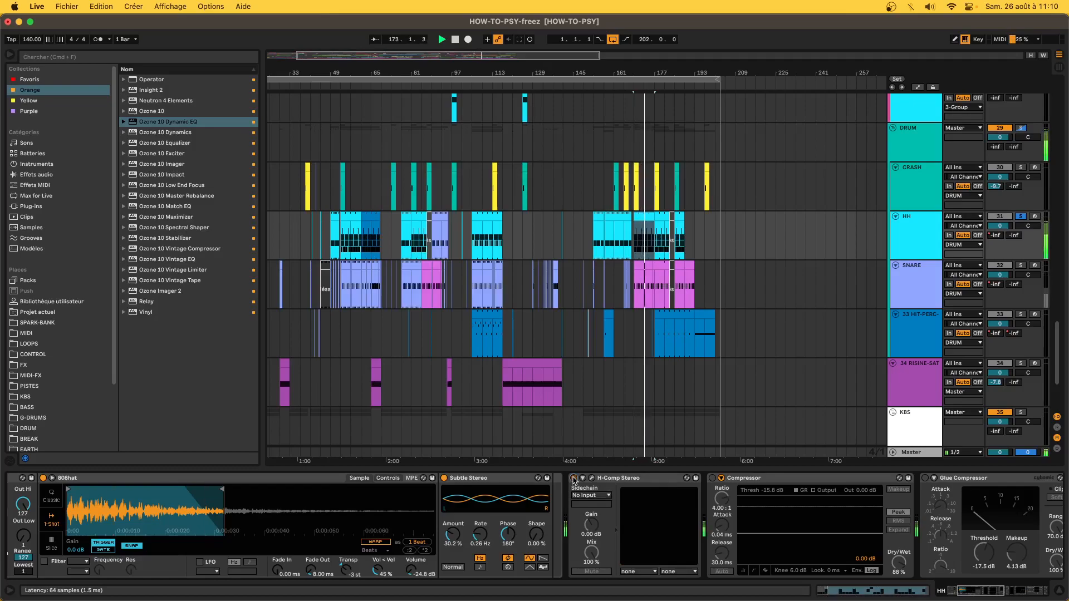
pyautogui.click(574, 478)
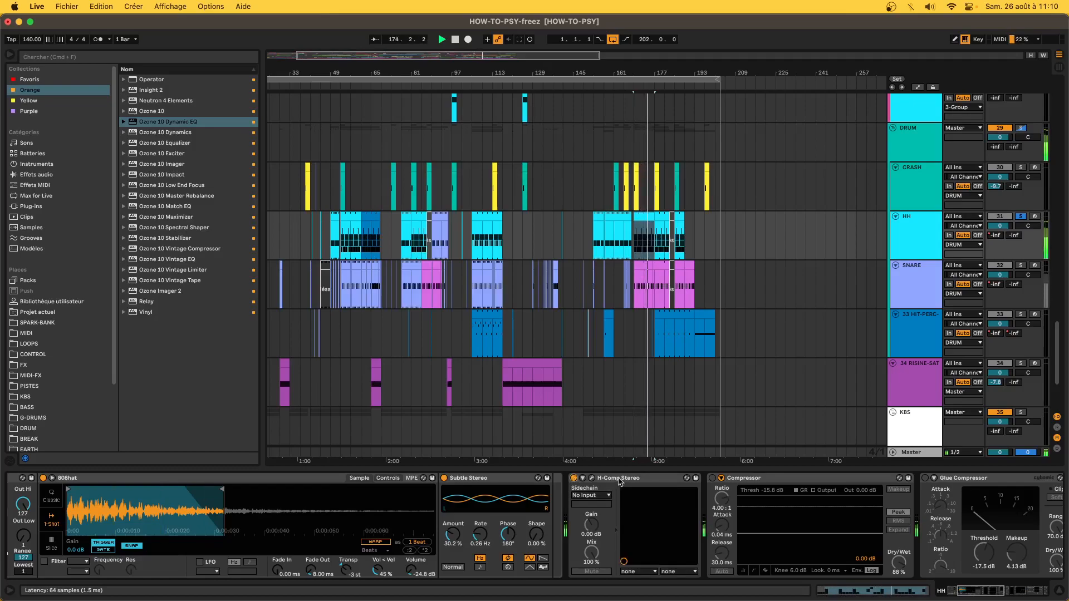
# Stop playback and delete H-Comp Stereo from the HH track's device chain
pyautogui.click(620, 479)
pyautogui.press('space')
pyautogui.press('Delete')
# Enable the Compressor on the HH track and lower its threshold to -24.1 dB during playback
pyautogui.click(574, 478)
pyautogui.press('space')
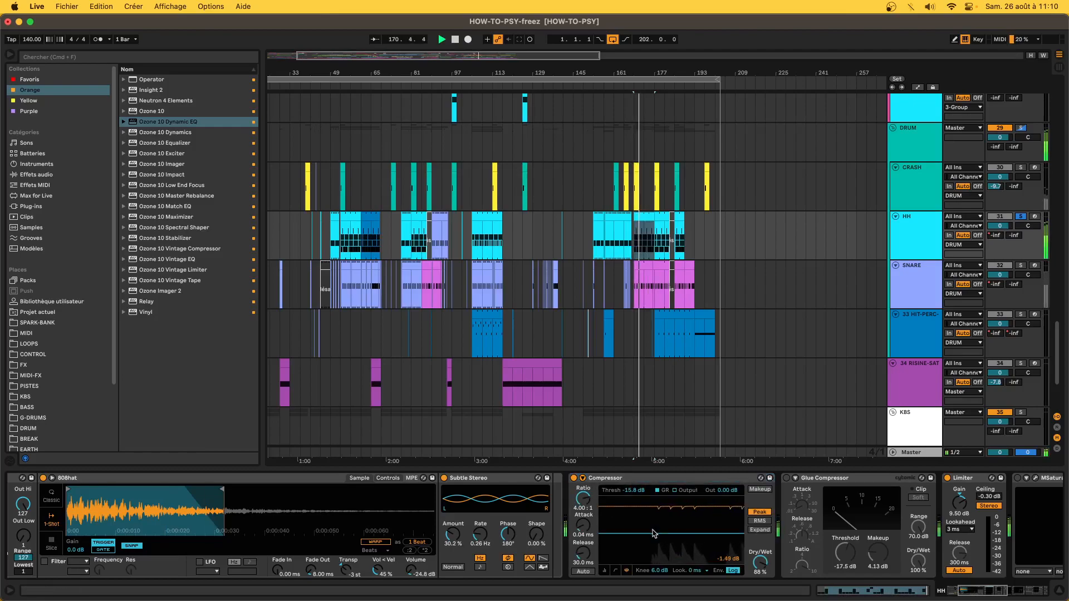
pyautogui.moveTo(653, 533); pyautogui.dragTo(653, 544)
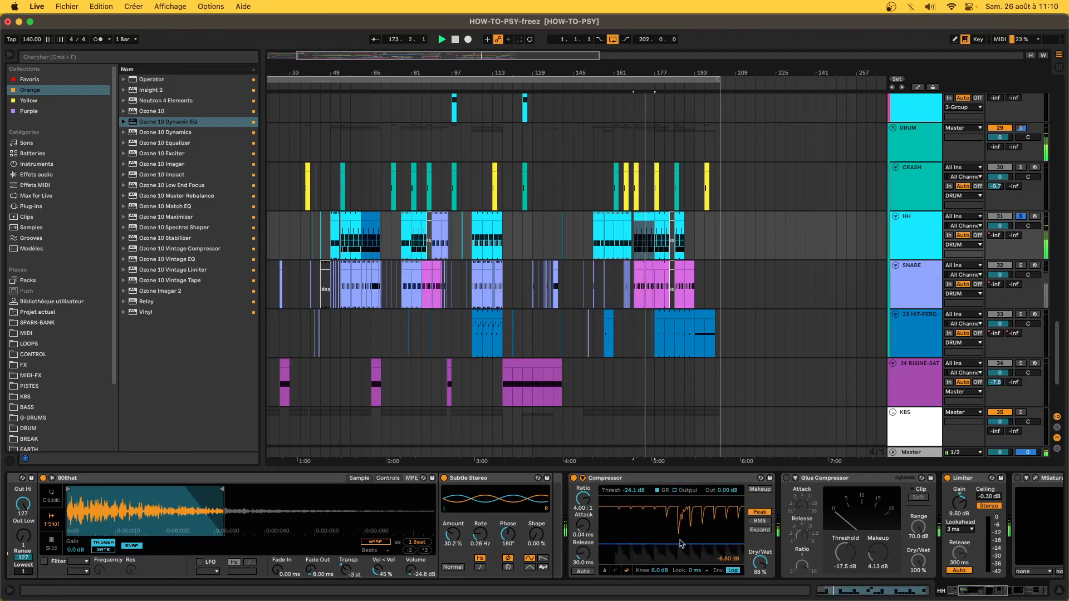
# Show the Compressor's transfer curve and set its attack to 0.08 ms and Dry/Wet to 30 %, auditioning the HH track
pyautogui.click(616, 571)
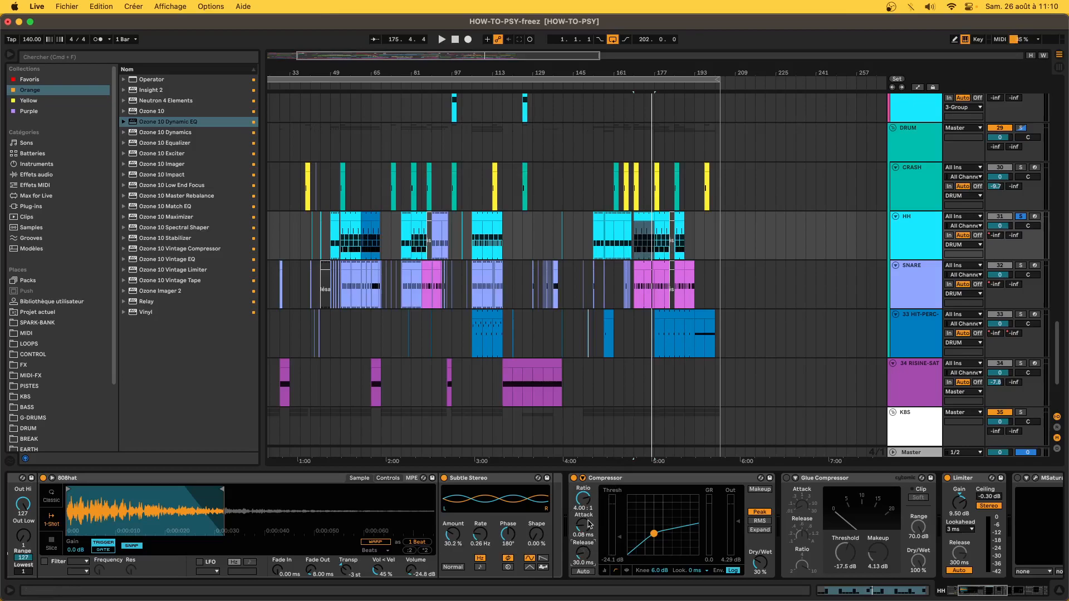
pyautogui.press('space')
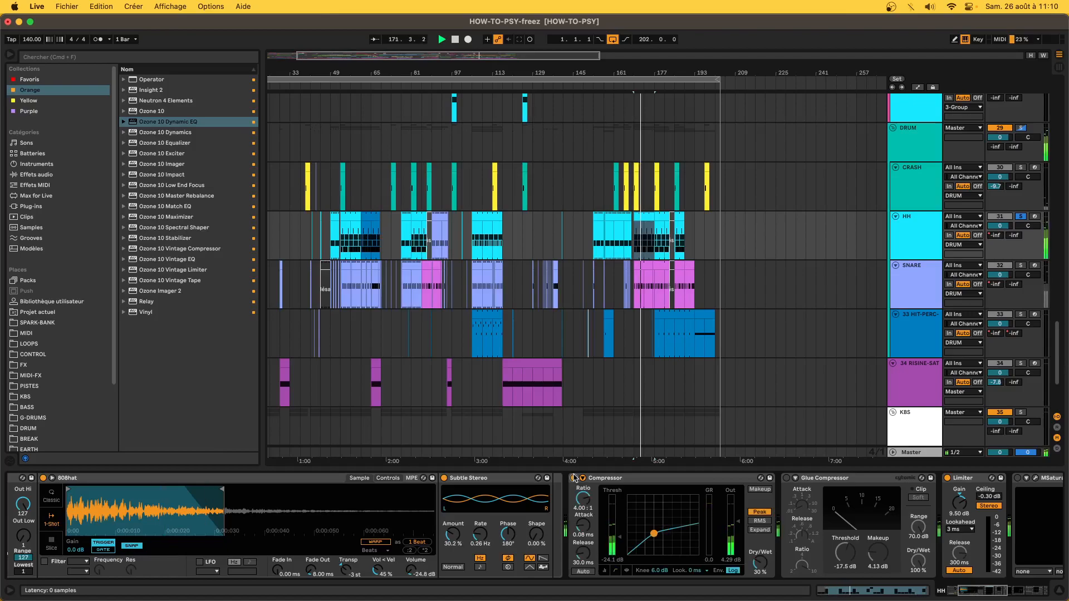
pyautogui.press('space')
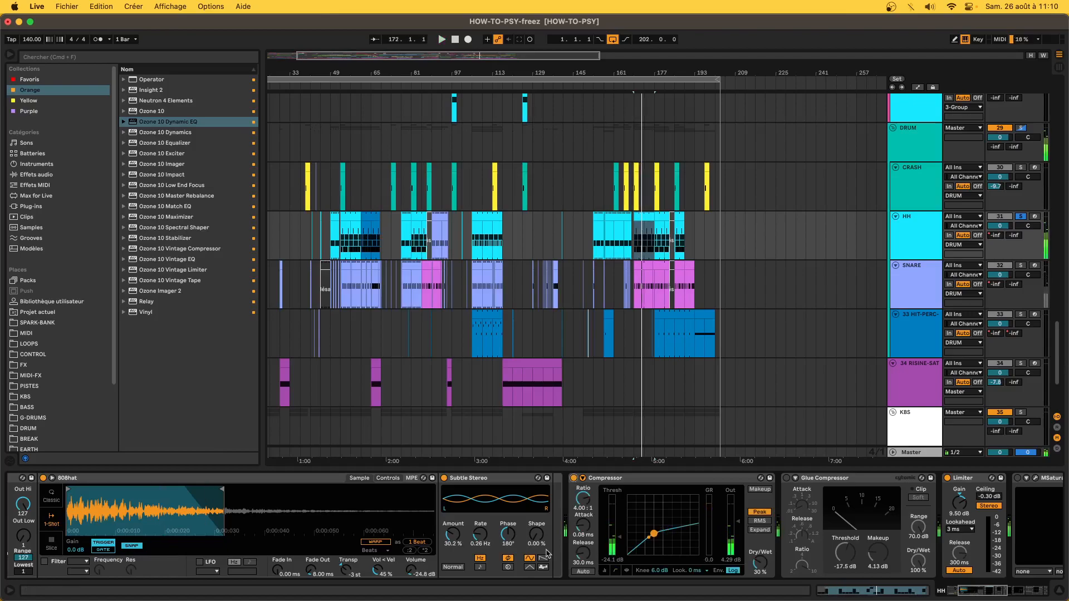
# Delete Glue Compressor from the HH track and display the rest of its device chain
pyautogui.click(832, 486)
pyautogui.press('Delete')
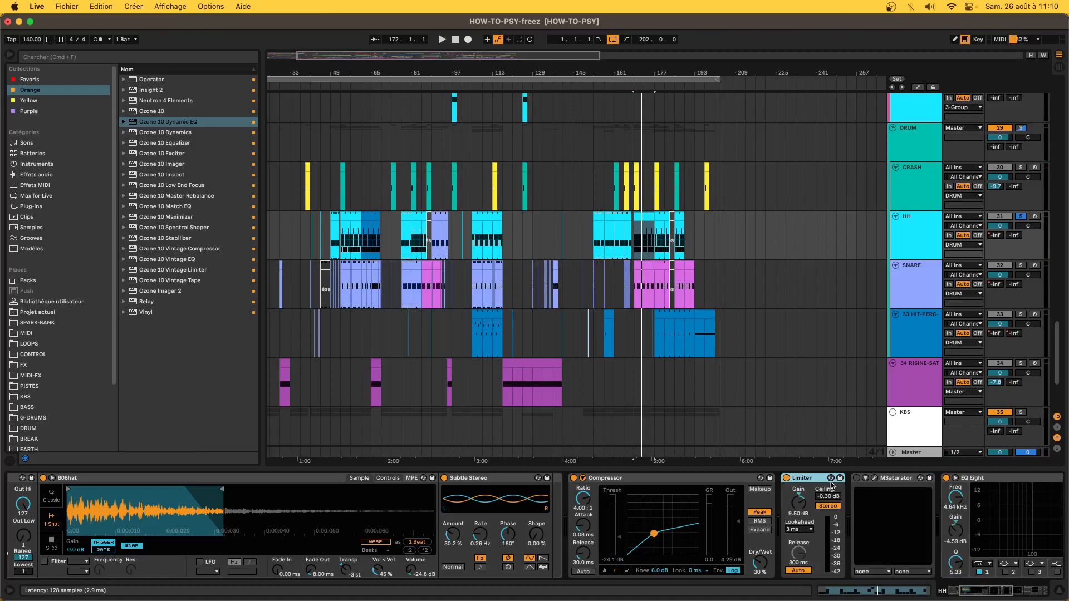
pyautogui.hscroll(10, 686, 515)
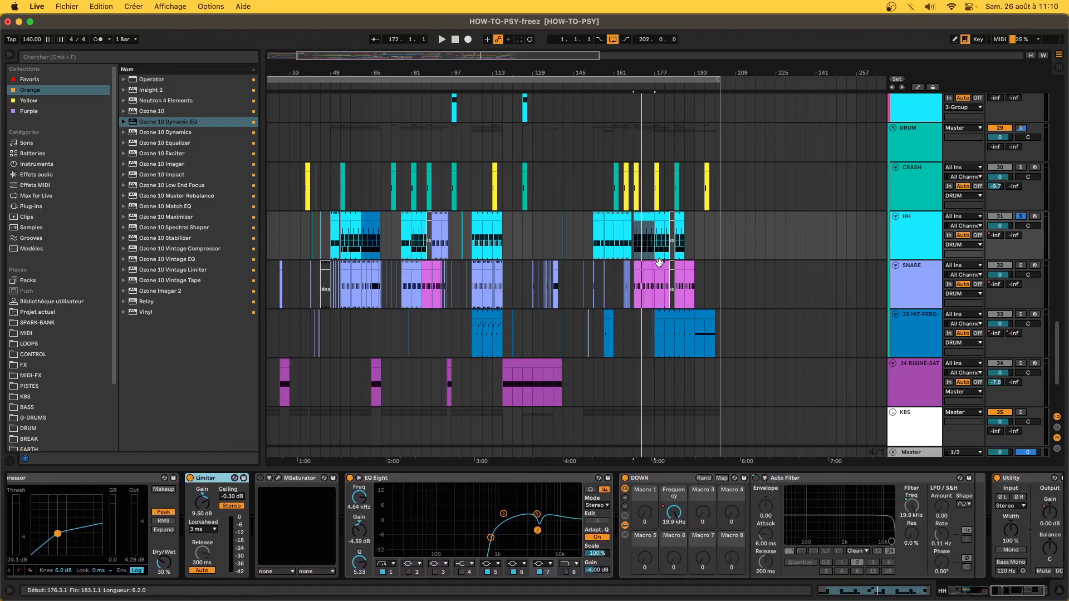
# Turn off solo on the HH track and display the Master track's device chain, with the insert marker at bar 177
pyautogui.click(1023, 217)
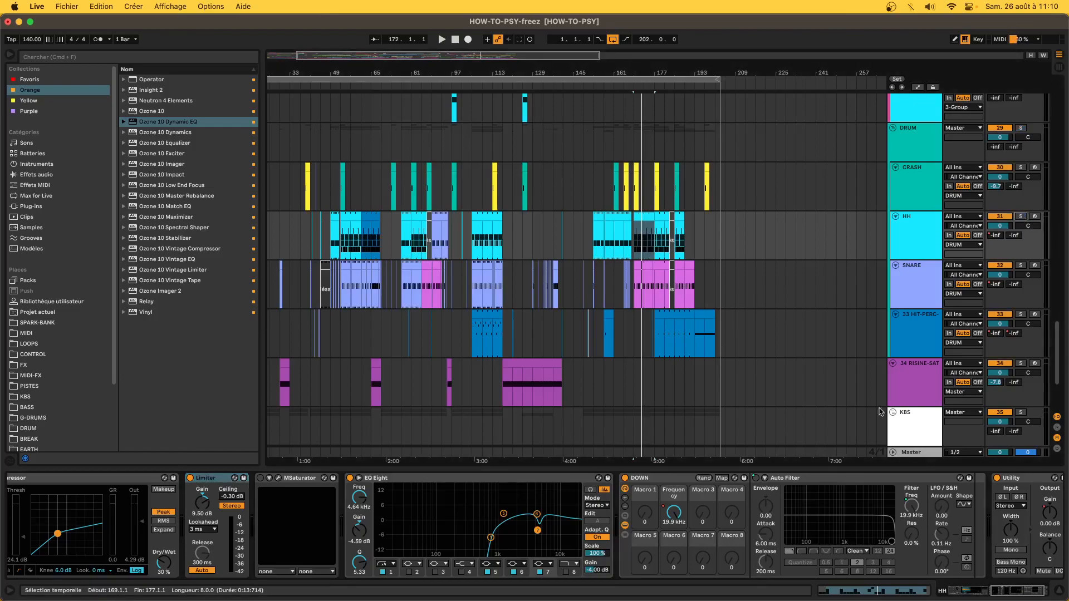
pyautogui.click(920, 453)
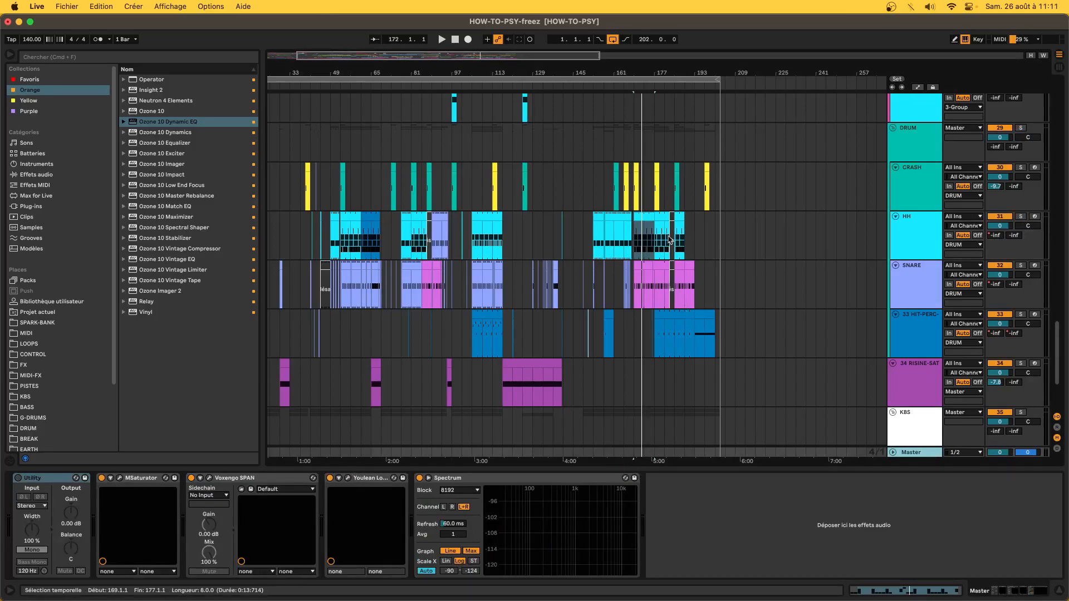
pyautogui.scroll(-4, 661, 262)
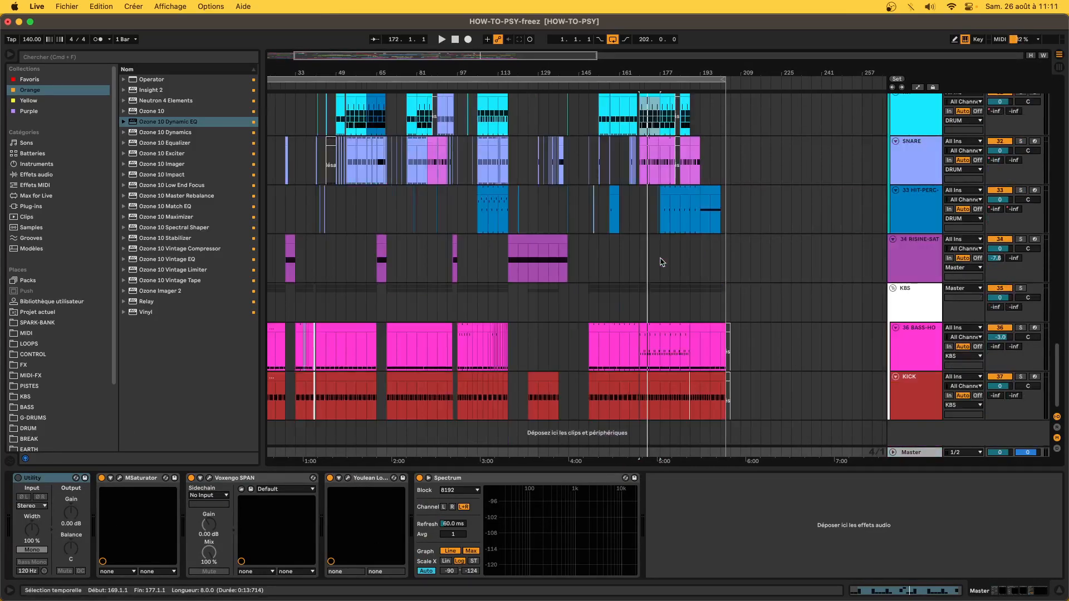
pyautogui.click(922, 294)
pyautogui.click(661, 450)
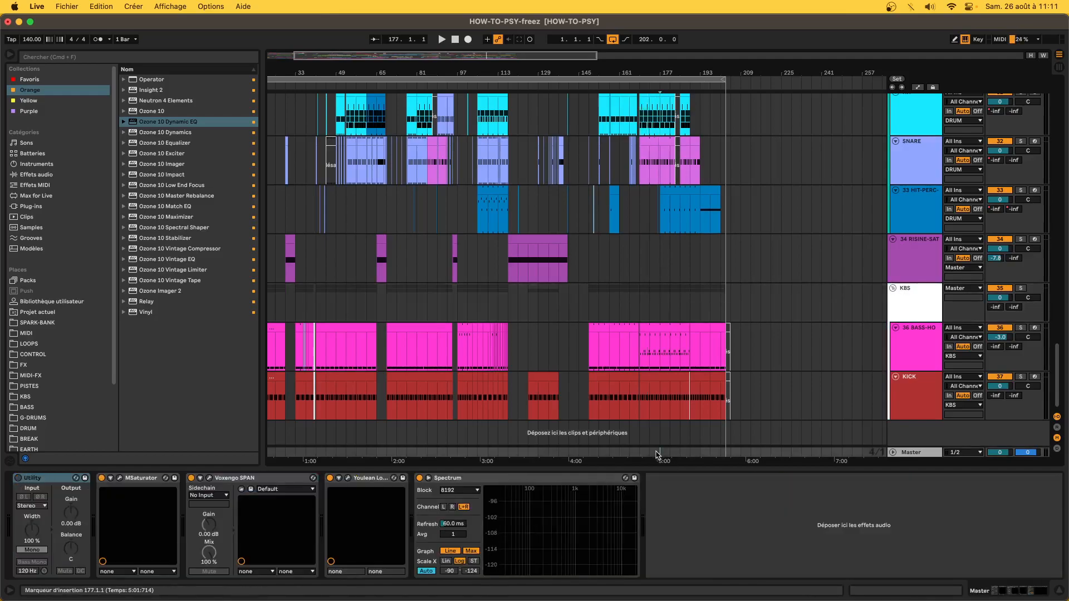
# Fold the 3-Group and DRUM group tracks in the arrangement
pyautogui.scroll(15, 574, 261)
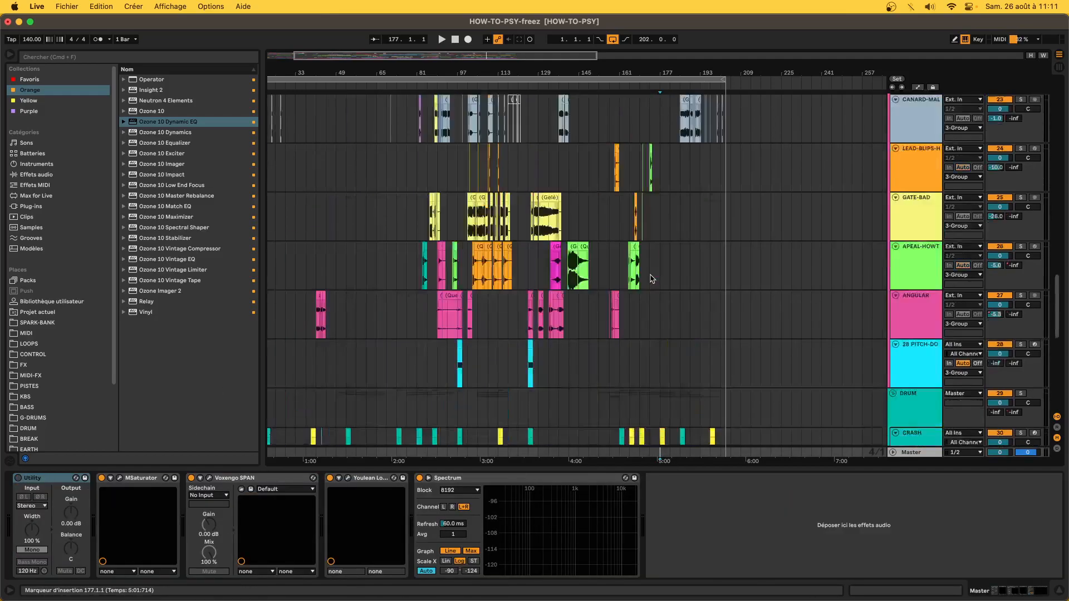
pyautogui.click(488, 221)
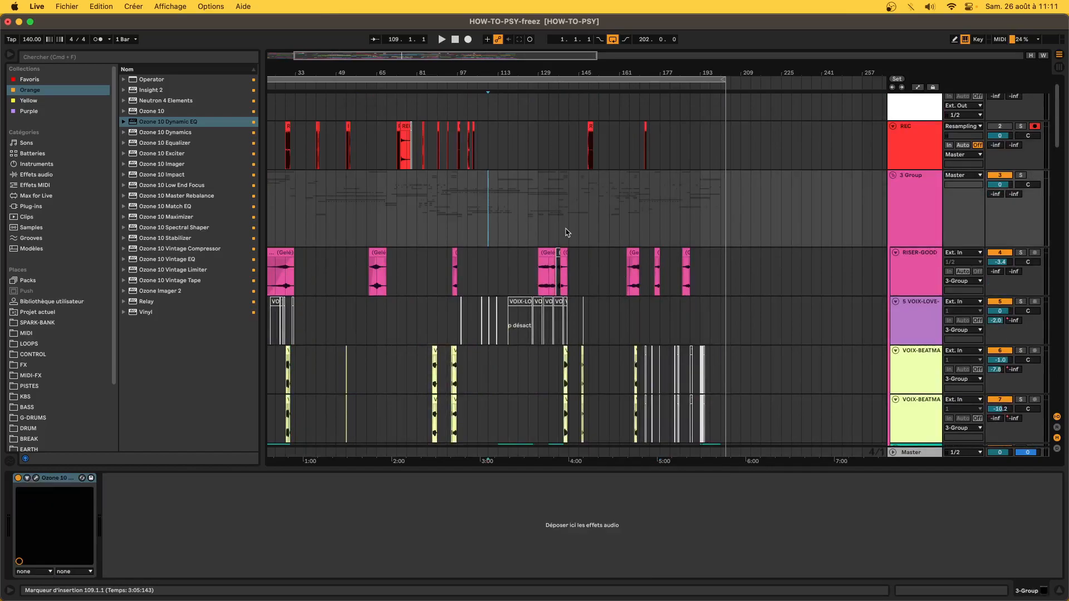
pyautogui.click(893, 175)
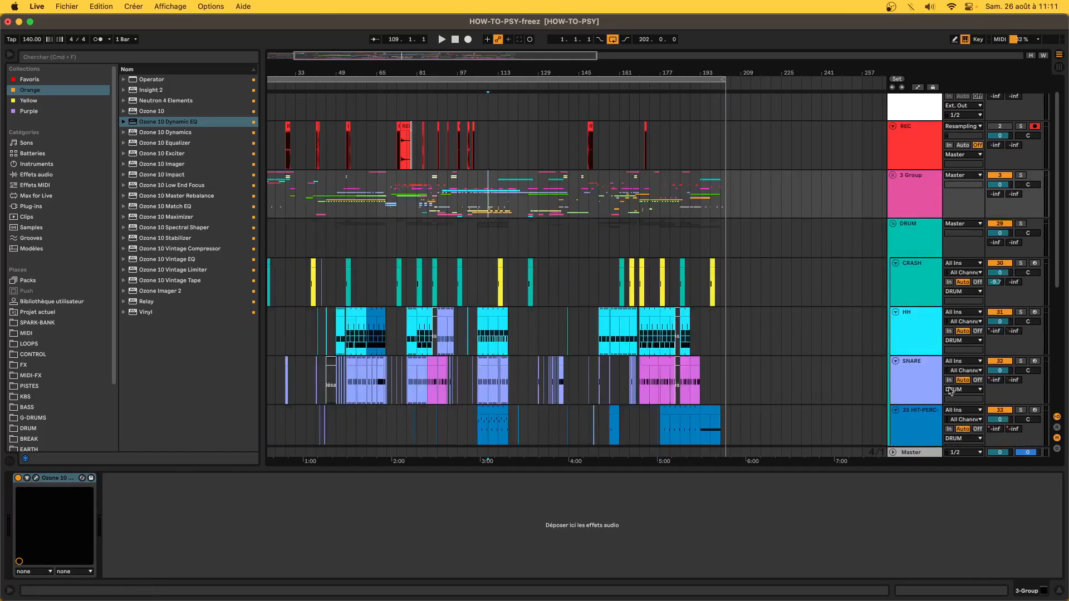
pyautogui.click(894, 225)
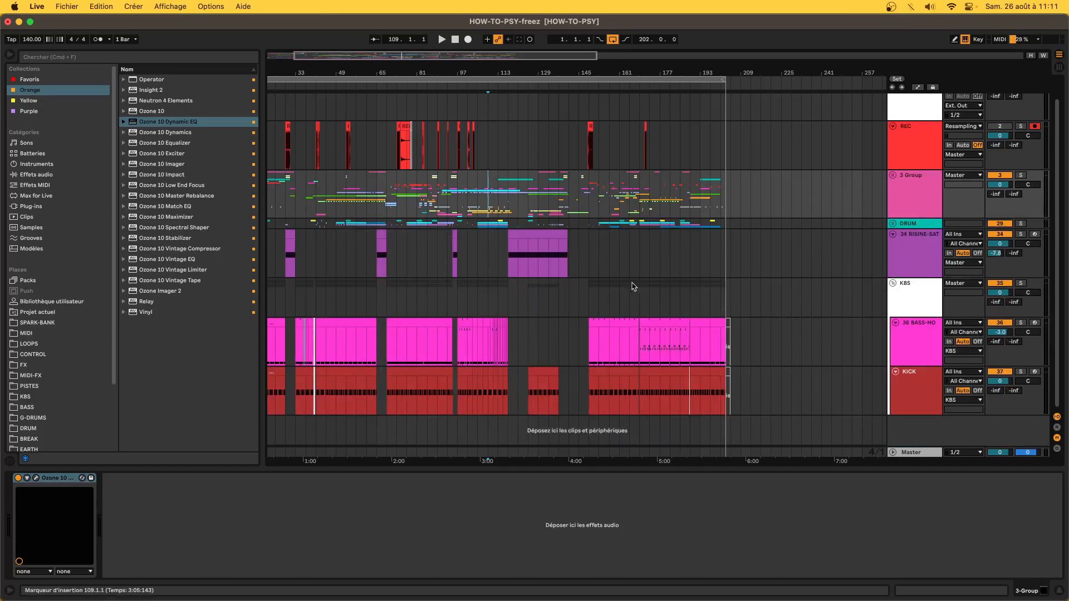
# Show the 34 RISINE-SAT and Master device chains and play the arrangement from bar 49 to audition the KBS group
pyautogui.click(931, 273)
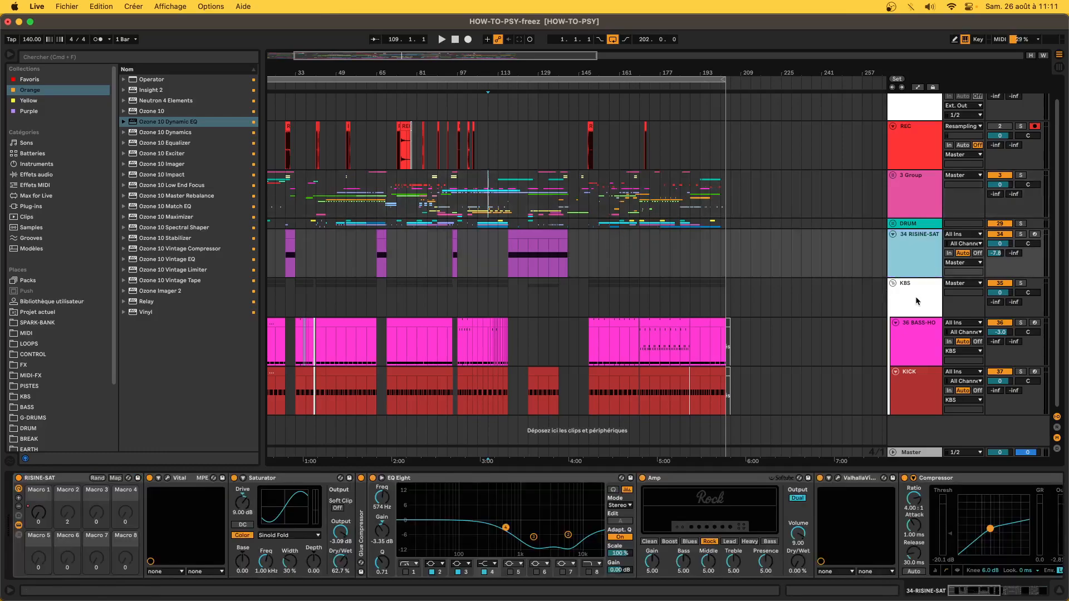
pyautogui.click(919, 301)
pyautogui.click(338, 455)
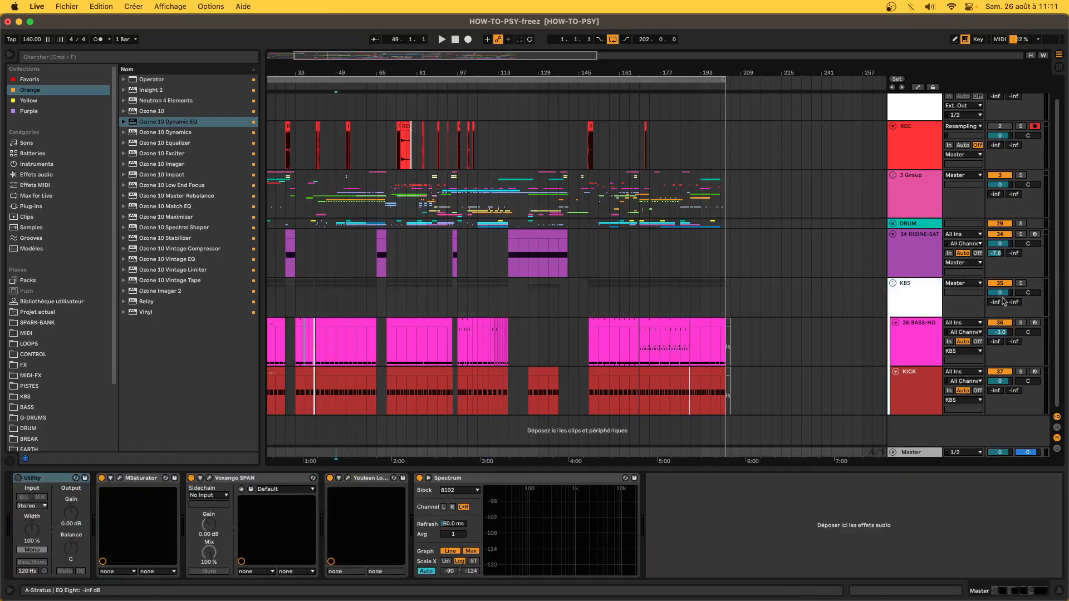
pyautogui.click(1020, 283)
pyautogui.press('space')
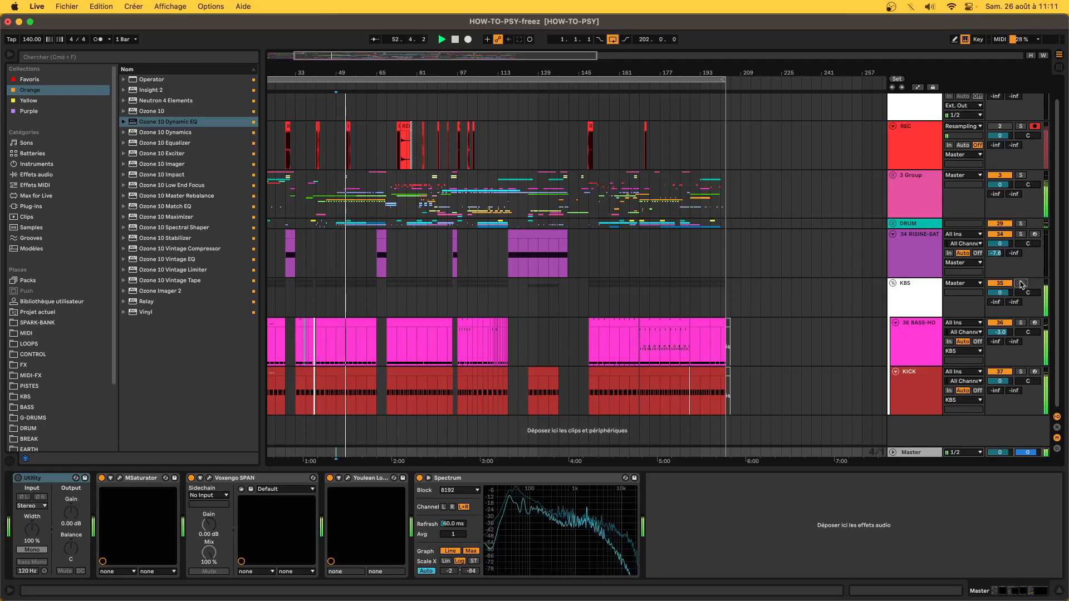
pyautogui.press('space')
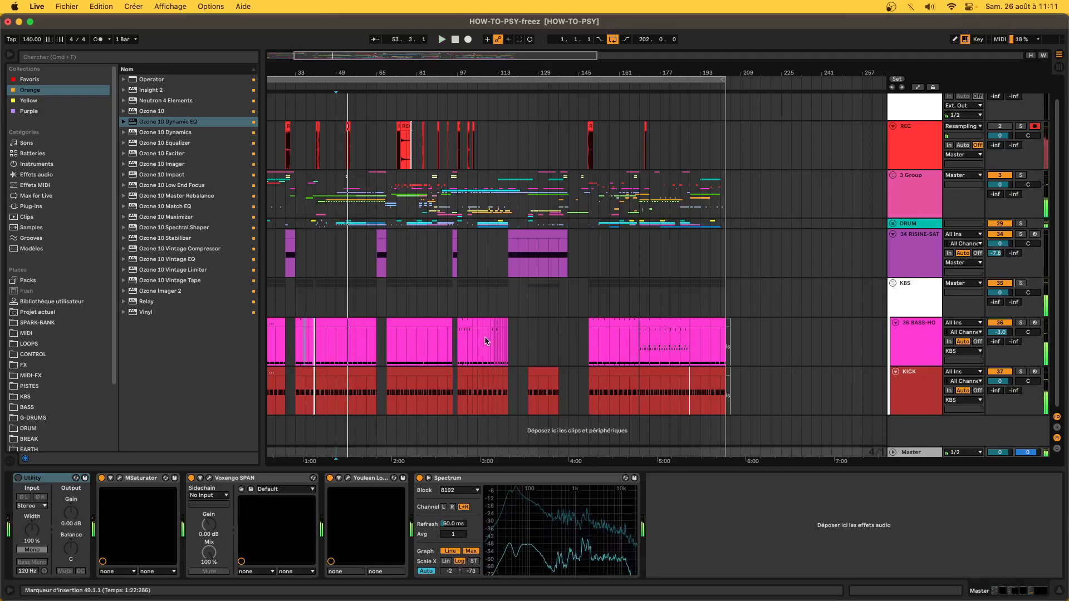
# Show the return tracks, display the B Delay return's devices and hide the browser
pyautogui.click(1056, 427)
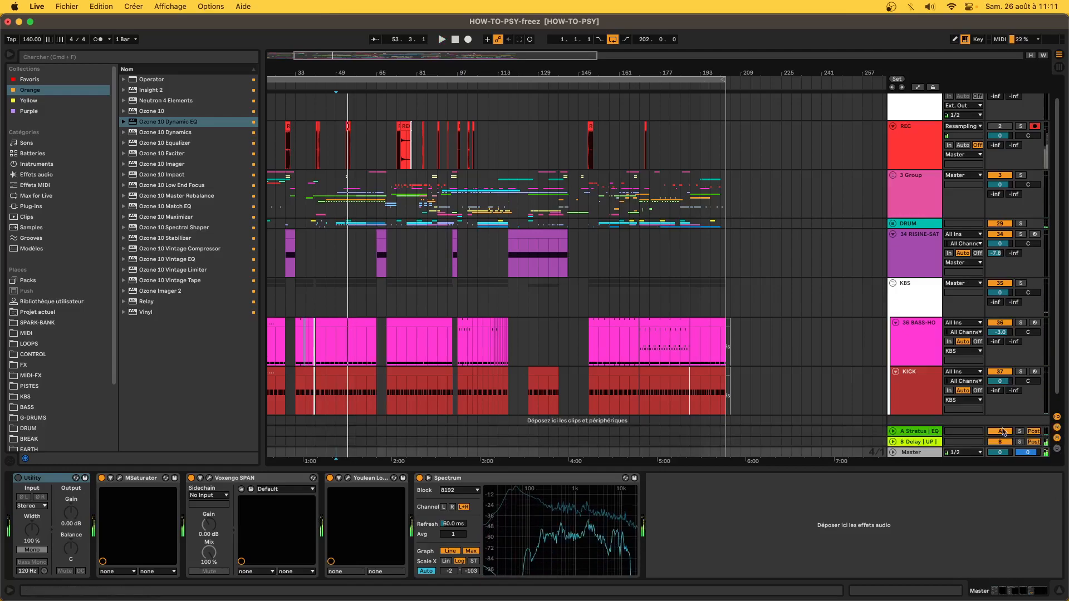
pyautogui.click(925, 441)
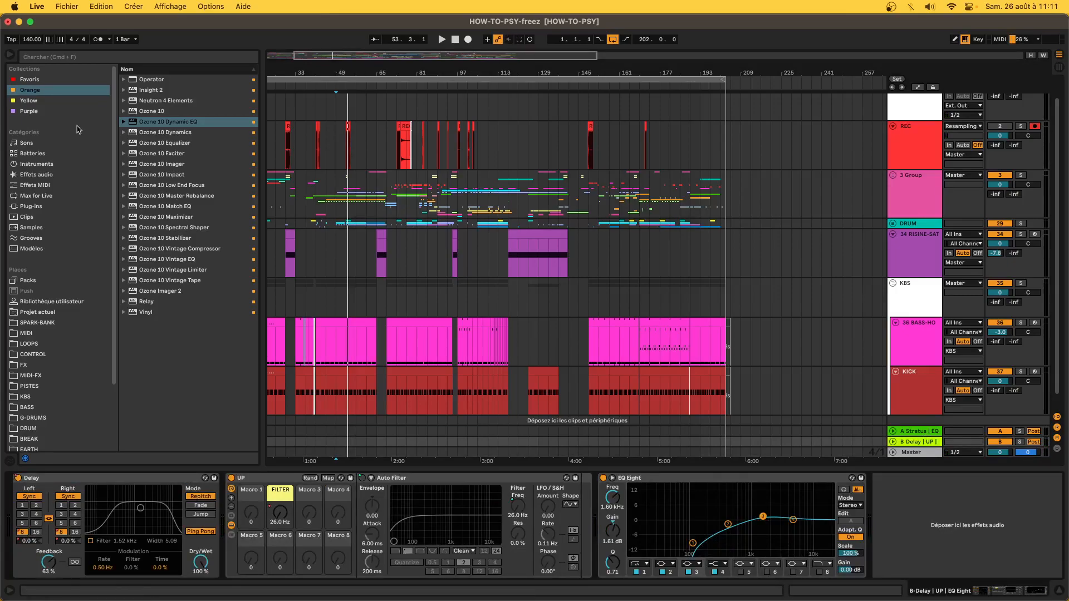
pyautogui.click(10, 57)
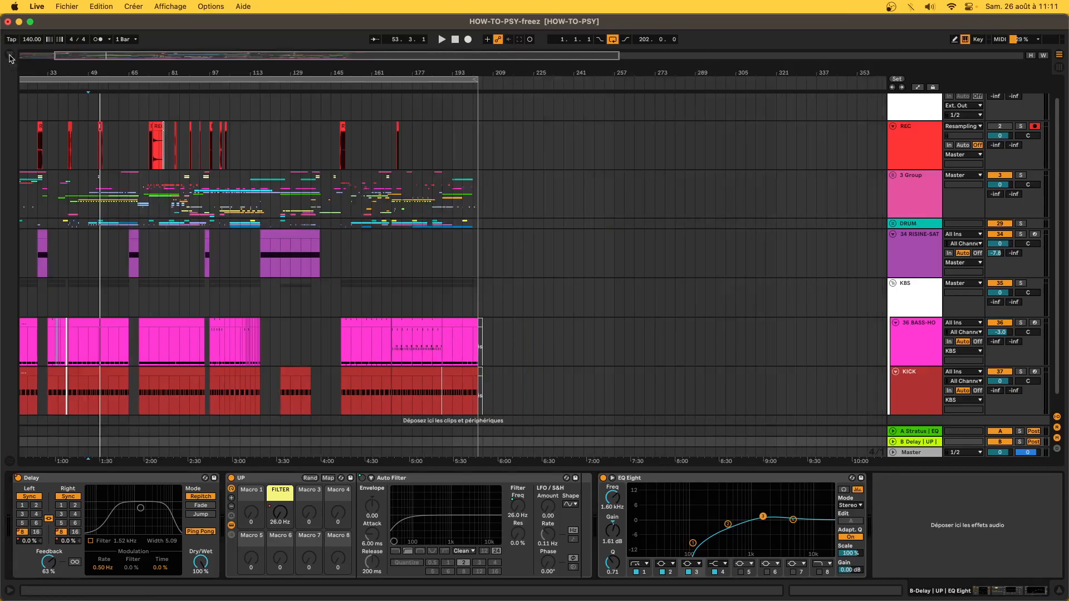
# Open Youlean Loudness Meter 2 and Voxengo SPAN from the Master chain and arrange their windows side by side
pyautogui.click(47, 455)
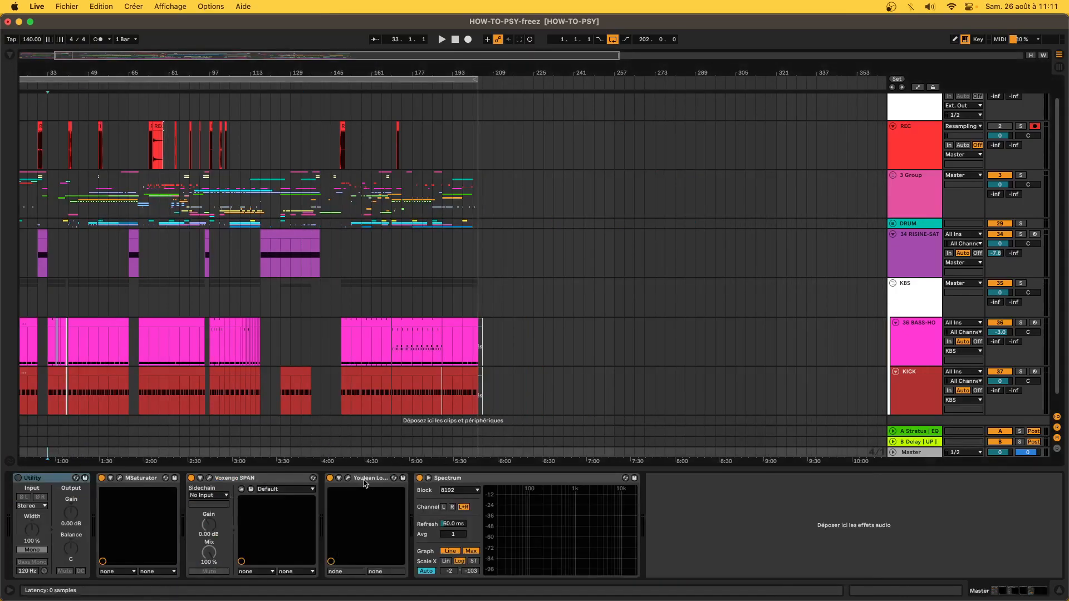
pyautogui.click(345, 478)
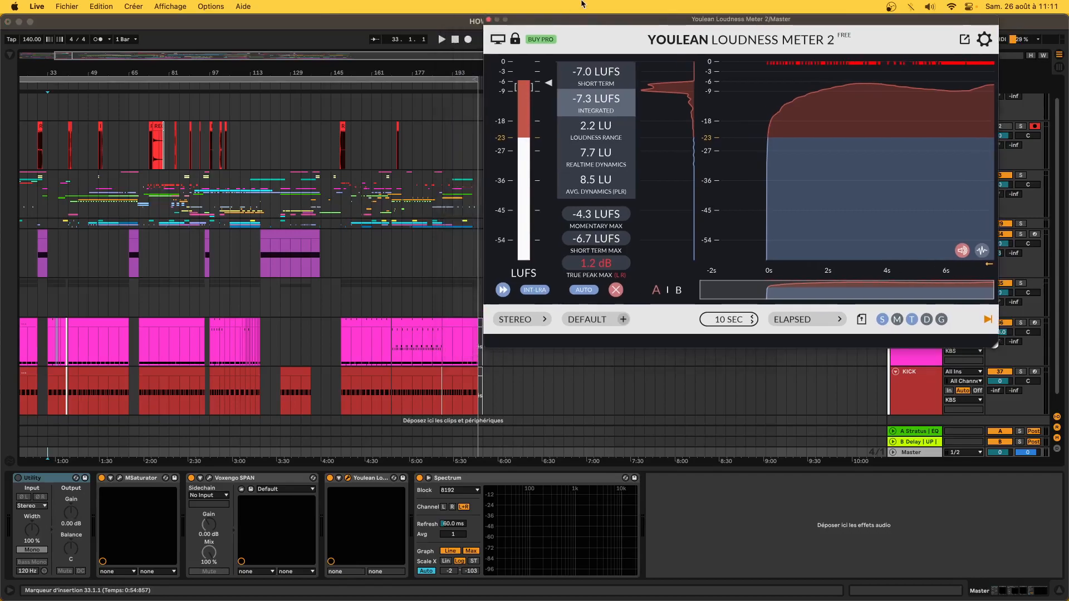
pyautogui.press('space')
pyautogui.click(208, 477)
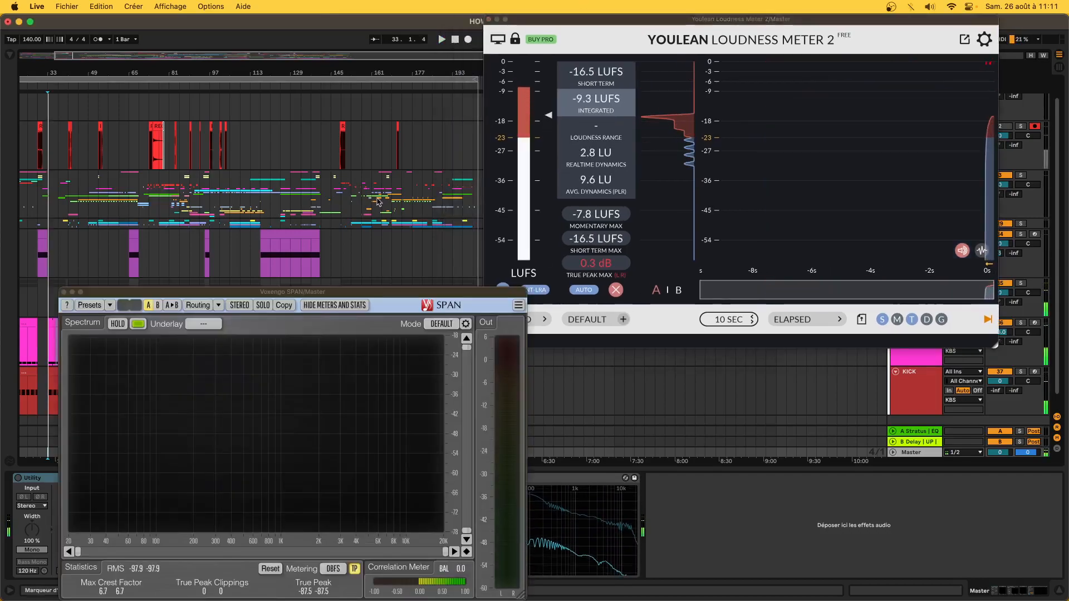
pyautogui.moveTo(361, 294); pyautogui.dragTo(330, 20)
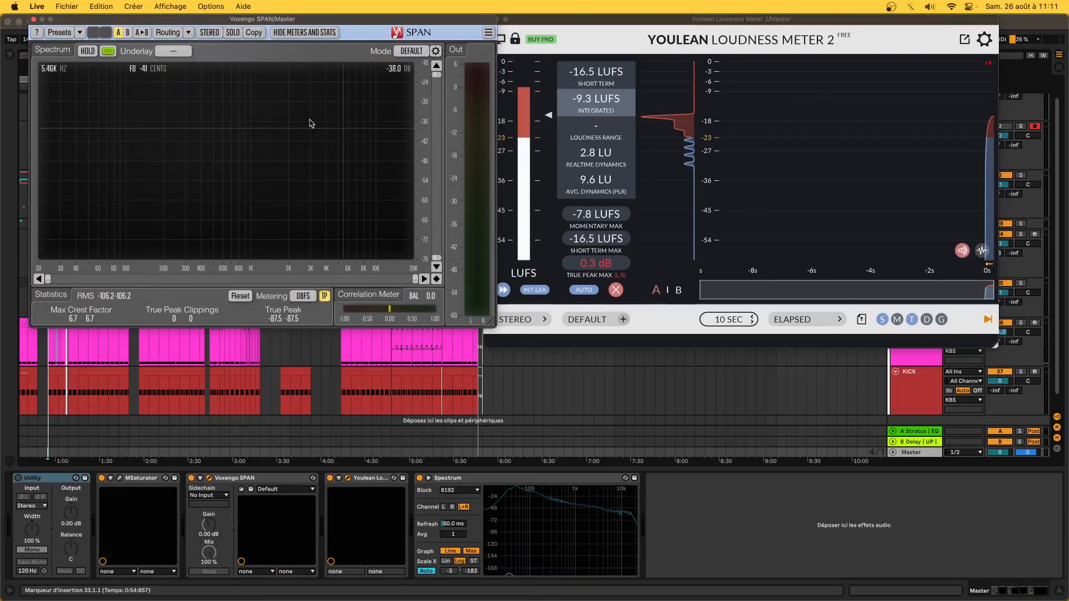
pyautogui.doubleClick(556, 516)
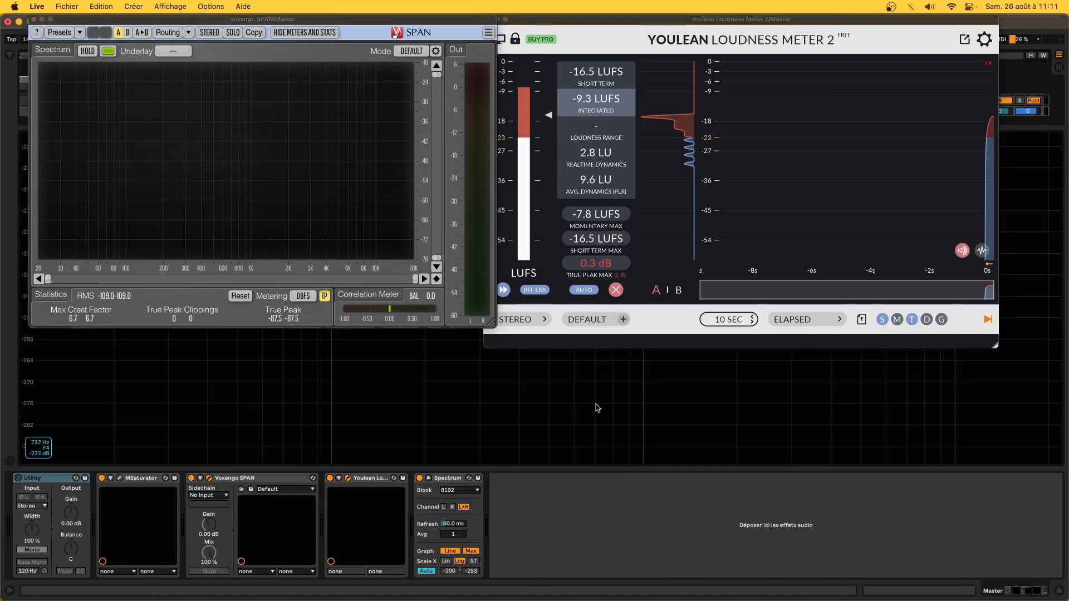
pyautogui.doubleClick(412, 424)
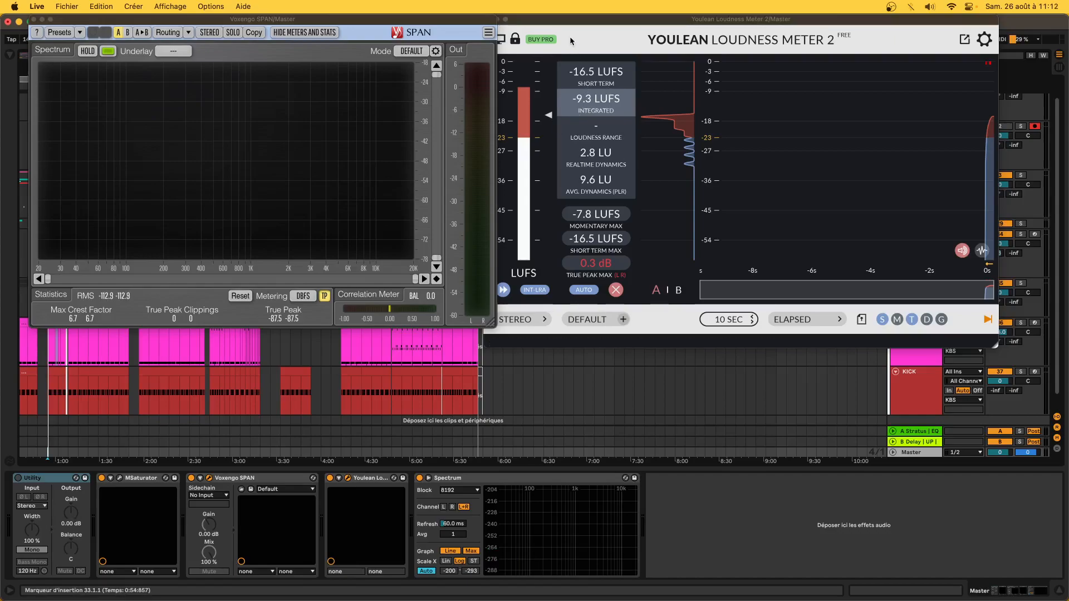
pyautogui.moveTo(565, 21)
pyautogui.mouseDown()
pyautogui.moveTo(607, 23)
pyautogui.moveTo(579, 23)
pyautogui.mouseUp()
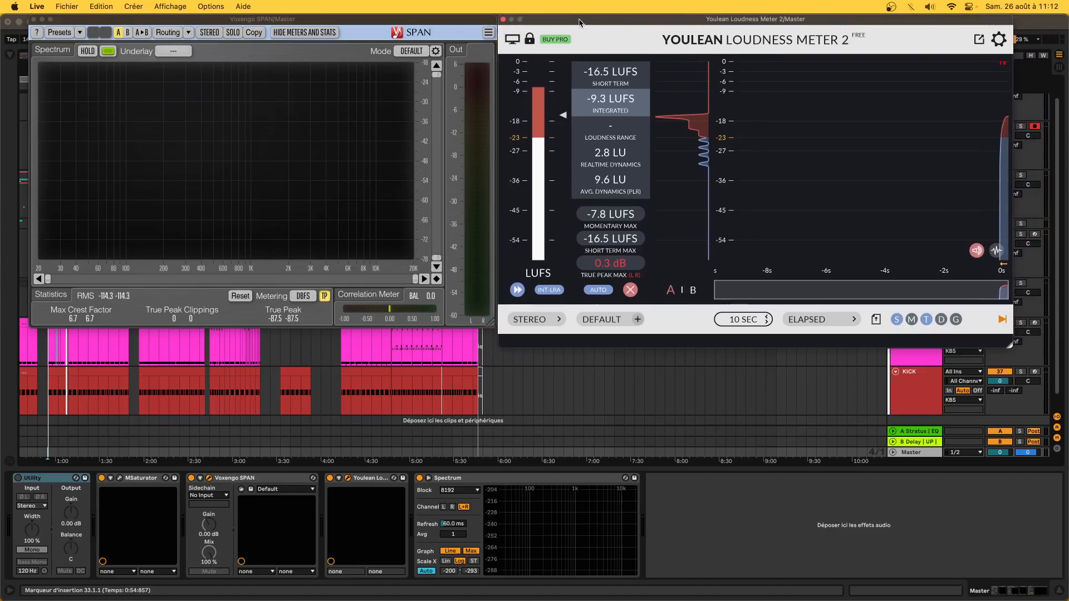
# Play the project from bar 33 and read the master's loudness and spectrum in Youlean Loudness Meter 2 and SPAN
pyautogui.moveTo(609, 158)
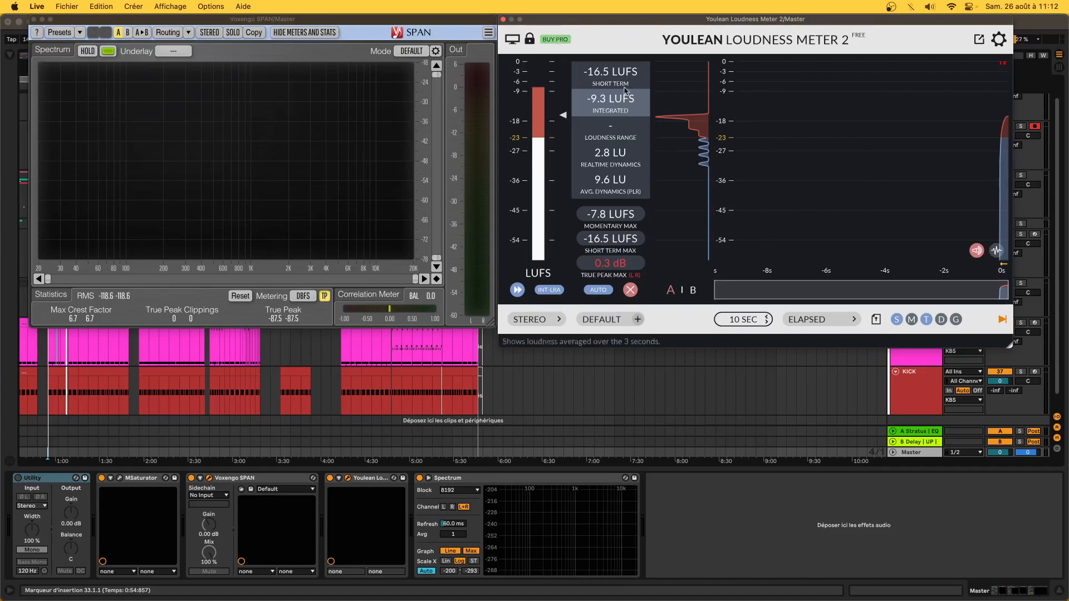
pyautogui.press('space')
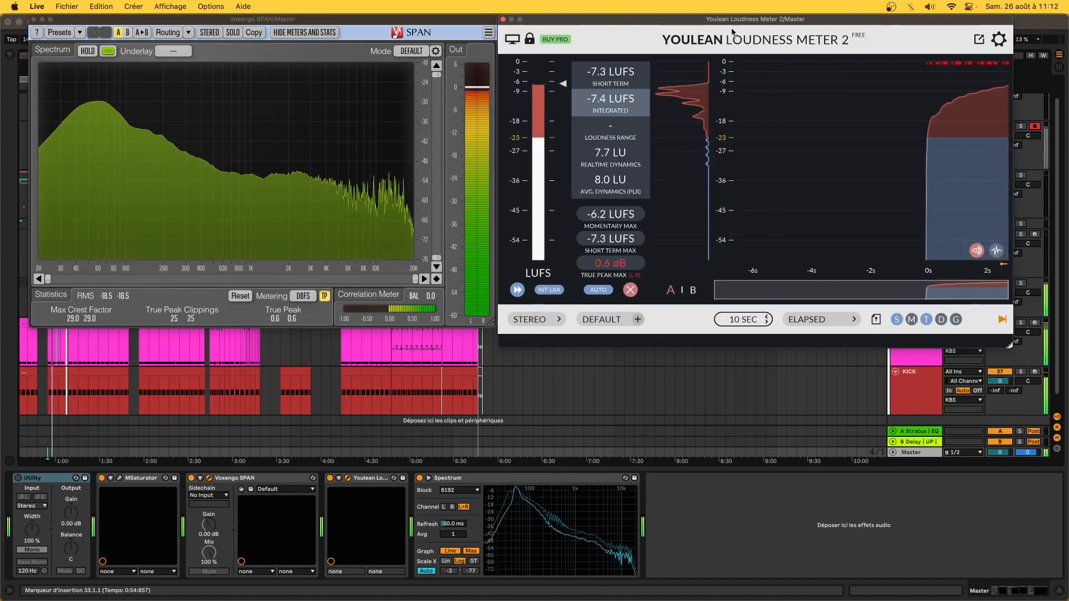
pyautogui.moveTo(729, 19)
pyautogui.mouseDown()
pyautogui.moveTo(757, 504)
pyautogui.moveTo(740, 411)
pyautogui.moveTo(727, 4)
pyautogui.mouseUp()
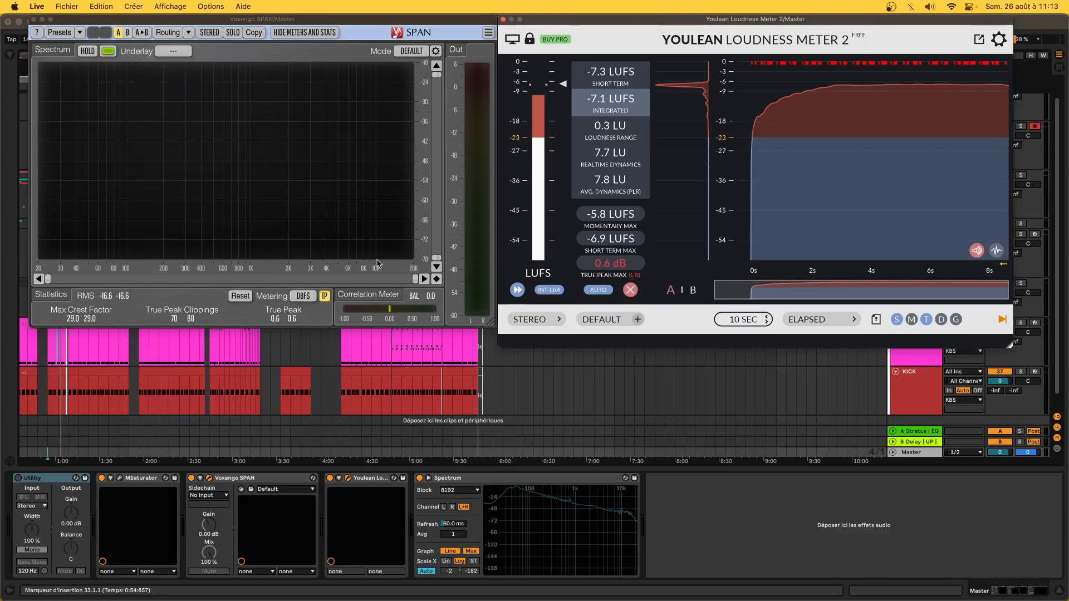
pyautogui.press('Tab')
pyautogui.press('Tab')
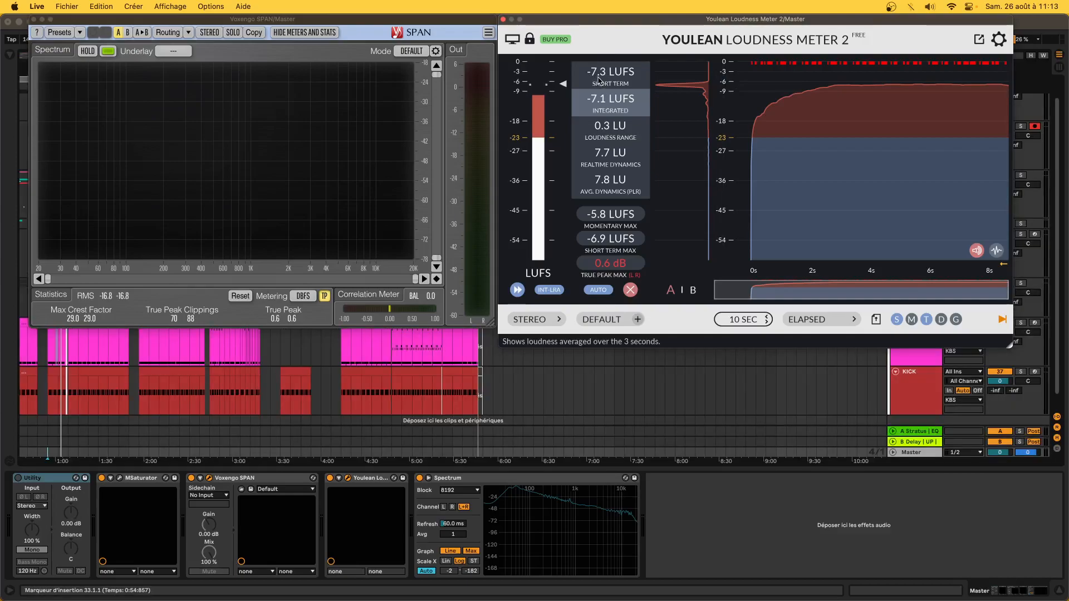
# Play the fuller section from bar 49 and check its LUFS loudness, true peak and frequency spectrum
pyautogui.click(89, 453)
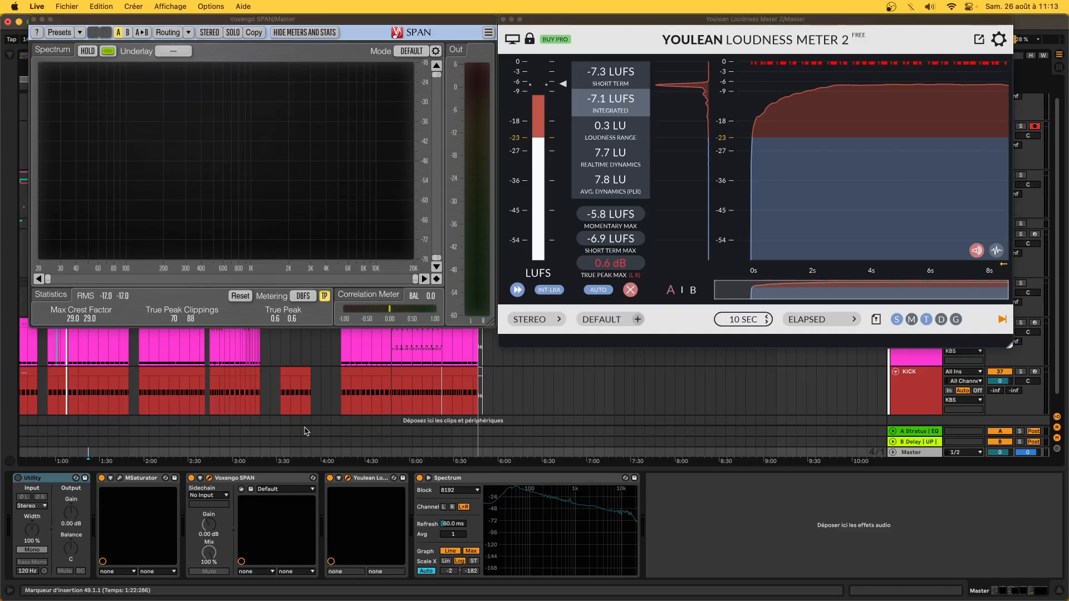
pyautogui.press('space')
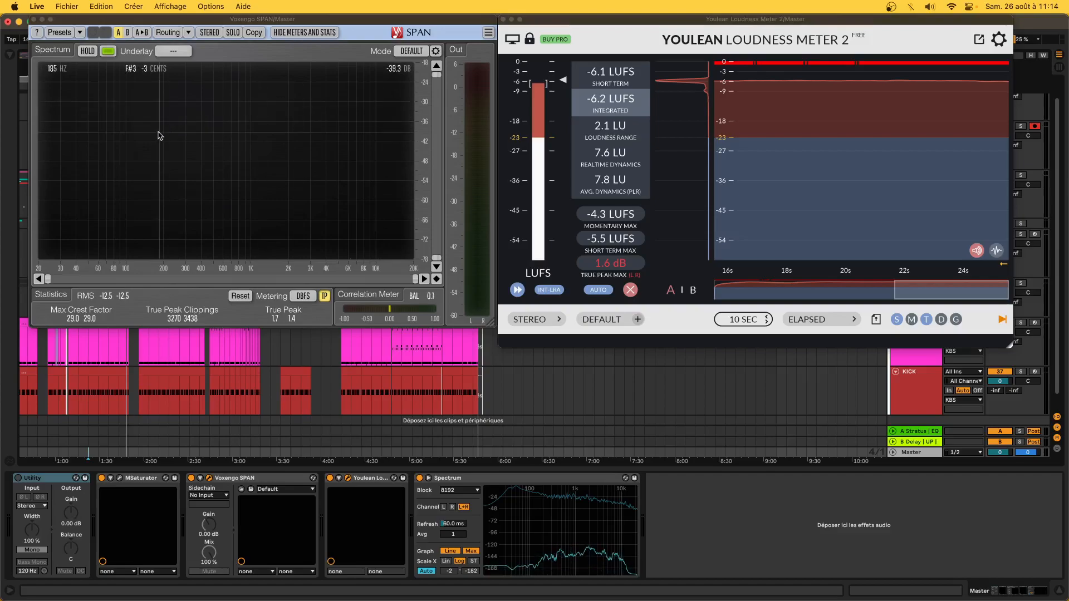
pyautogui.click(132, 120)
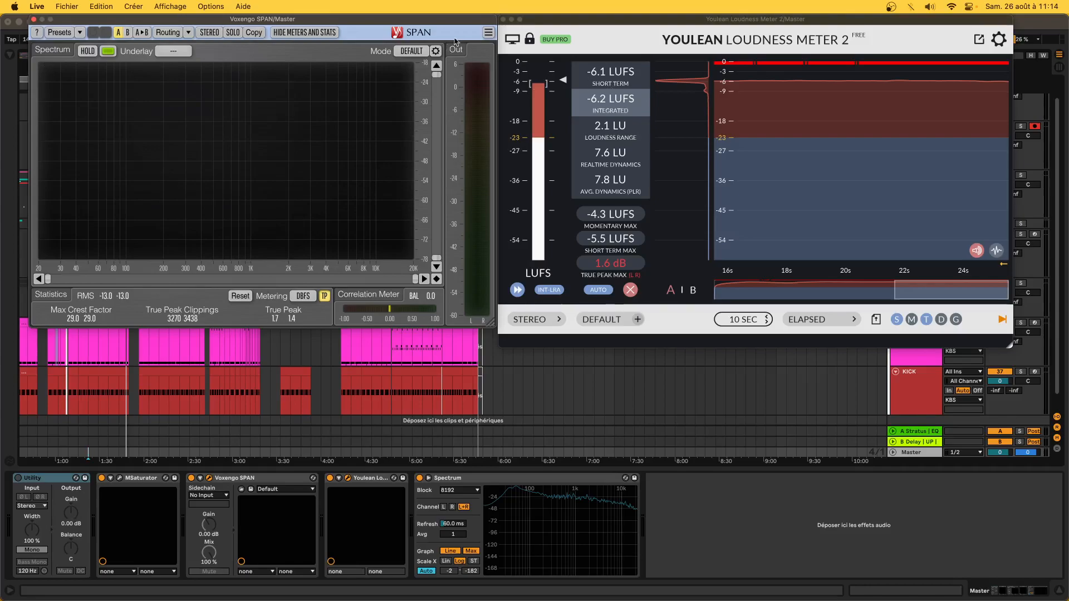
# Close the Youlean Loudness Meter 2 and SPAN windows and unfold 3-Group to display its tracks
pyautogui.click(503, 19)
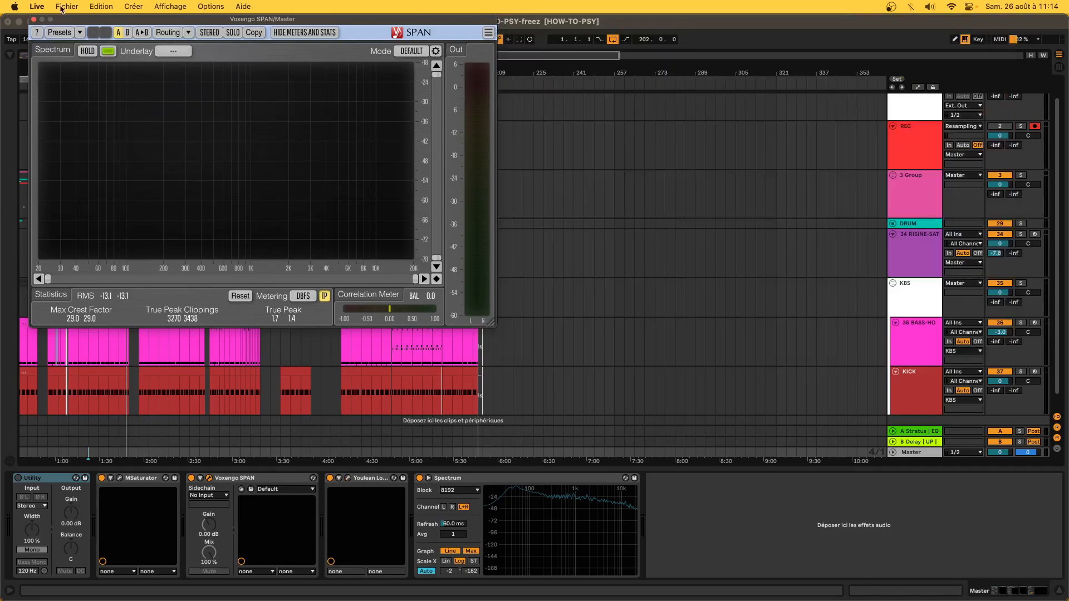
pyautogui.click(34, 20)
pyautogui.press('+')
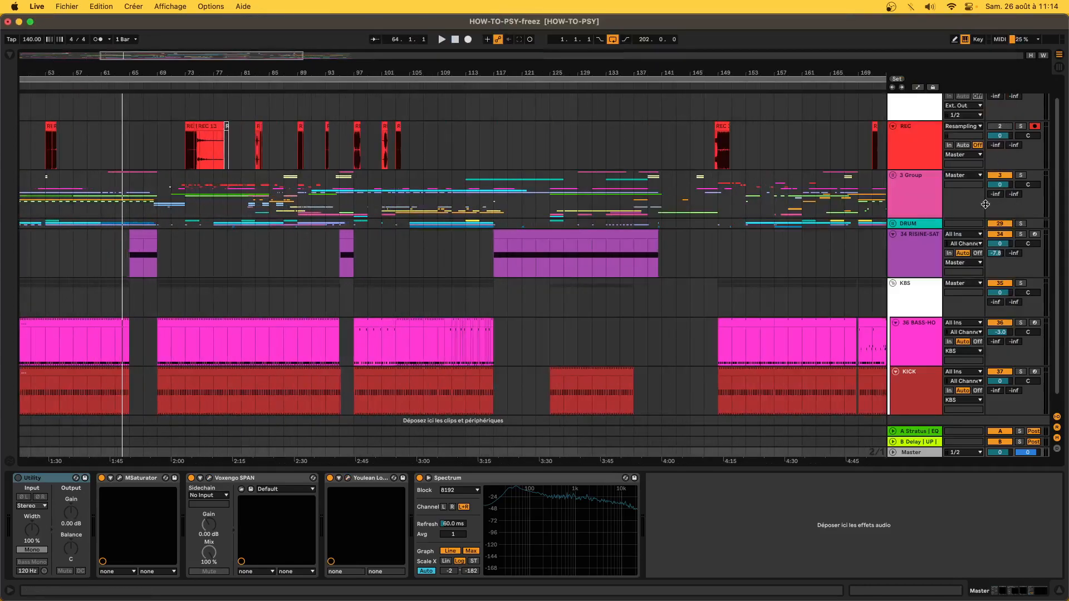
pyautogui.click(893, 176)
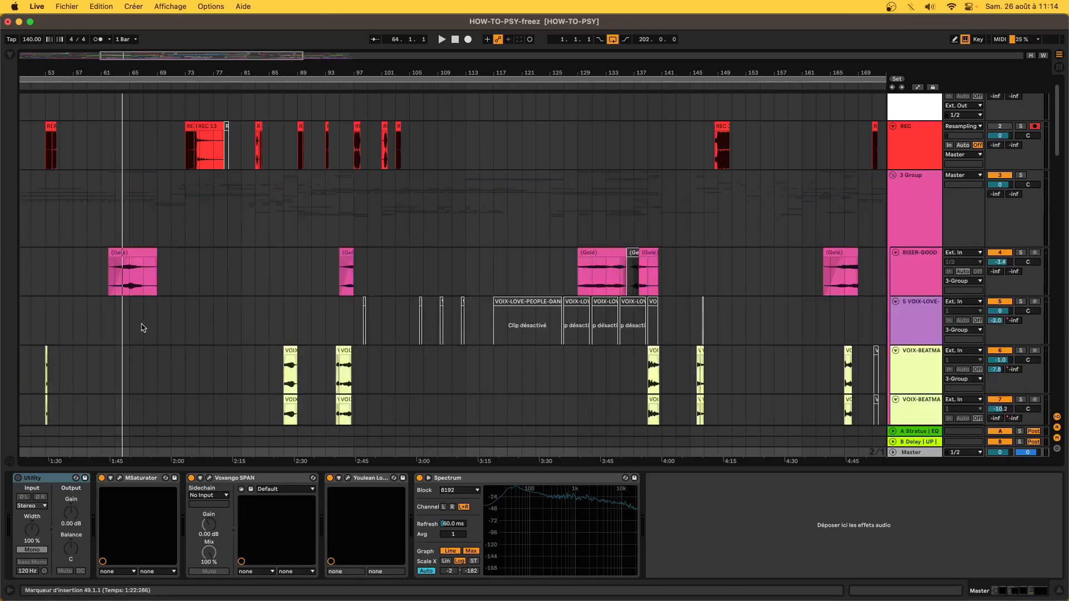
# Select the four voice clips at bar 53 on the two VOIX-BEATMAKER tracks and show their clip settings
pyautogui.scroll(-1, 141, 327)
pyautogui.hscroll(-4, 141, 327)
pyautogui.moveTo(147, 334); pyautogui.dragTo(188, 382)
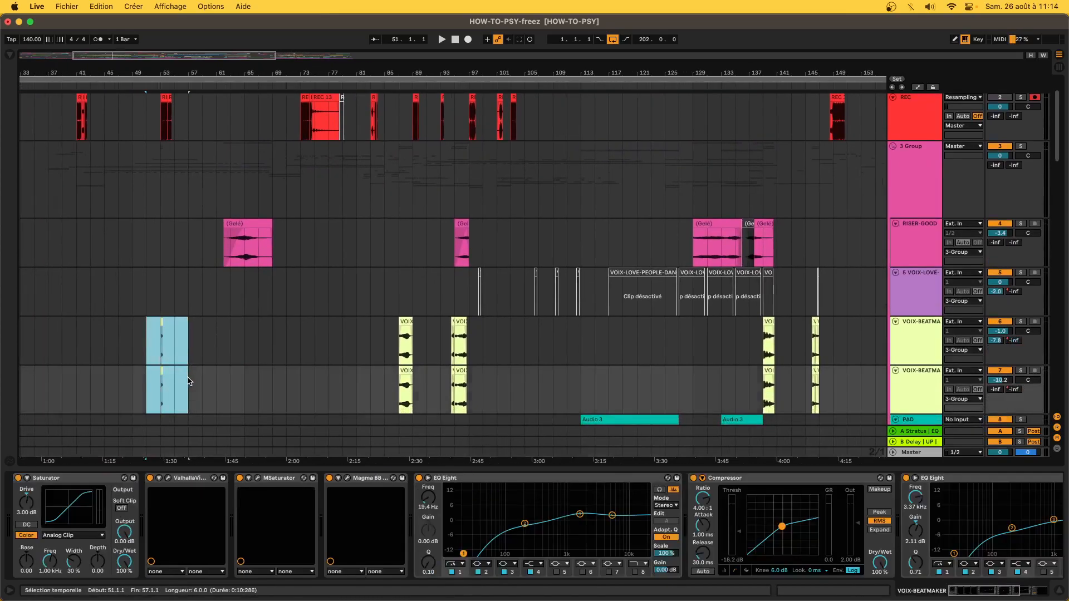
pyautogui.press('z')
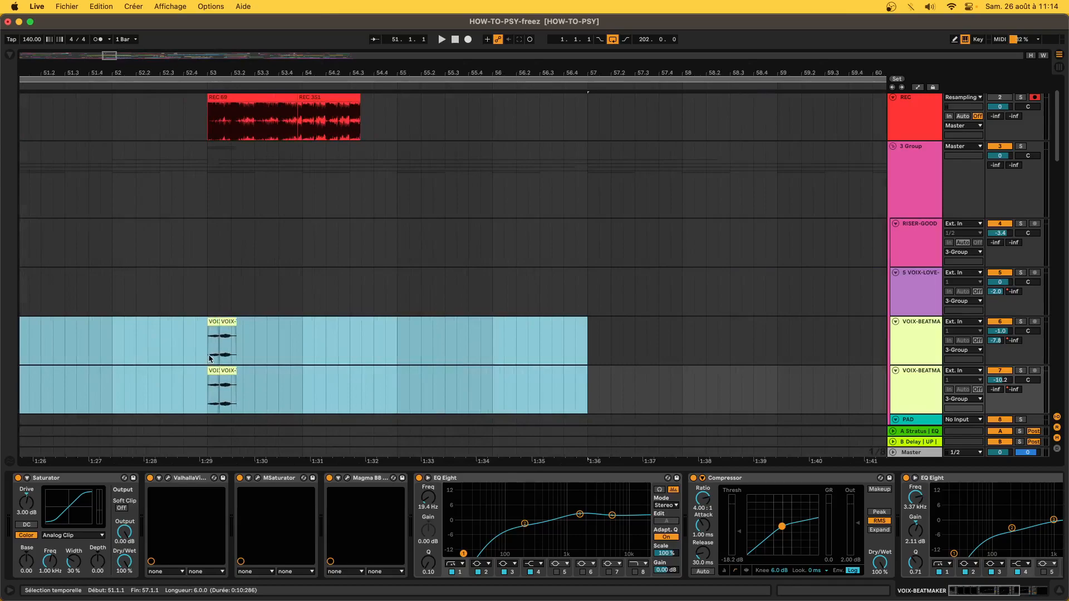
pyautogui.click(210, 358)
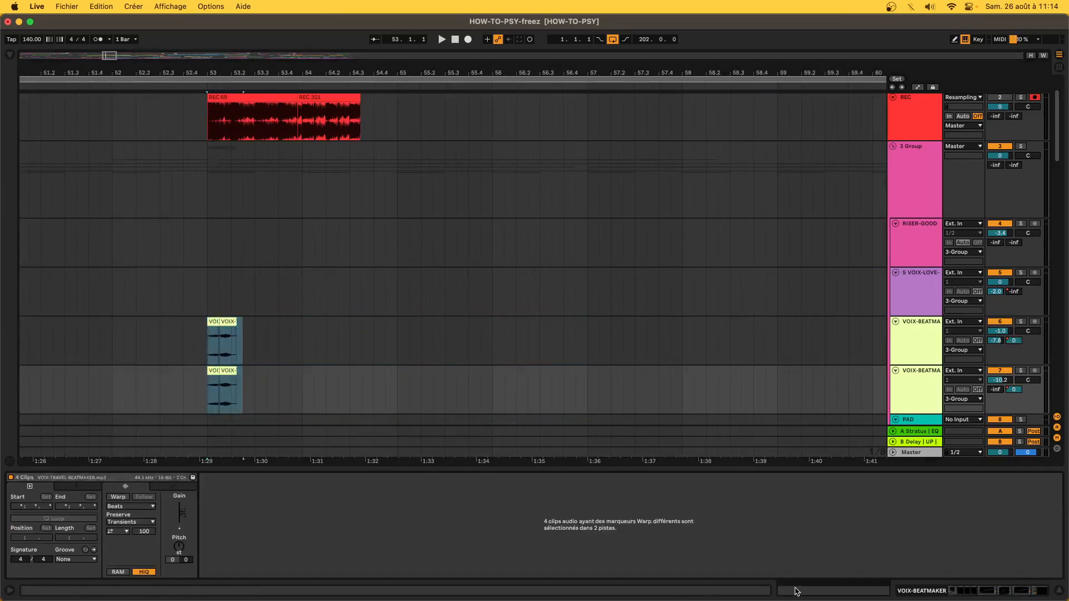
# Lower the gain of the four selected voice clips at bar 53 and play that passage
pyautogui.moveTo(179, 512); pyautogui.dragTo(180, 528)
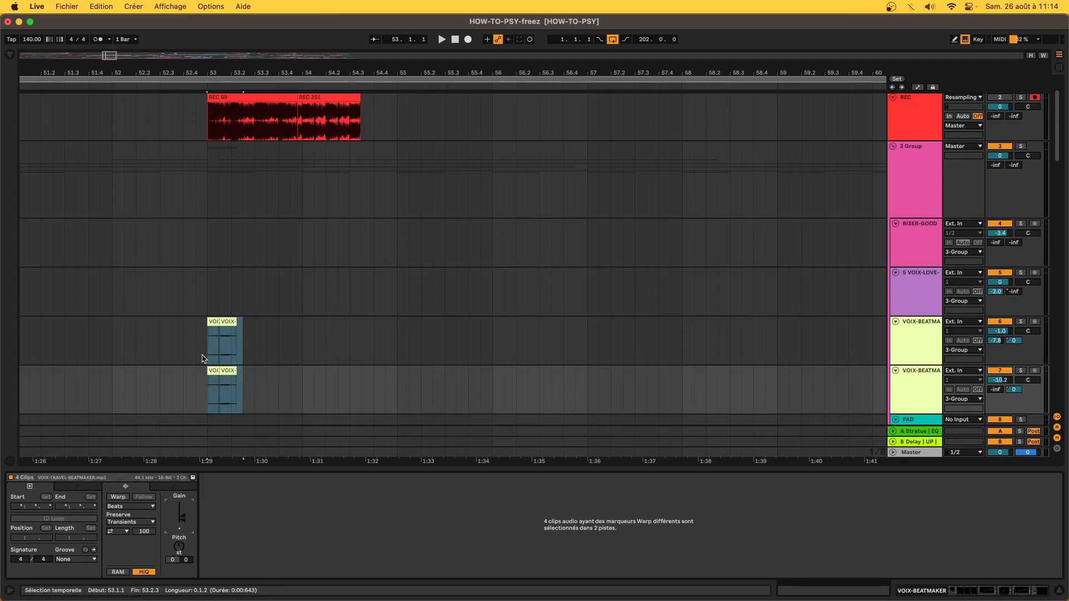
pyautogui.press('space')
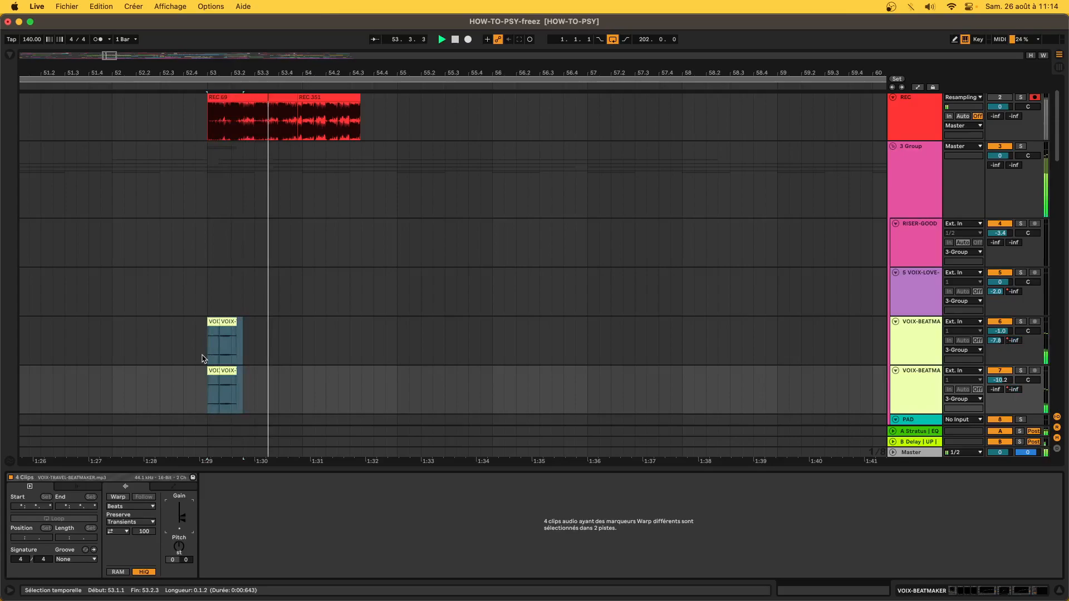
pyautogui.press('space')
# Delete the voice clips between 53.1.1 and 54.1.3 on both VOIX-BEATMAKER tracks
pyautogui.moveTo(203, 358); pyautogui.dragTo(316, 365)
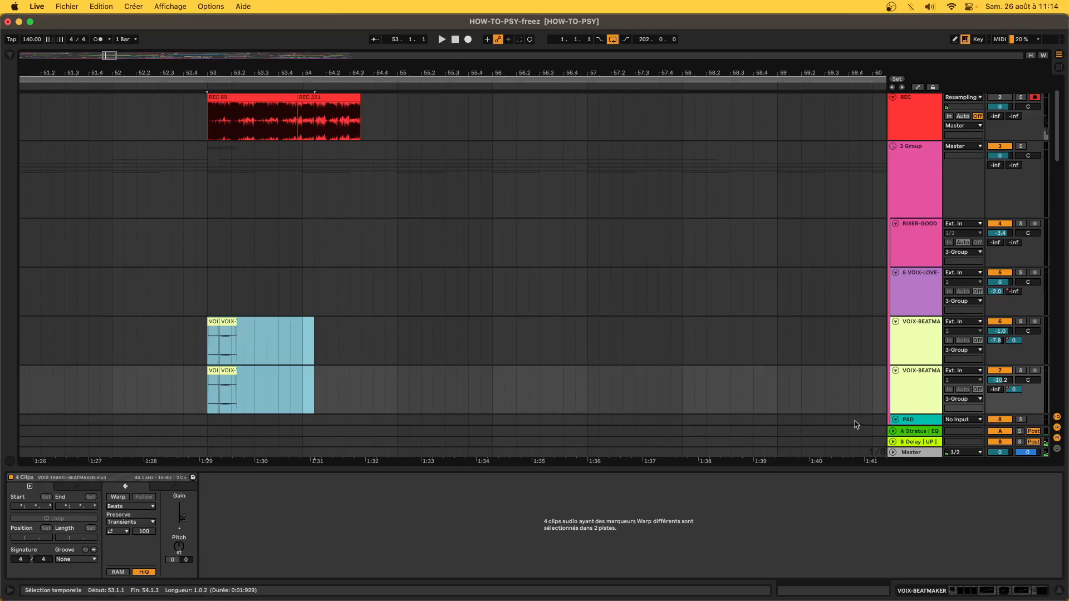
pyautogui.press('Delete')
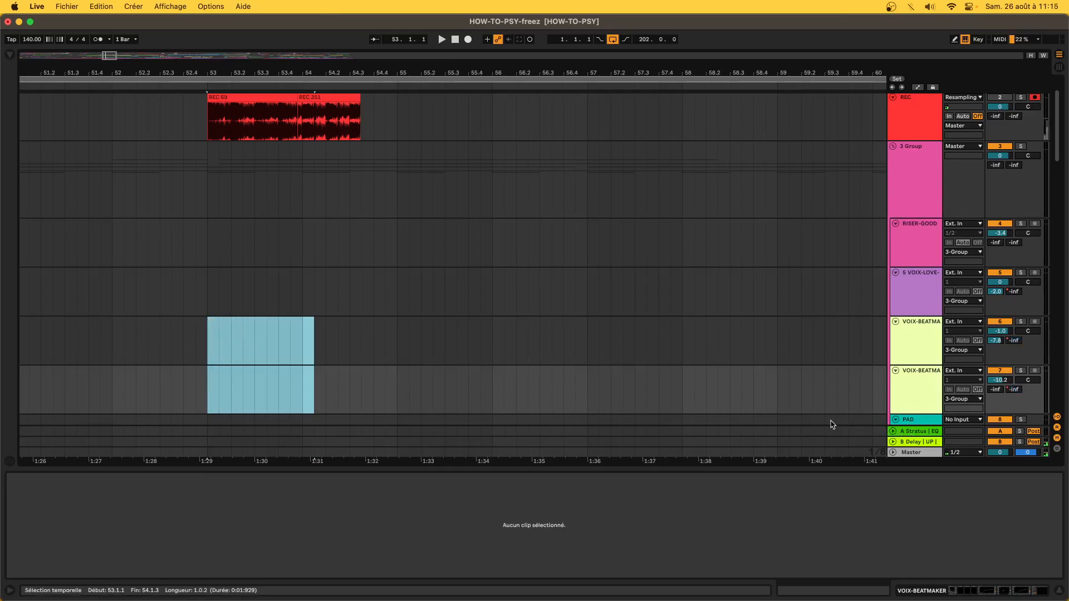
# Show the B Delay return's device chain, switch its Delay device off and on, and restore the automation
pyautogui.click(919, 442)
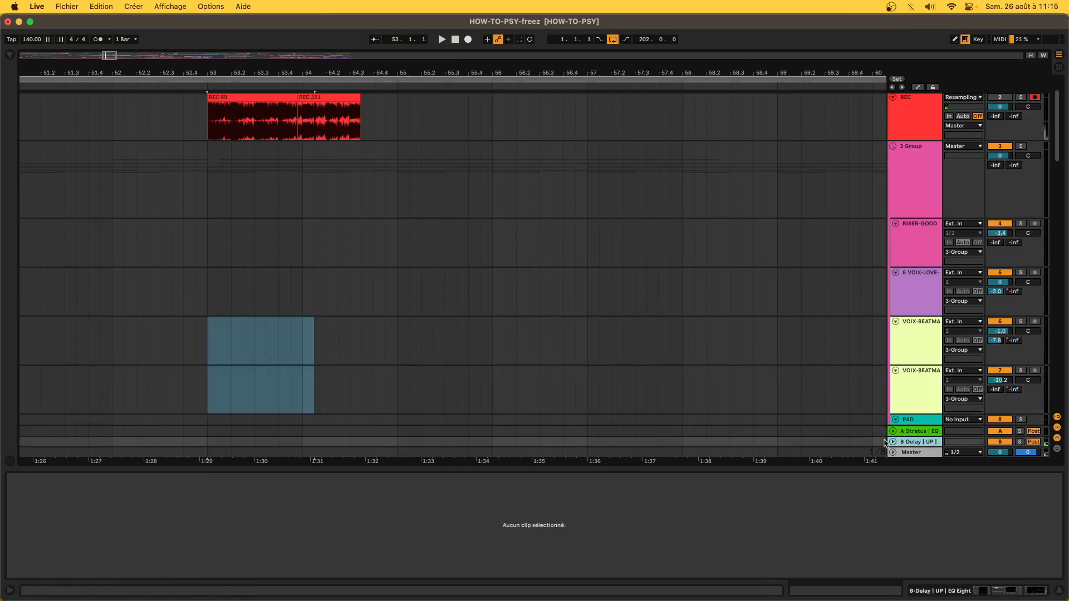
pyautogui.click(989, 590)
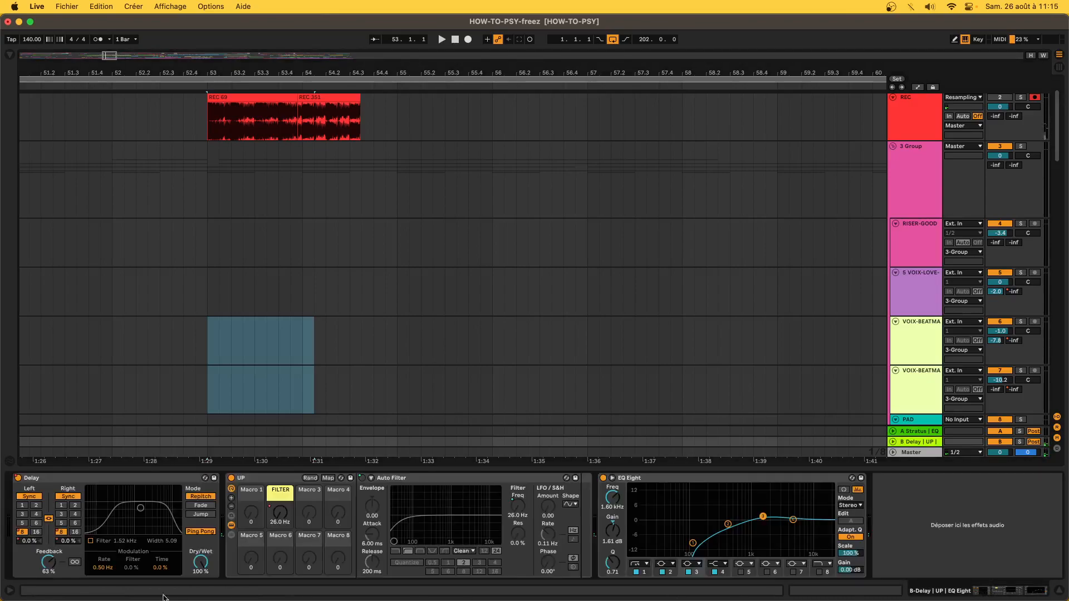
pyautogui.click(18, 478)
pyautogui.click(18, 479)
pyautogui.click(508, 39)
# Play the voice clip at bar 87 on the lower VOIX-BEATMAKER track with that track soloed
pyautogui.press('x')
pyautogui.scroll(-3, 366, 346)
pyautogui.click(483, 283)
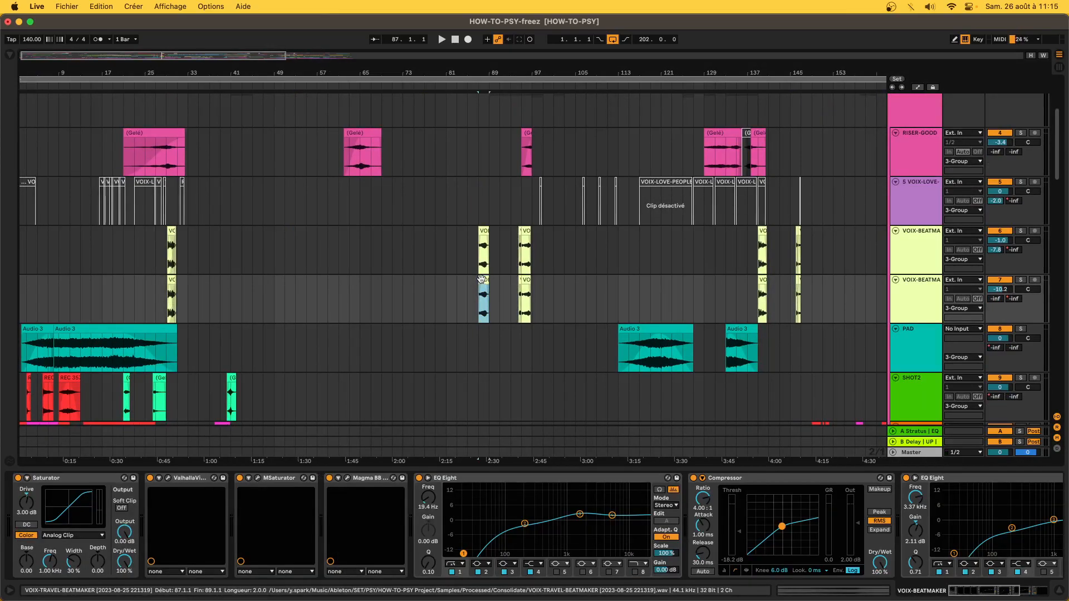
pyautogui.press('space')
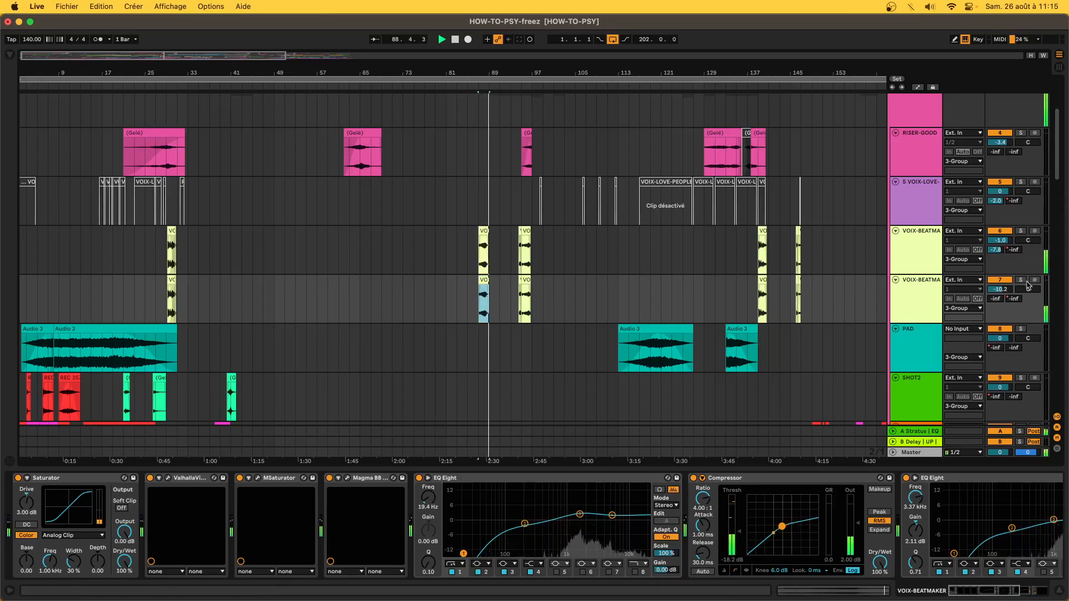
pyautogui.click(1022, 281)
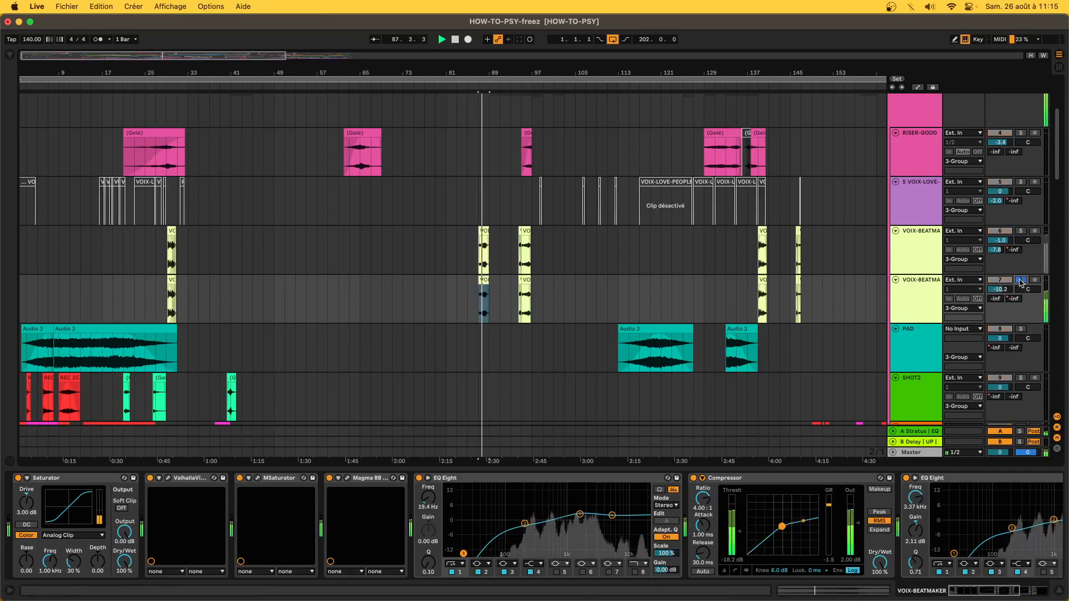
pyautogui.press('space')
# Lower the bar 87 voice clip's gain to -13.8 dB on the lower VOIX-BEATMAKER track and -12.8 dB on the upper one
pyautogui.doubleClick(484, 281)
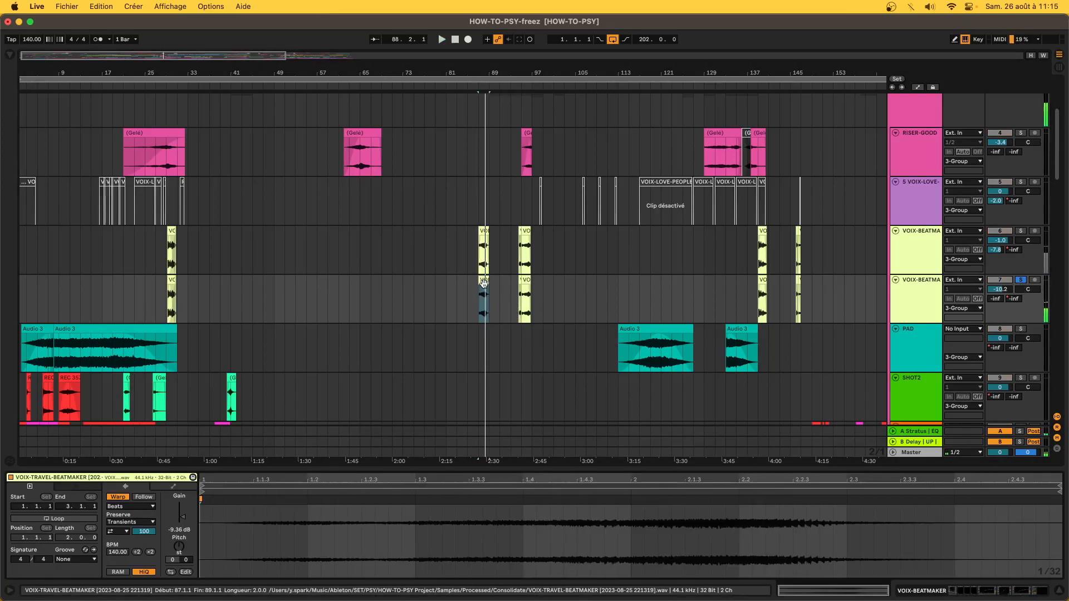
pyautogui.moveTo(182, 532); pyautogui.dragTo(182, 540)
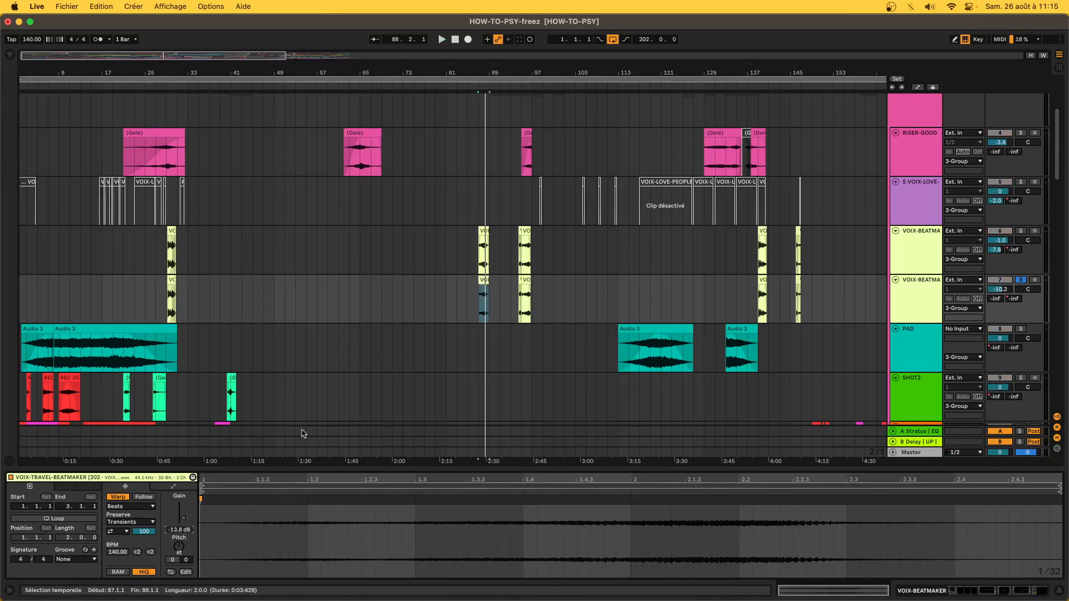
pyautogui.click(487, 231)
pyautogui.moveTo(172, 529); pyautogui.dragTo(172, 539)
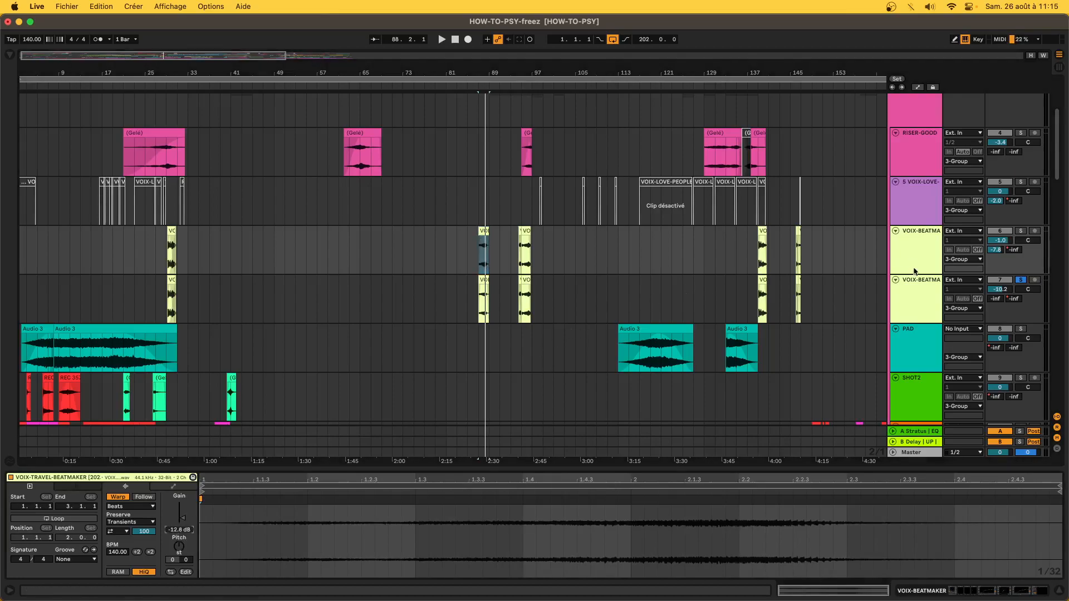
# Set the upper VOIX-BEATMAKER track's volume to -2.0 dB and unsolo the lower one
pyautogui.click(1007, 241)
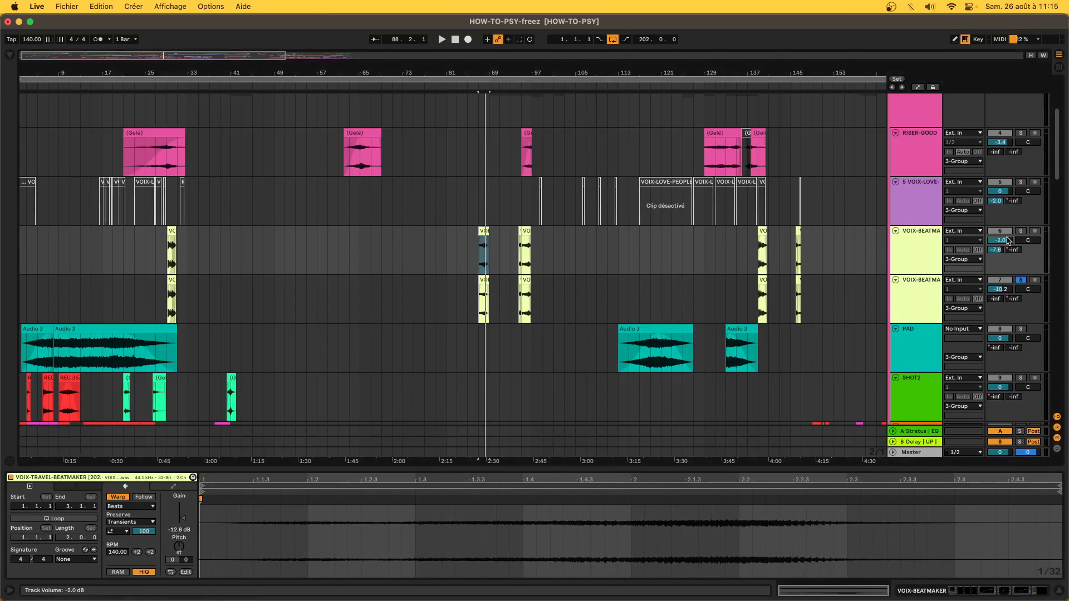
pyautogui.click(1022, 280)
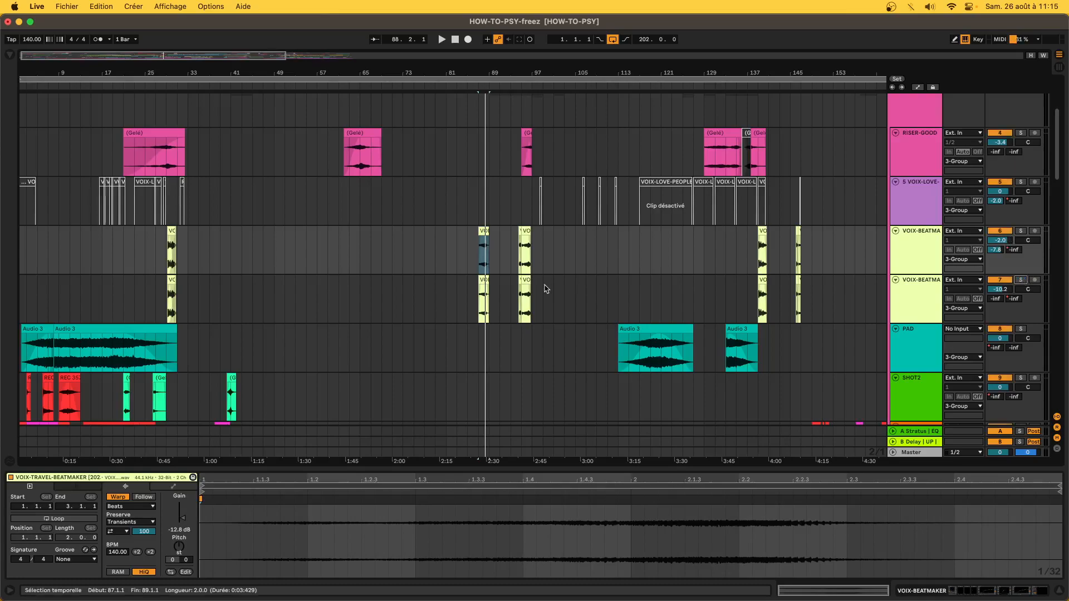
# Hide the return tracks and display the master's device chain, briefly opening its Youlean Loudness Meter 2
pyautogui.scroll(-5, 545, 289)
pyautogui.scroll(-15, 272, 306)
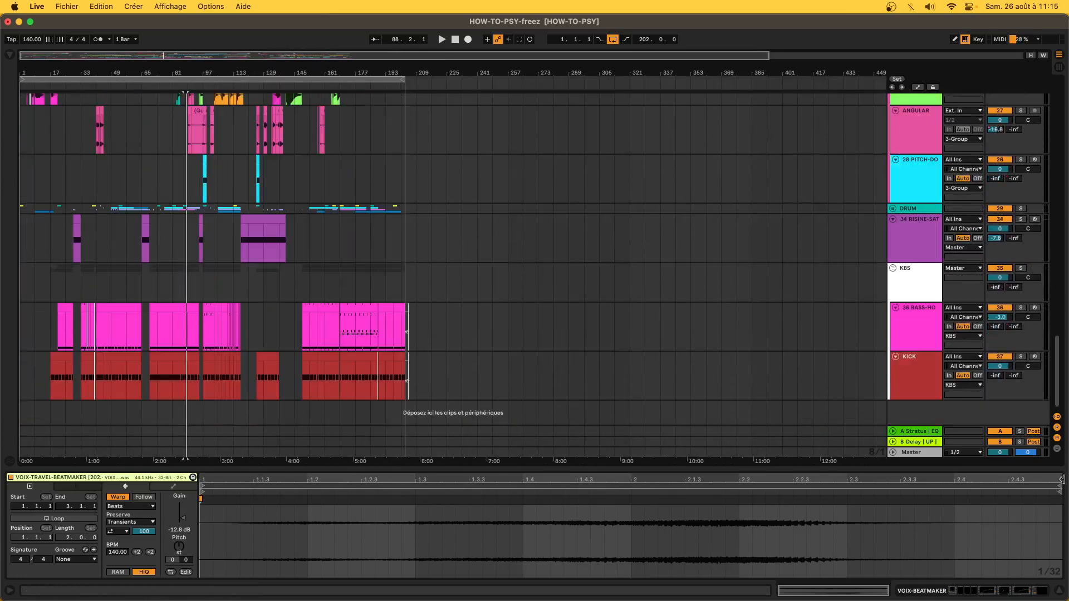
pyautogui.click(1057, 427)
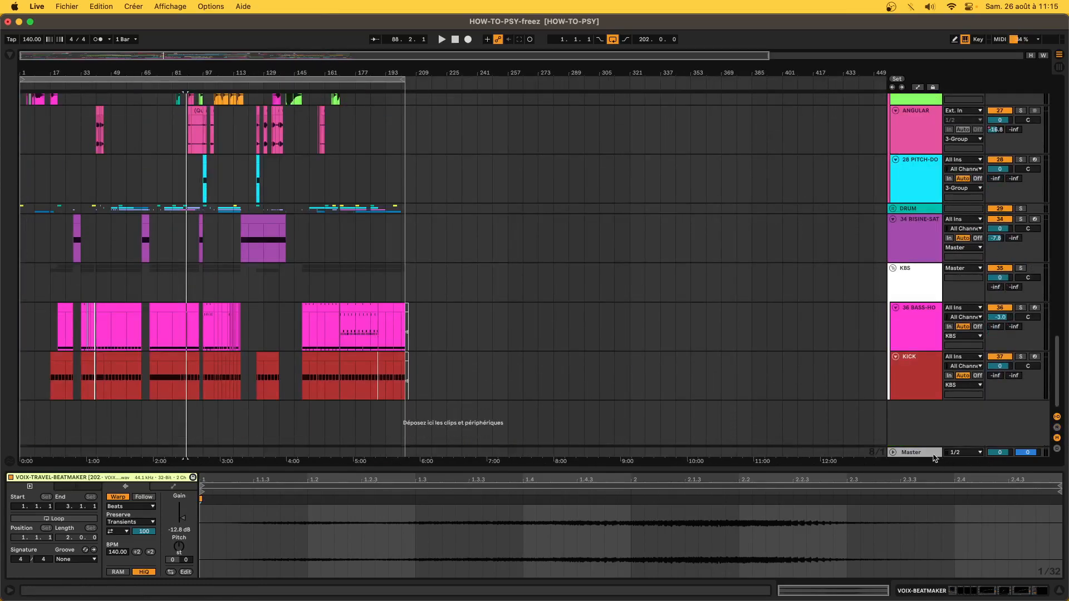
pyautogui.click(1037, 594)
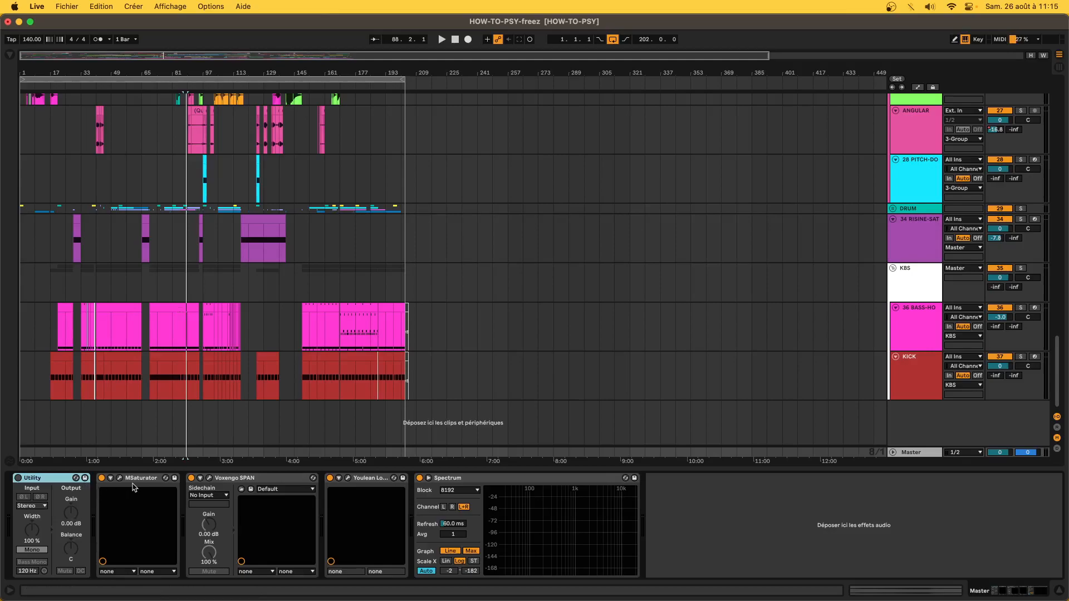
pyautogui.click(348, 478)
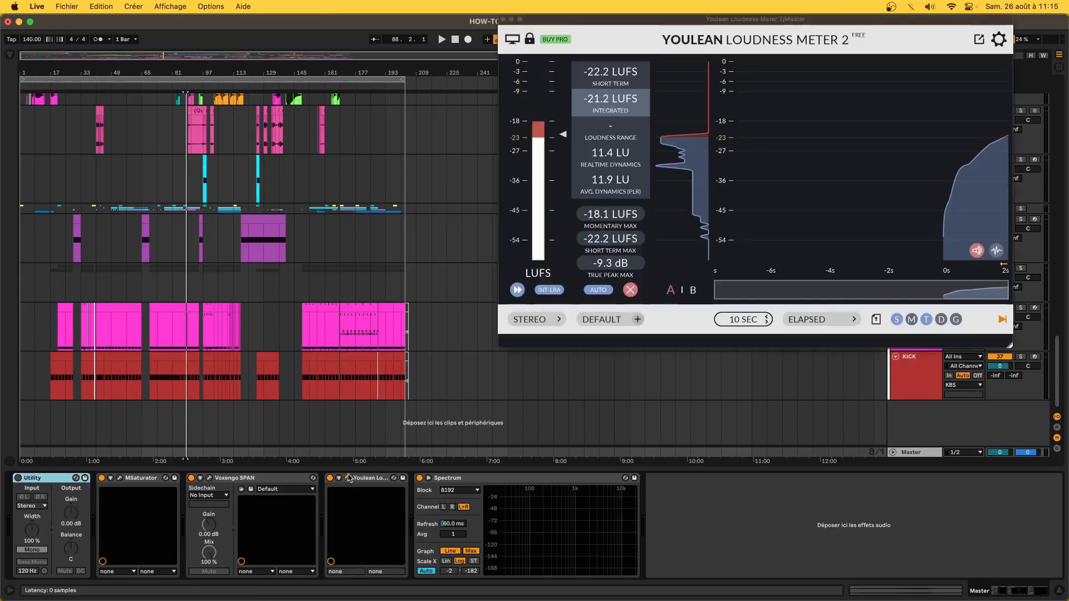
pyautogui.click(348, 478)
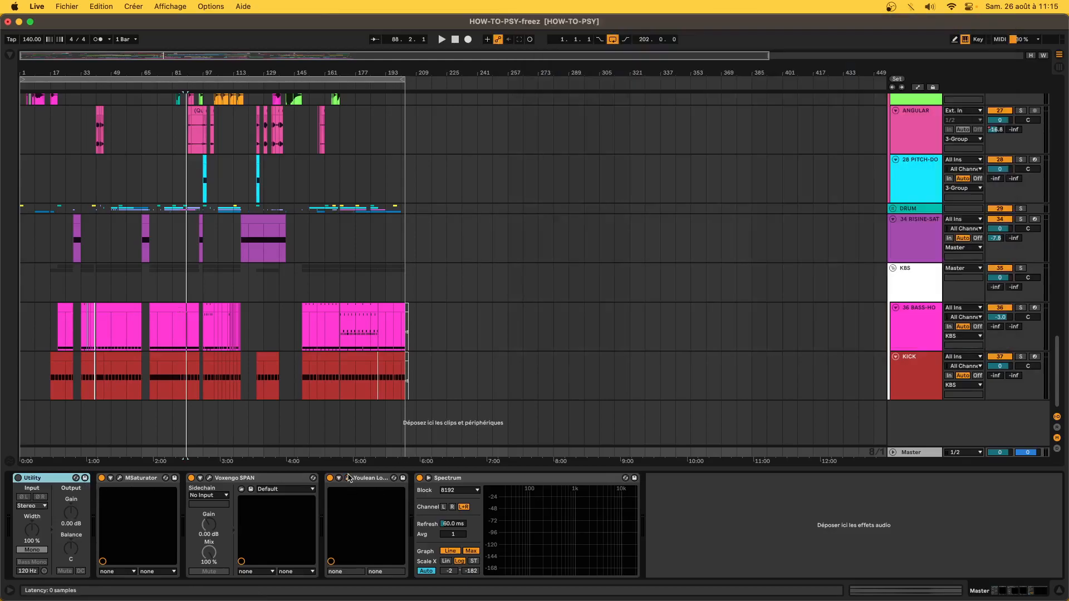
# Place the insertion marker at bar 105 and look over all tracks of the arrangement
pyautogui.click(219, 453)
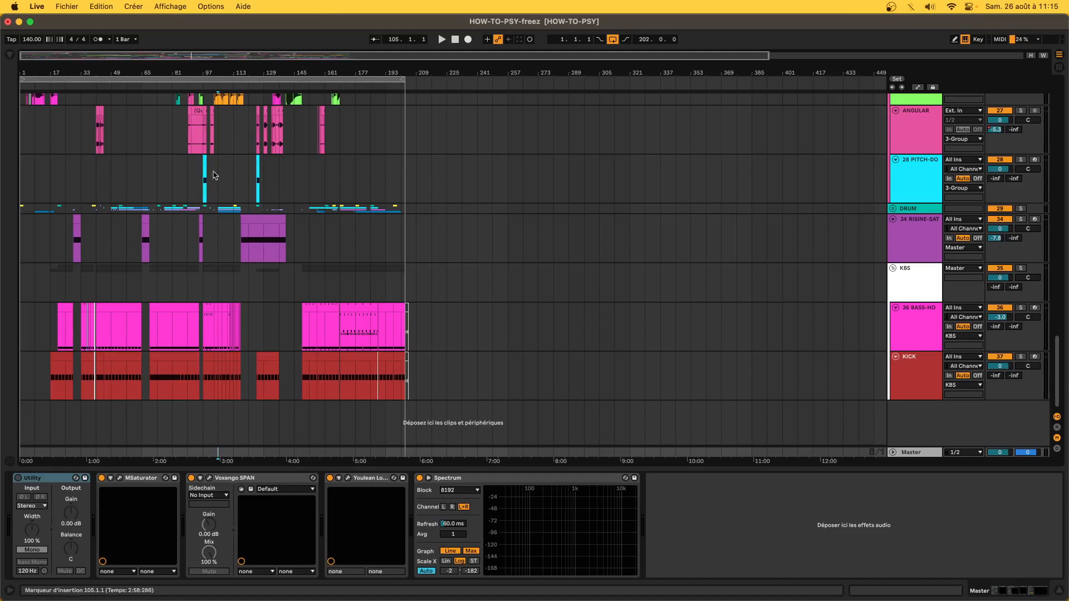
pyautogui.scroll(15, 468, 344)
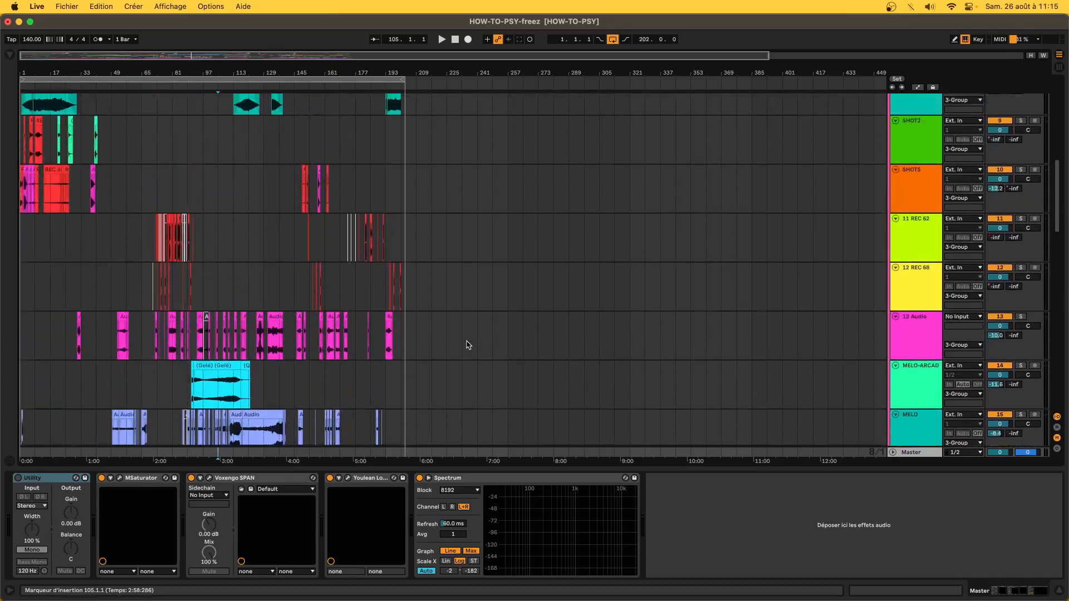
pyautogui.scroll(-15, 468, 344)
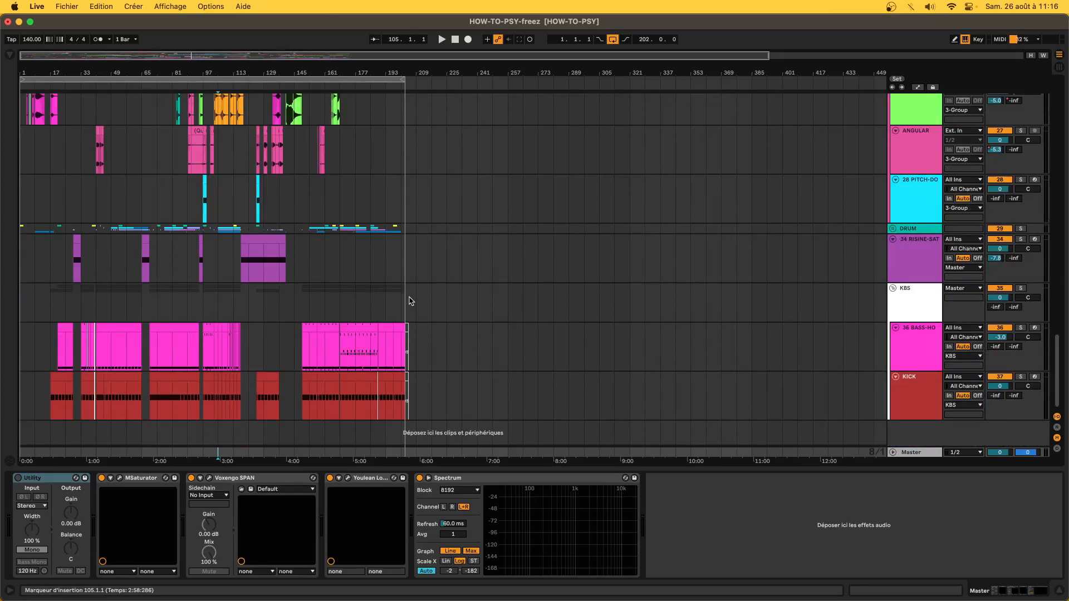
pyautogui.scroll(15, 409, 301)
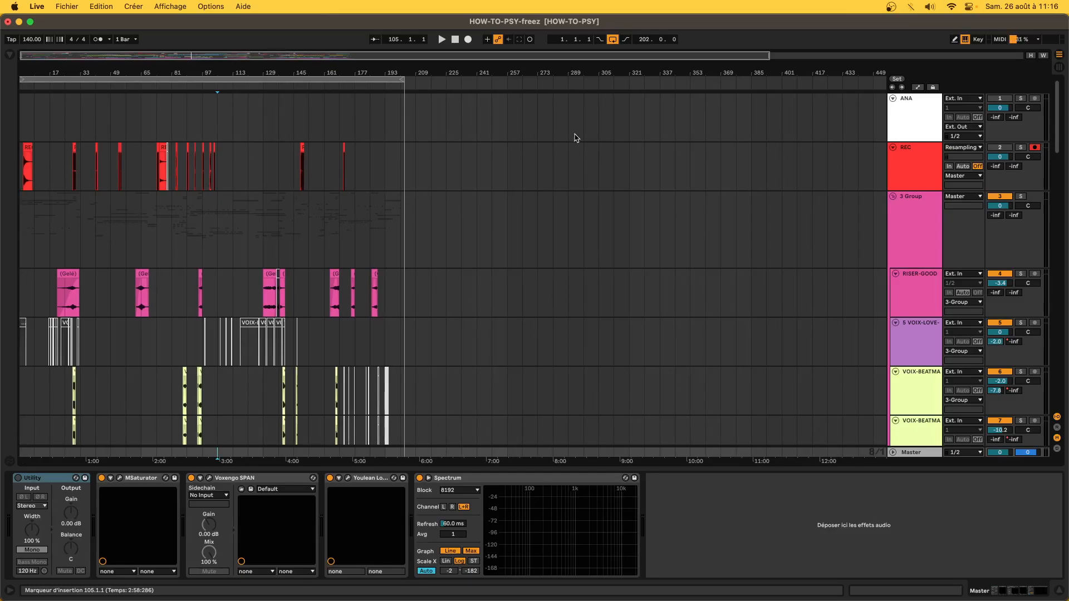
# Display the ANA track's analysis devices and mark an empty range from bar 389 to 397 on it
pyautogui.moveTo(569, 123); pyautogui.dragTo(891, 128)
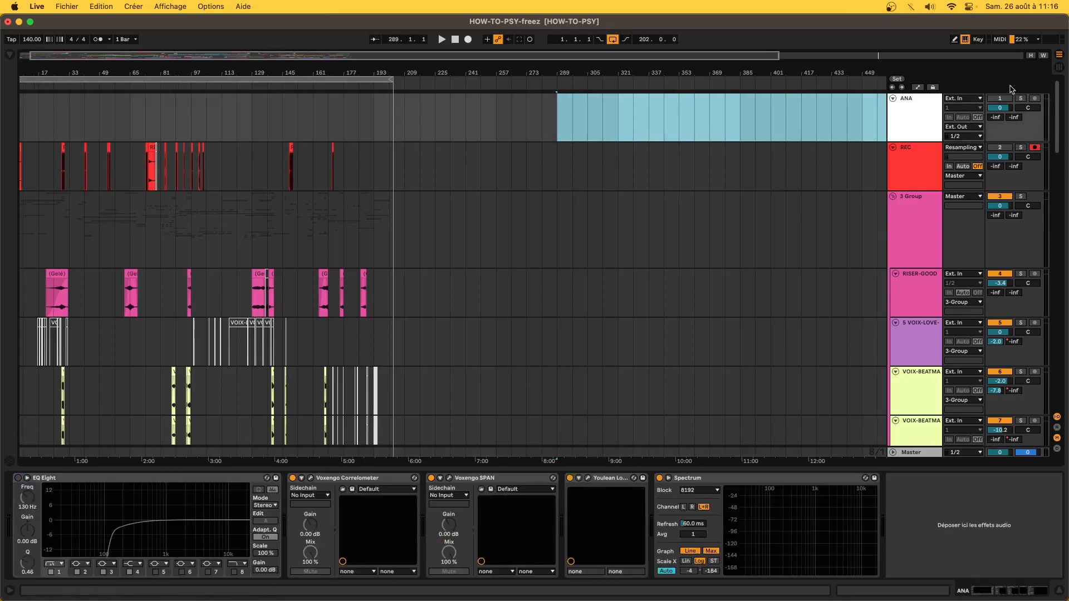
pyautogui.moveTo(607, 130); pyautogui.dragTo(904, 132)
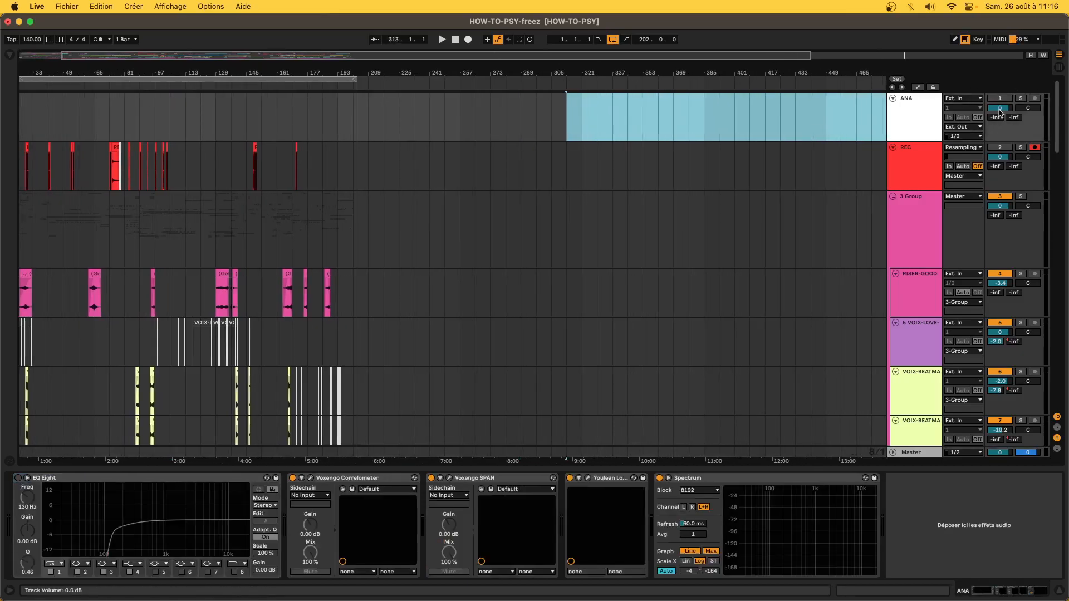
pyautogui.click(924, 133)
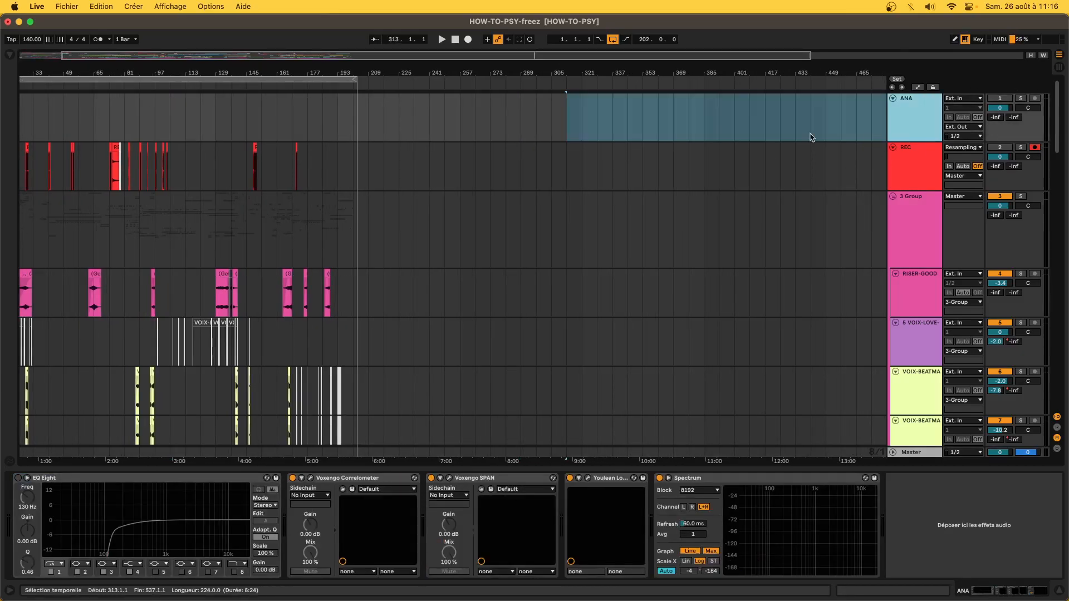
pyautogui.moveTo(690, 102); pyautogui.dragTo(767, 119)
pyautogui.press('z')
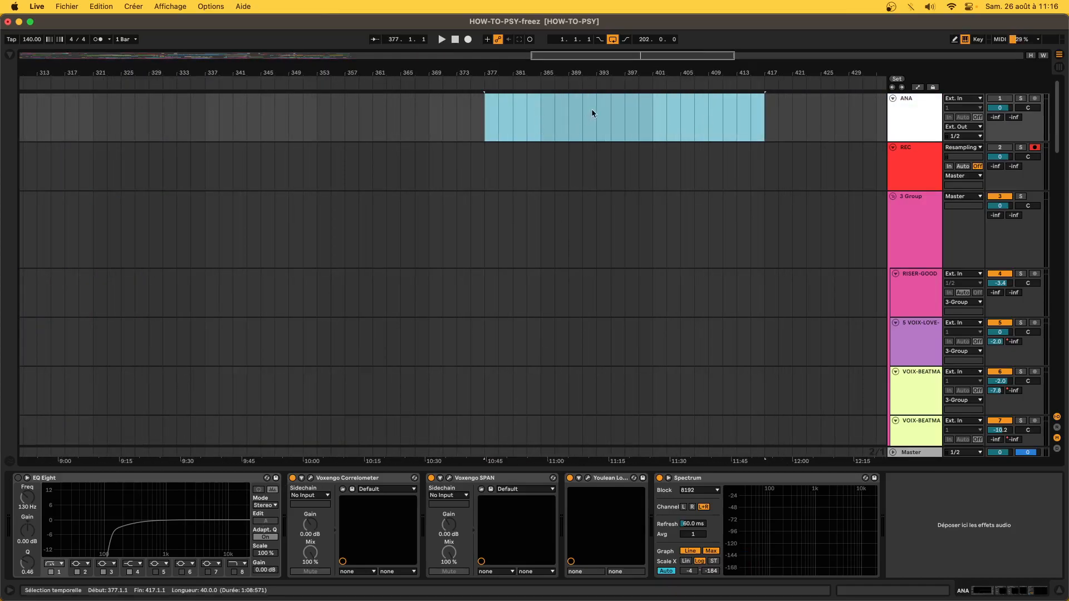
pyautogui.moveTo(573, 129); pyautogui.dragTo(629, 131)
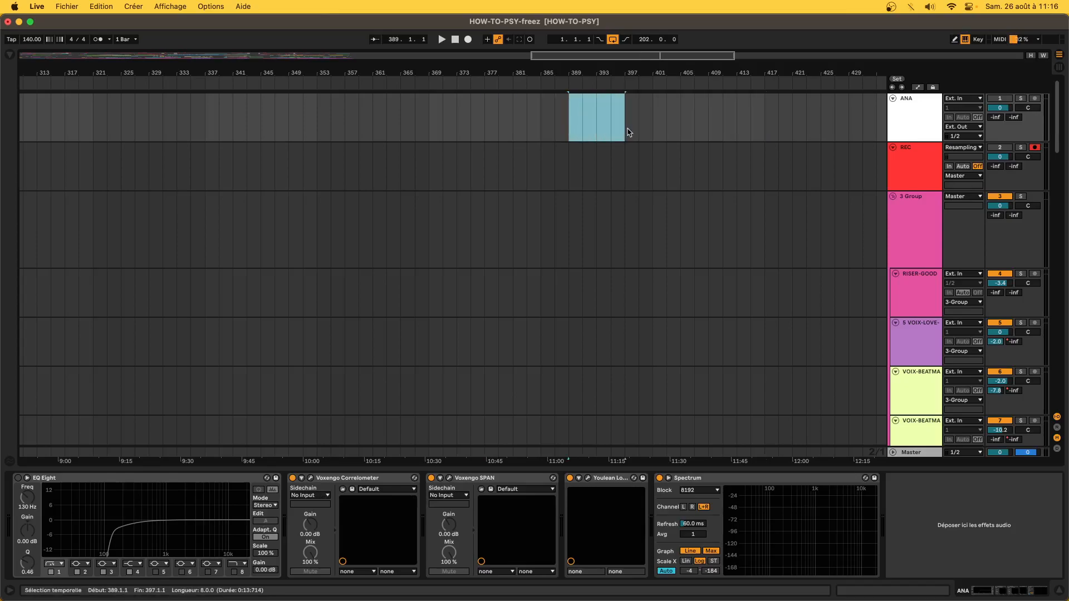
pyautogui.press('x')
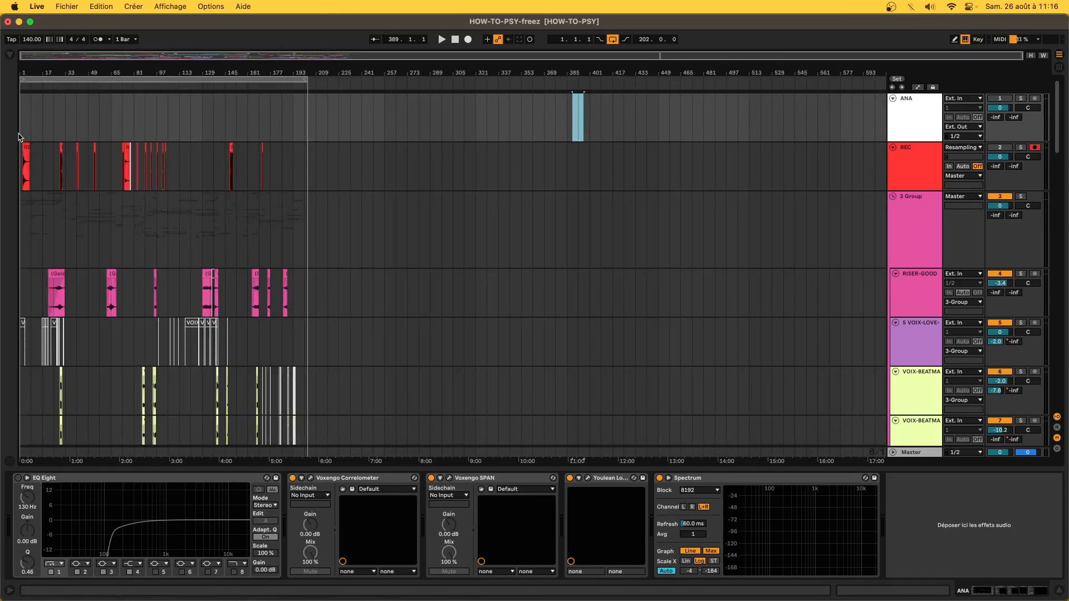
# Select the song's full range from bar 1 to 201 on the ANA track and toggle its solo on and off
pyautogui.click(304, 116)
pyautogui.moveTo(304, 115); pyautogui.dragTo(22, 118)
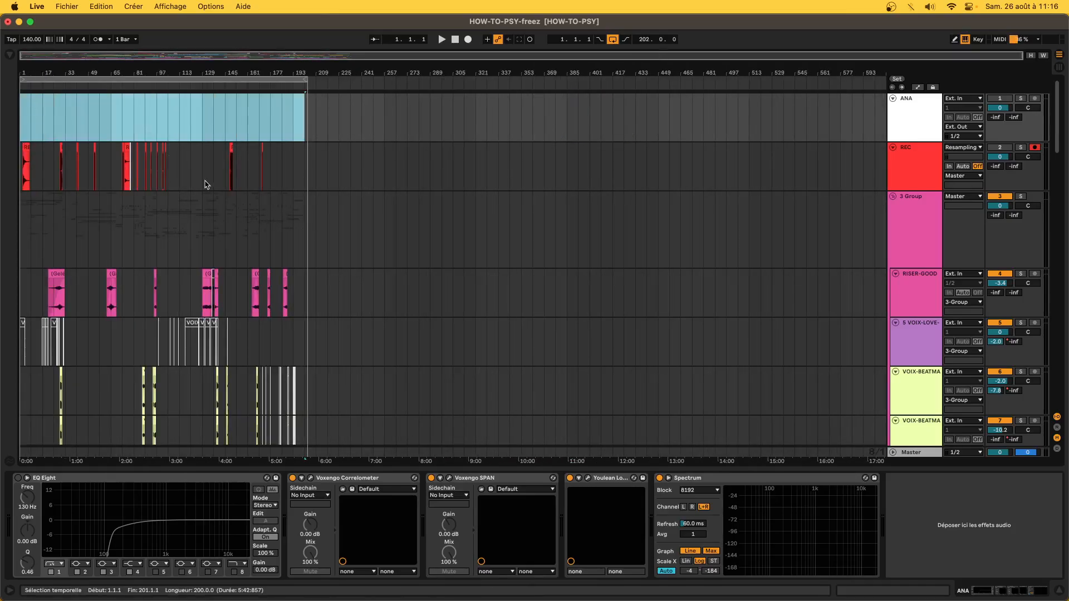
pyautogui.click(1023, 98)
pyautogui.click(1026, 102)
# Select bars 25 to 33 on the ANA track, and bars 25 to 41 from 3 Group through the VOIX-LOVE track
pyautogui.moveTo(54, 106); pyautogui.dragTo(62, 108)
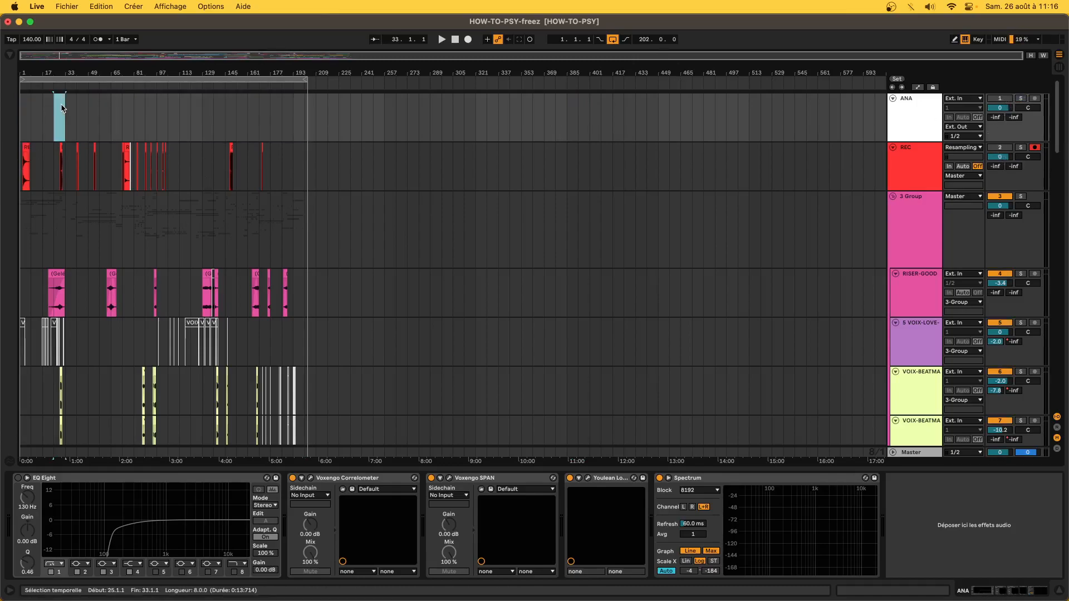
pyautogui.press('+')
pyautogui.press('+')
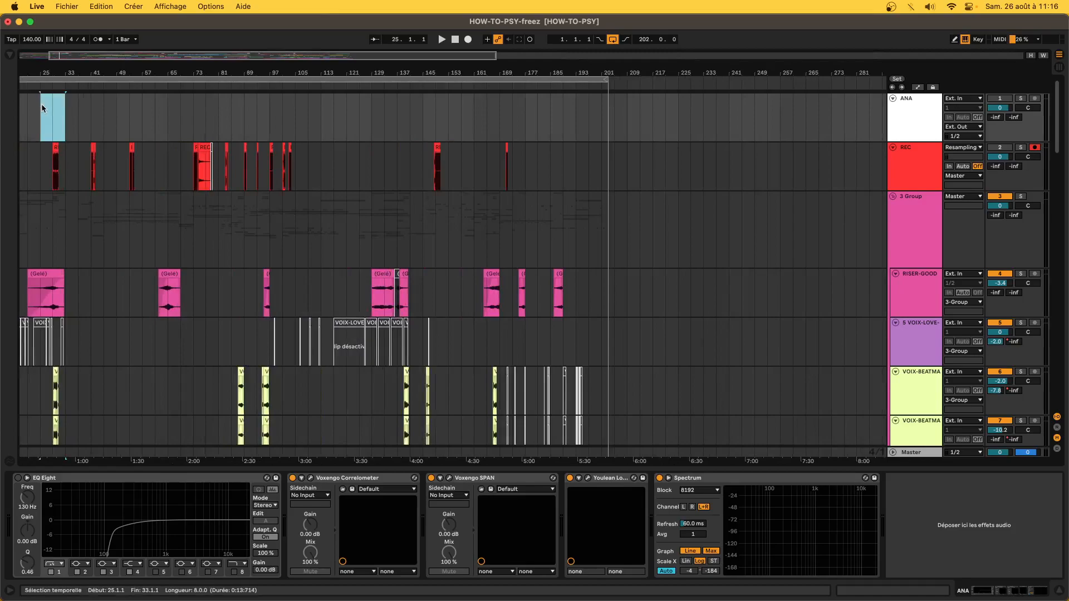
pyautogui.press('-')
pyautogui.press('-')
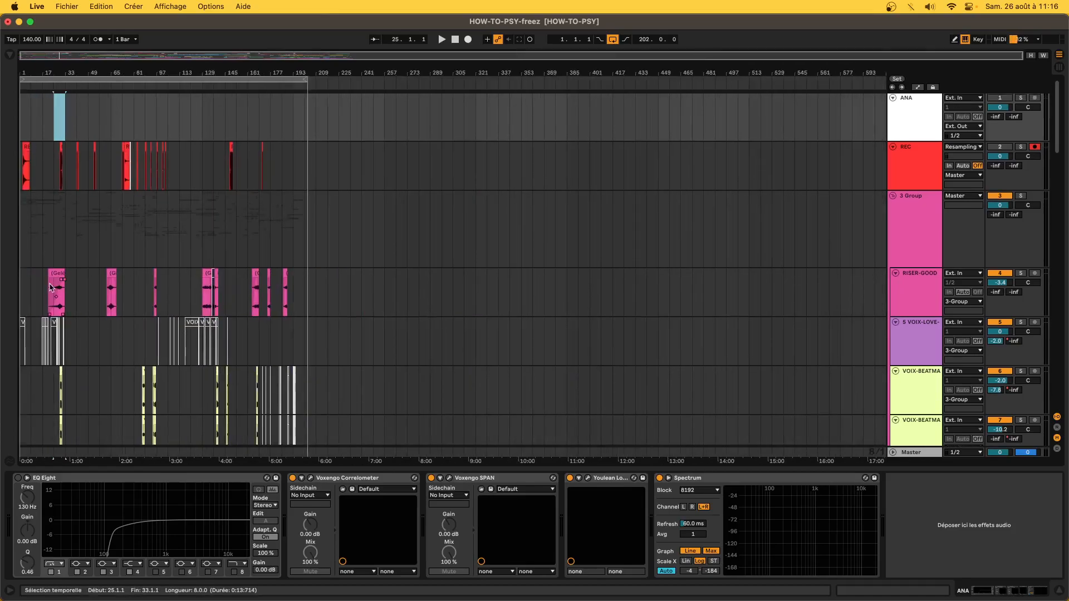
pyautogui.moveTo(64, 198); pyautogui.dragTo(71, 336)
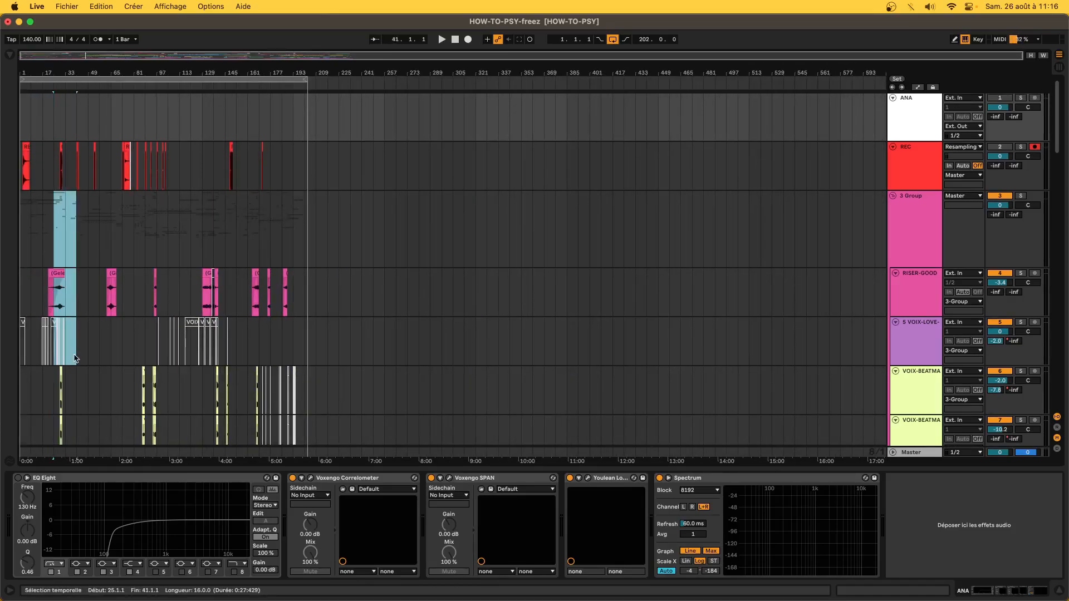
pyautogui.click(77, 351)
pyautogui.moveTo(55, 239); pyautogui.dragTo(60, 249)
# Show the KBS group's device chain and compare its settings at bars 25 and 49
pyautogui.scroll(-15, 59, 249)
pyautogui.scroll(-10, 59, 253)
pyautogui.click(54, 308)
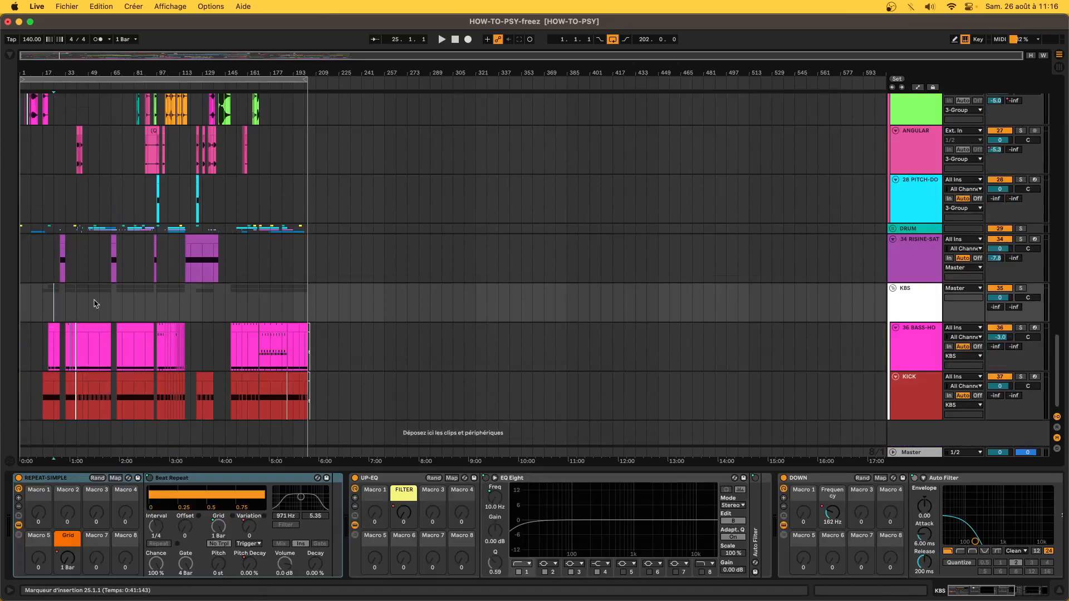
pyautogui.click(93, 316)
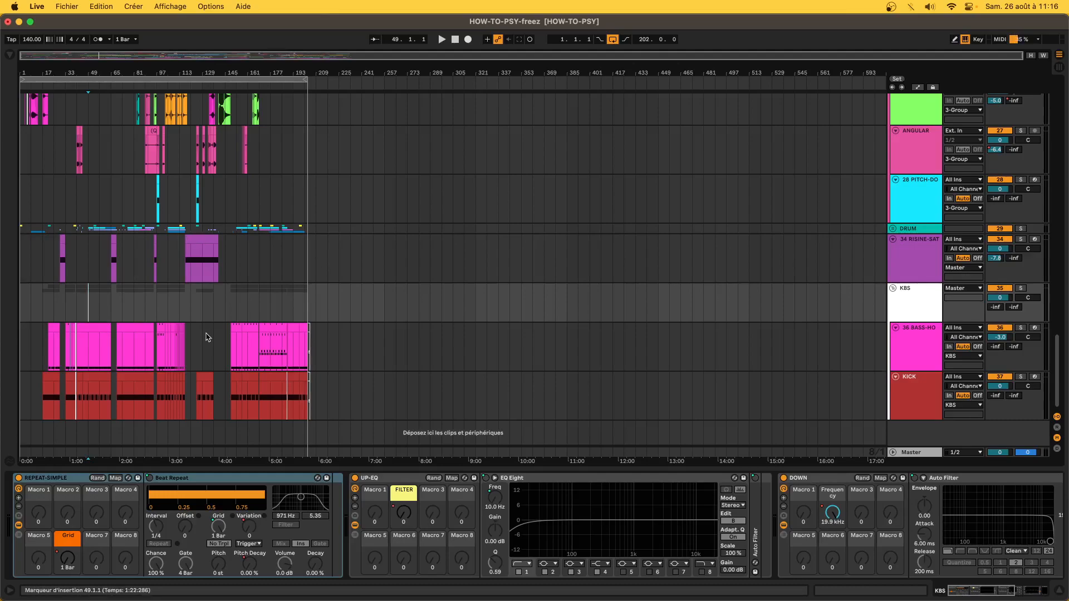
# Switch to OBS Studio and bring up its recording controls
pyautogui.moveTo(685, 600)
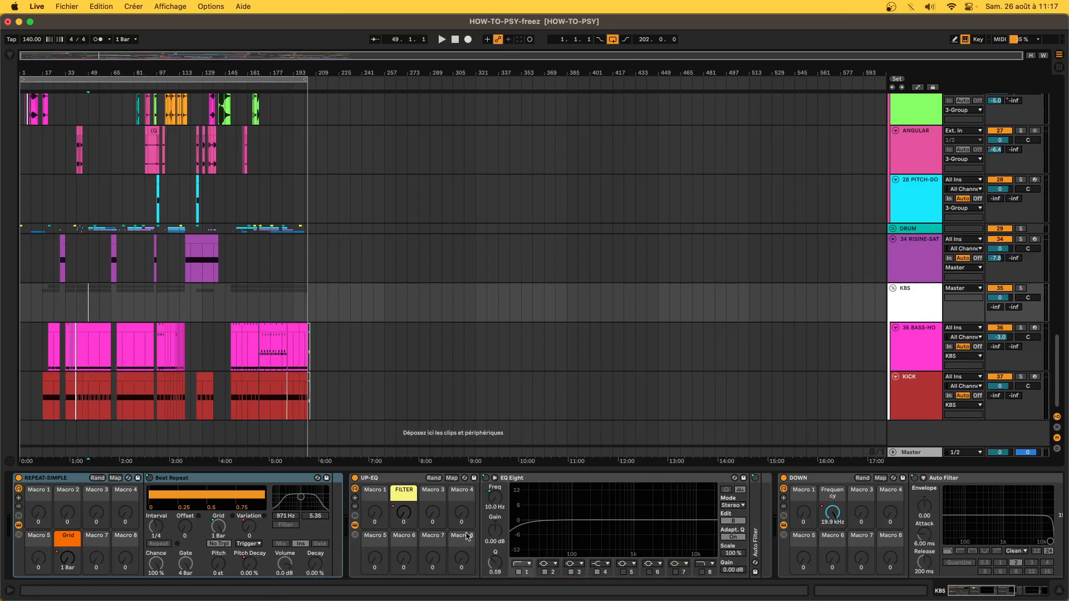
pyautogui.moveTo(563, 598)
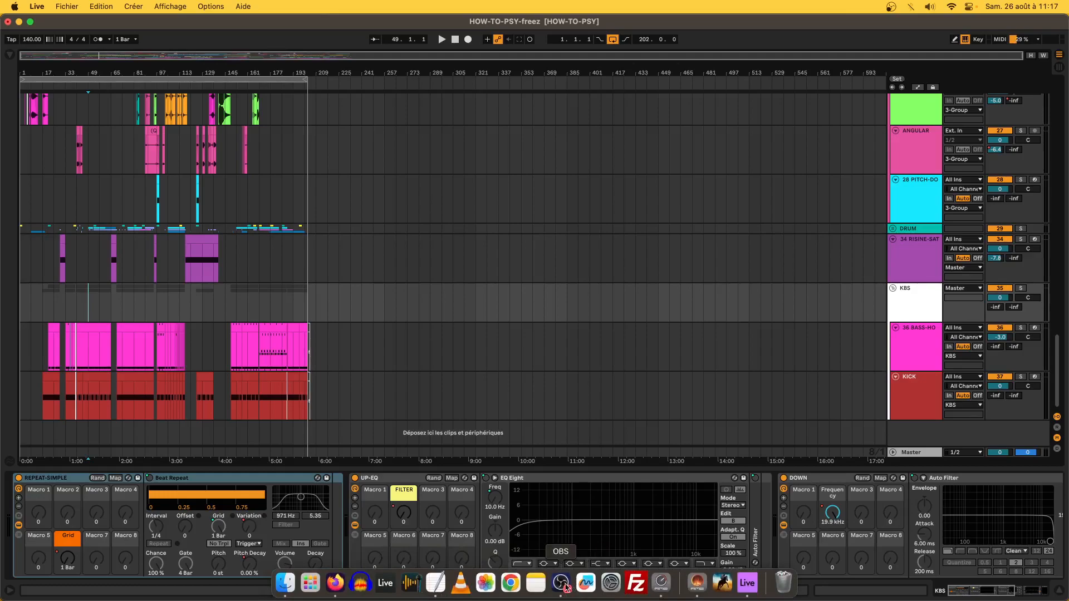
pyautogui.click(562, 583)
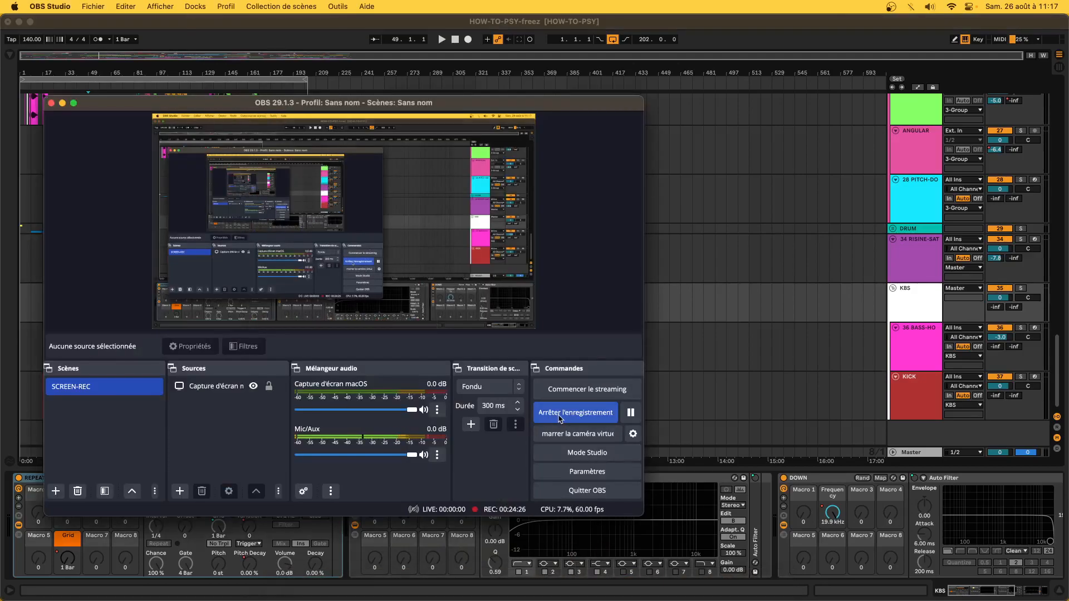